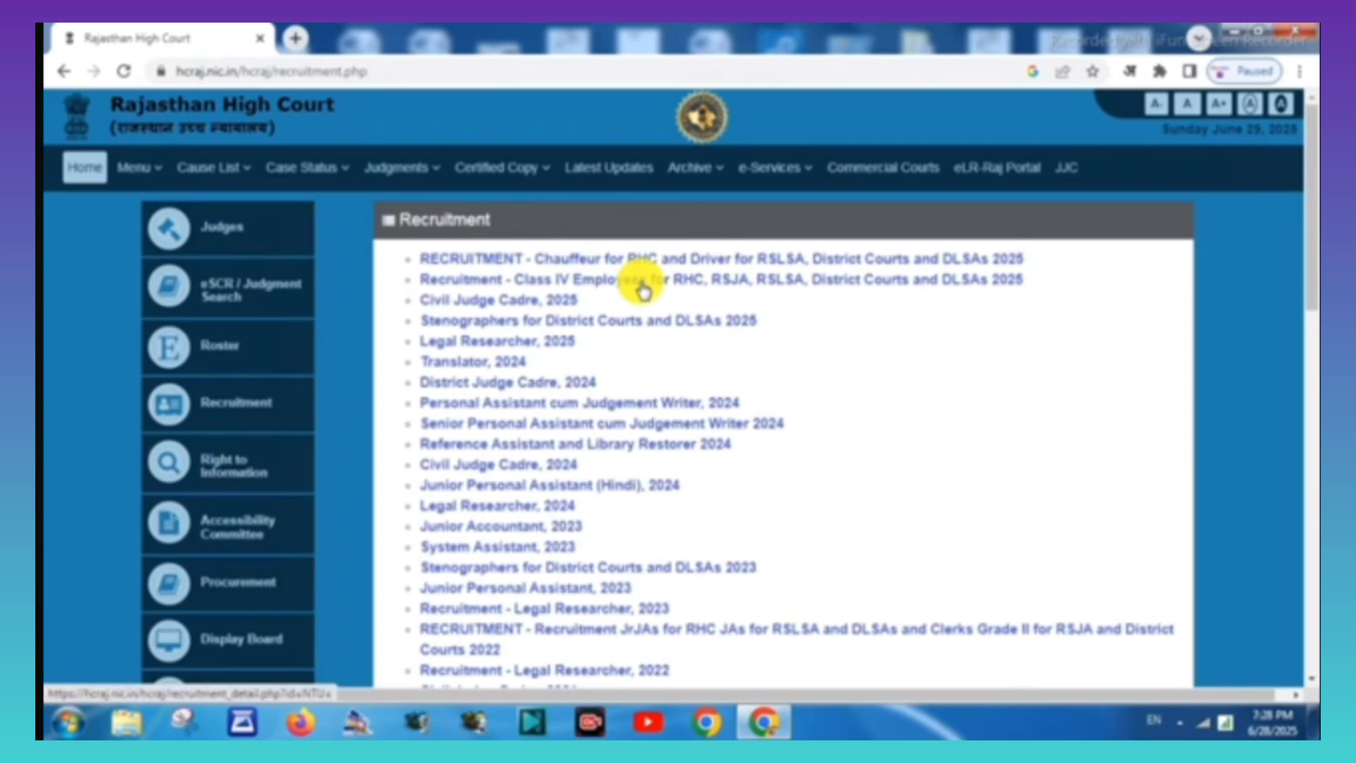
Open the Class IV Employees recruitment notice and launch its Online Application Portal in a new tab
left_click(641, 286)
left_click(766, 278)
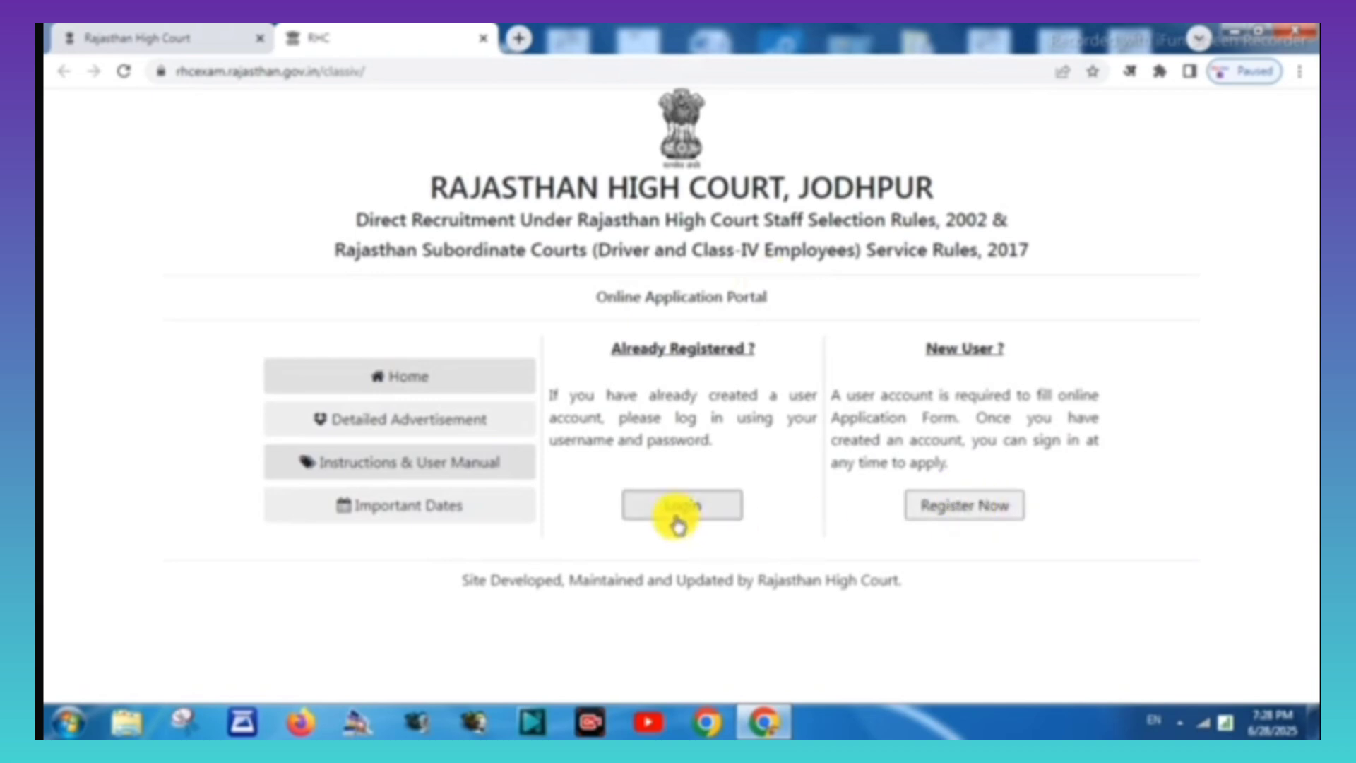
Start a new user registration, filling the applicant, father and mother name fields and setting gender to Female
left_click(964, 505)
left_click(439, 224)
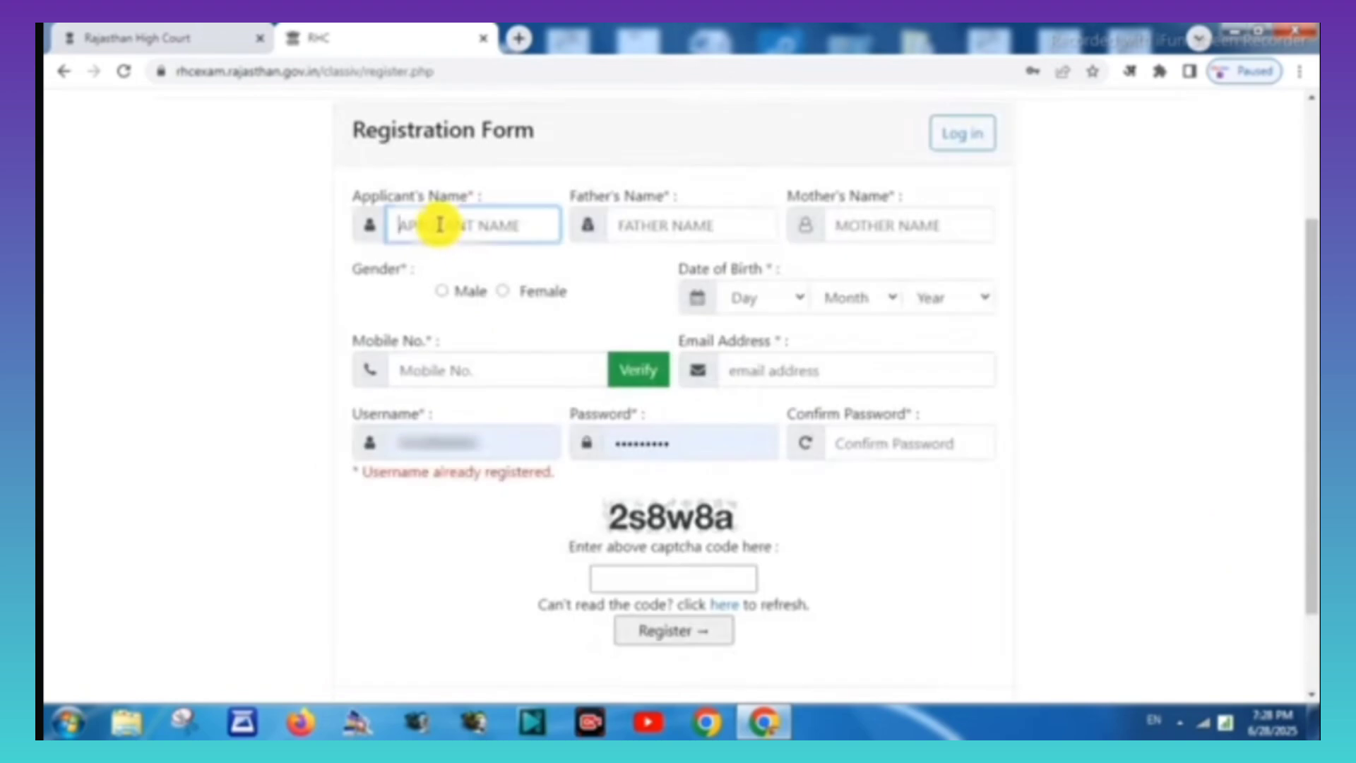
left_click(653, 224)
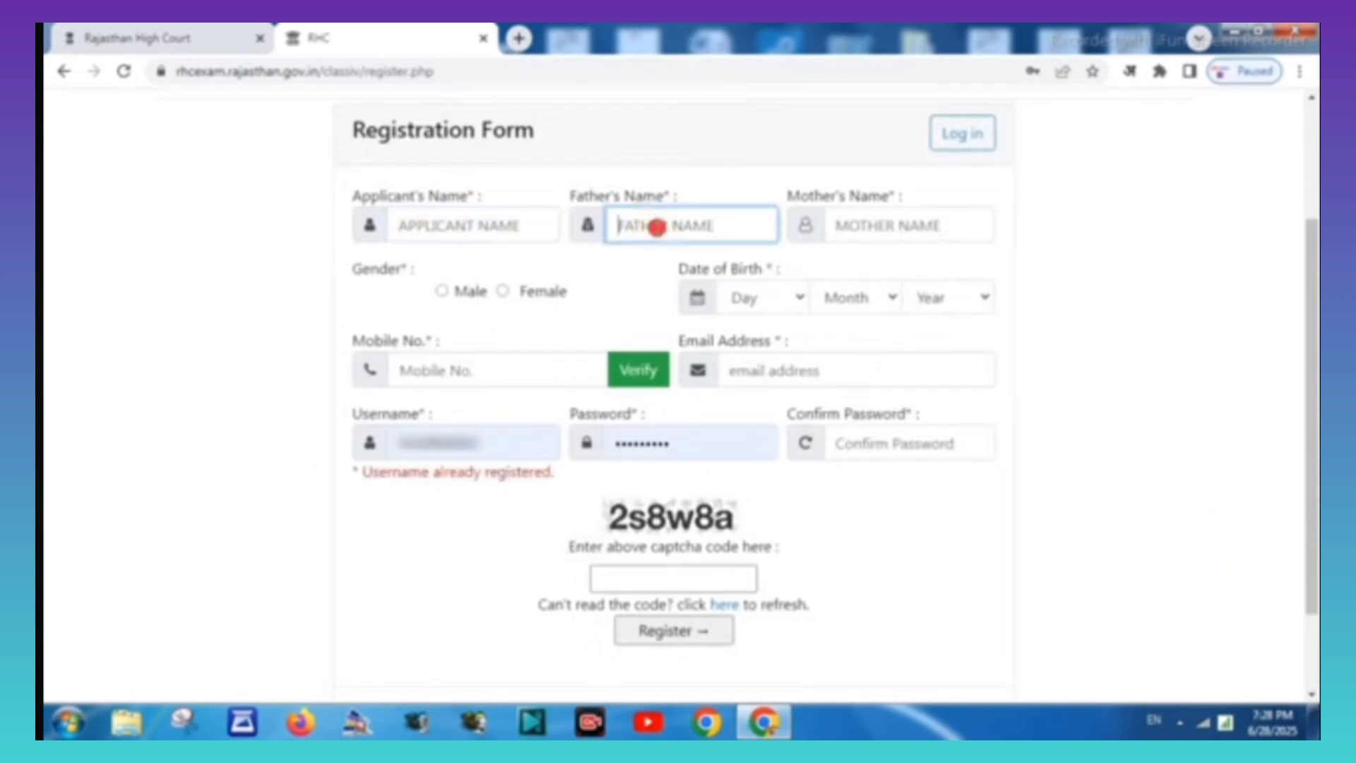
left_click(876, 233)
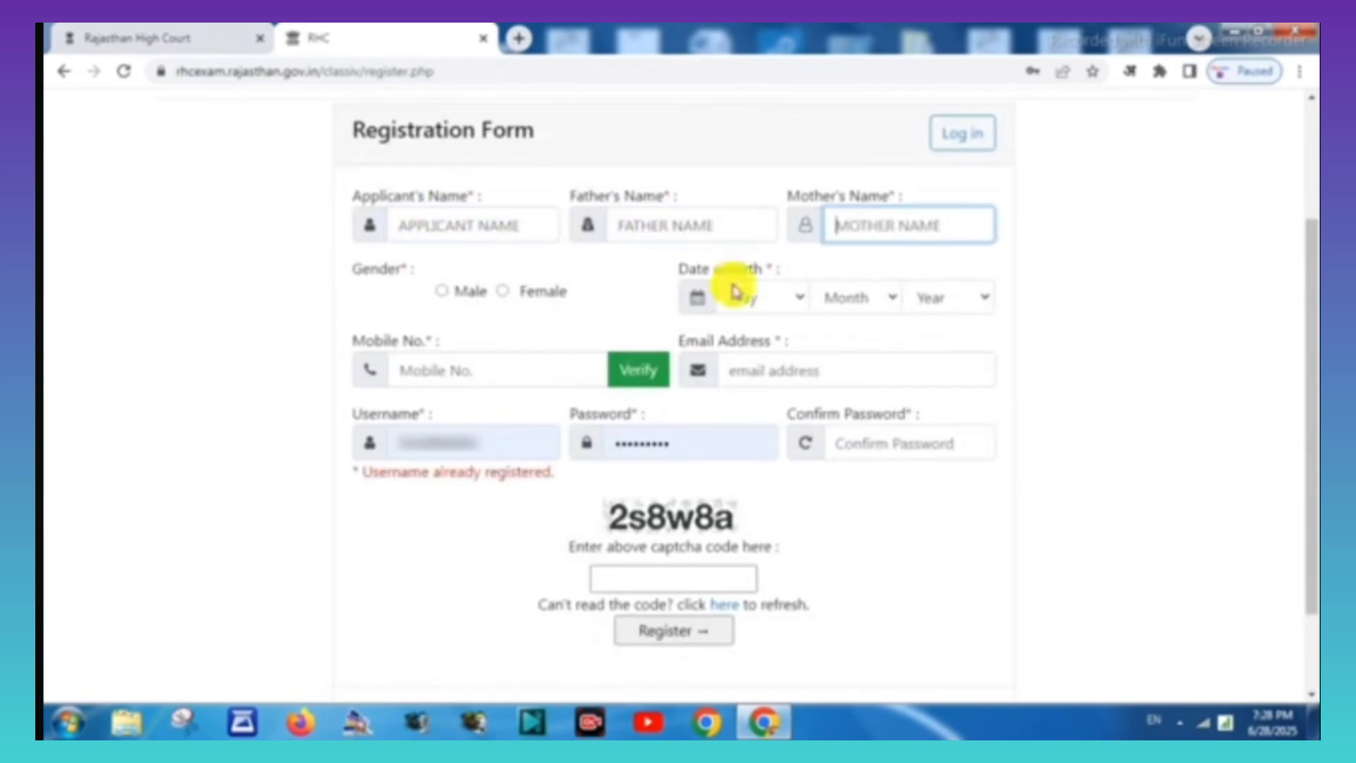
left_click(449, 293)
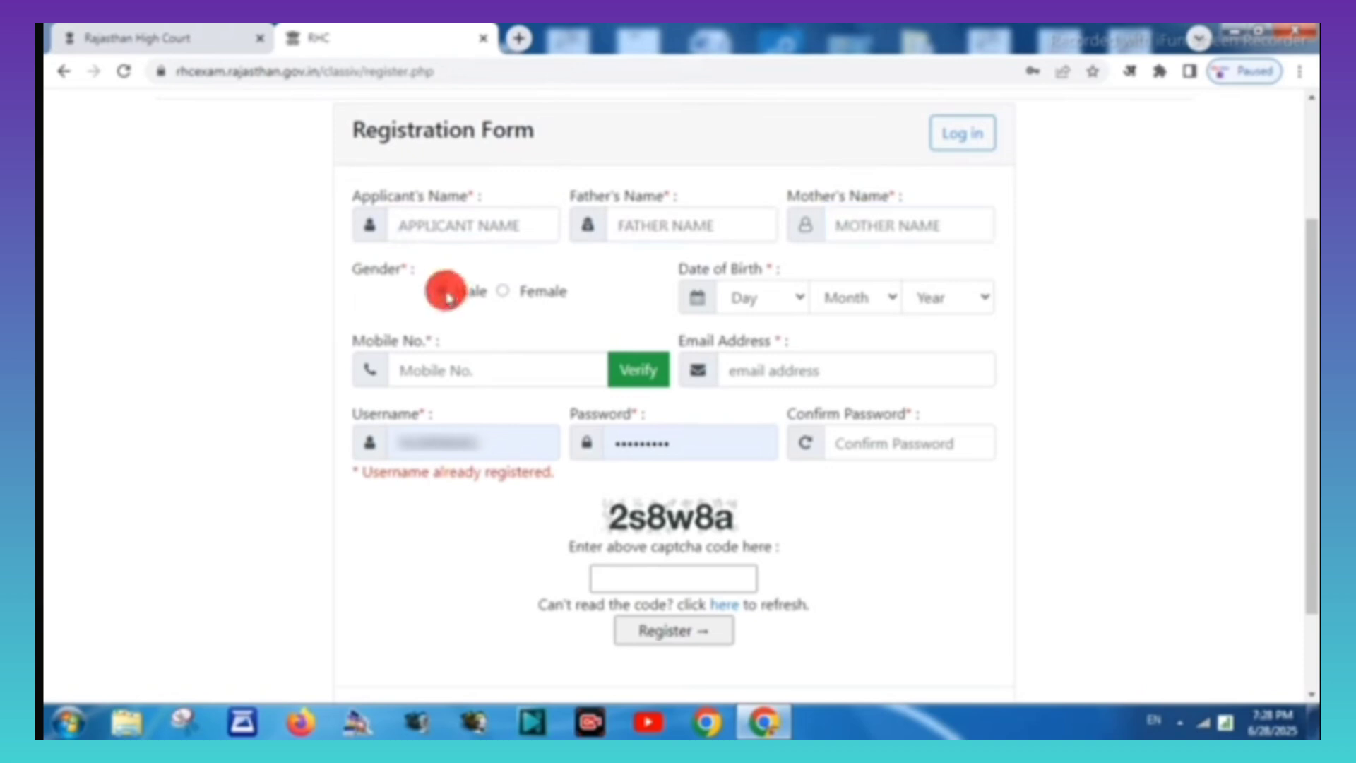
left_click(501, 291)
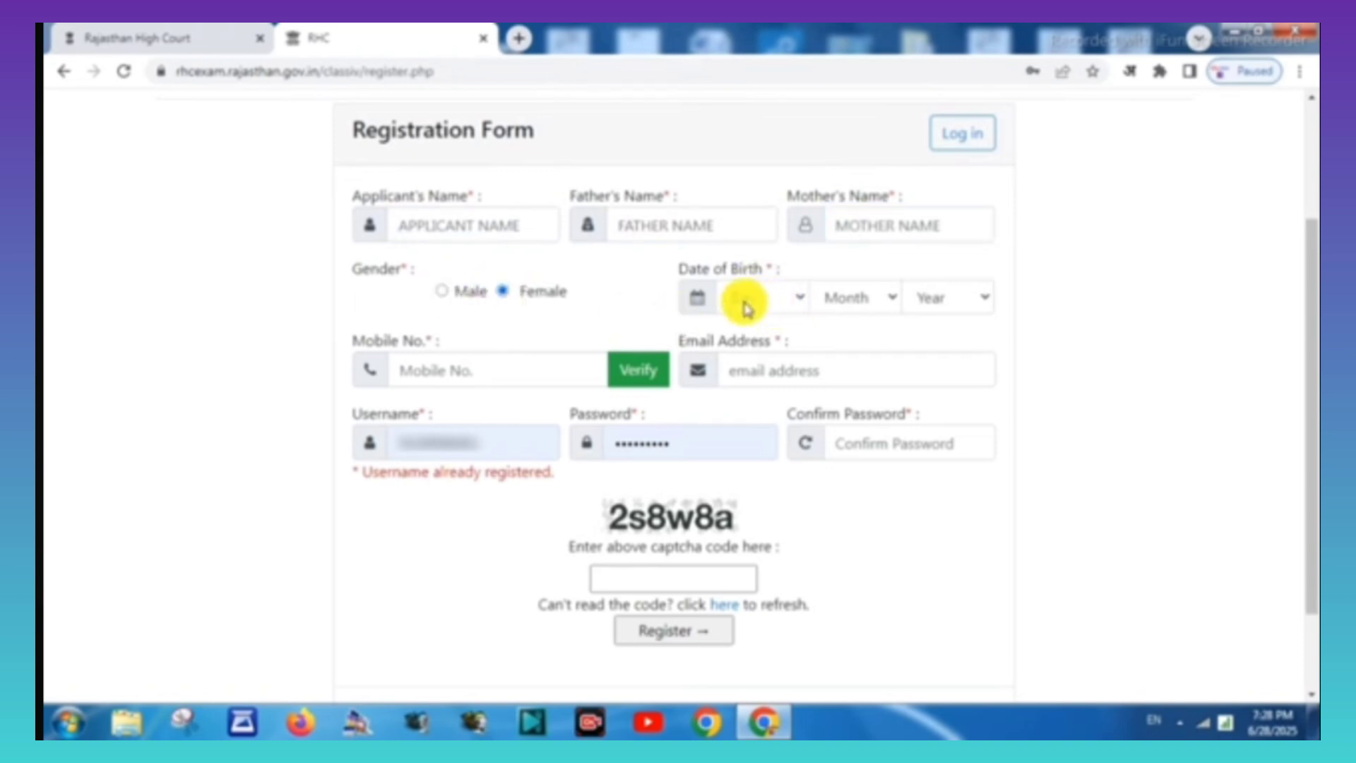
left_click(927, 300)
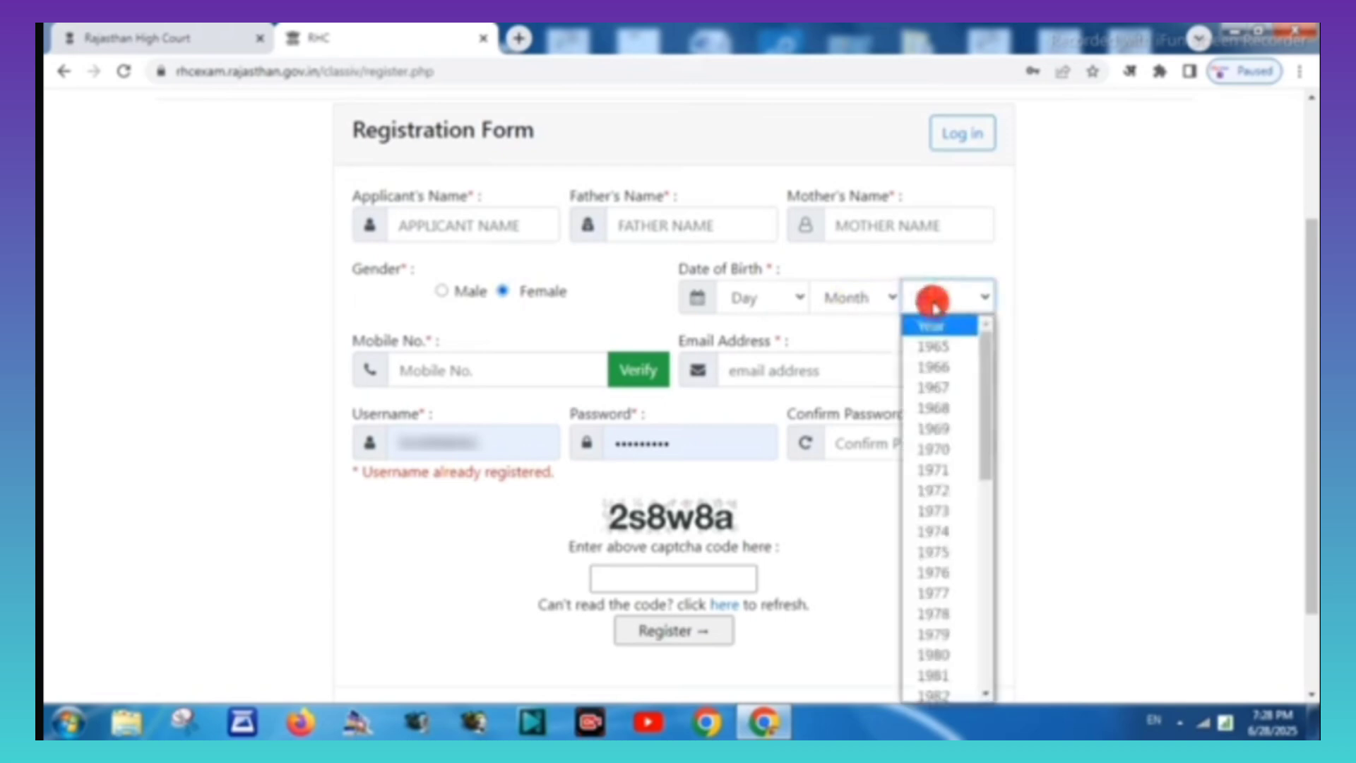
left_click(1028, 302)
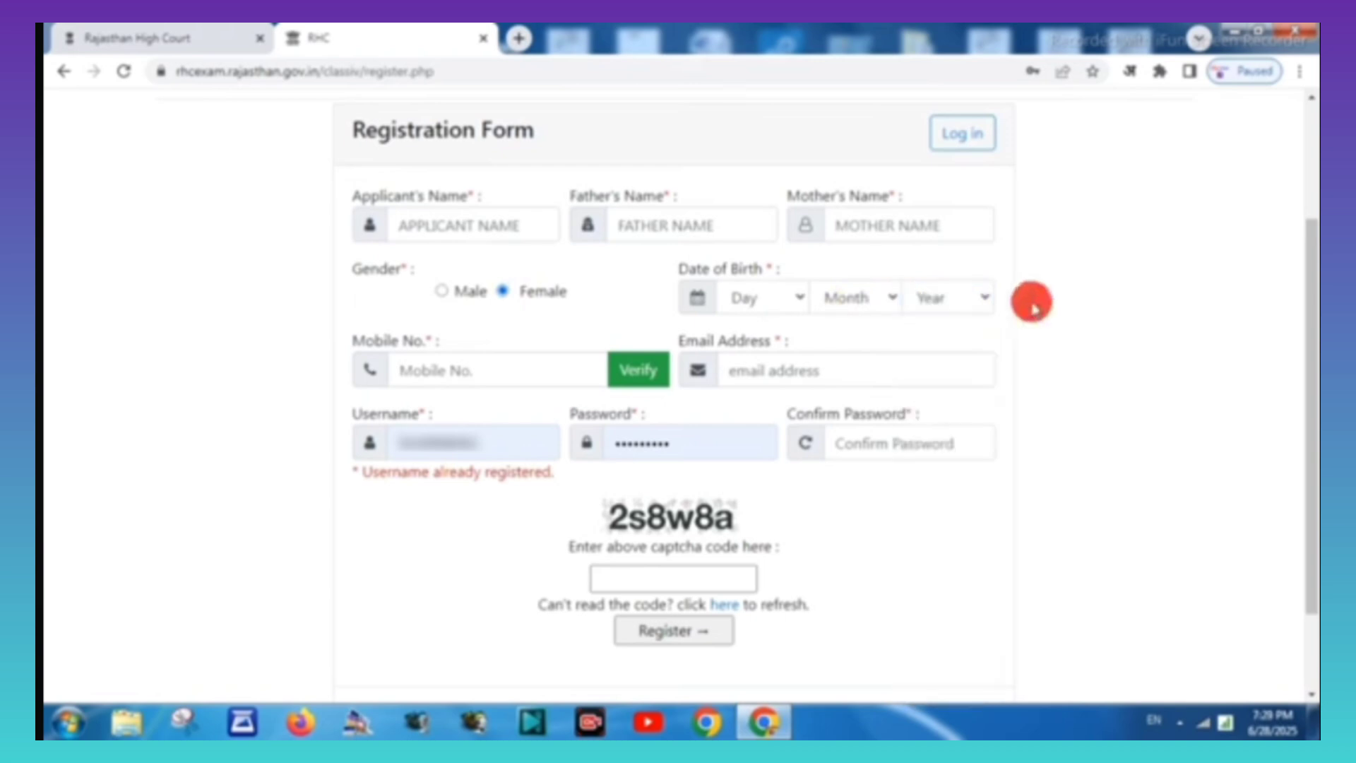
Enter the applicant's mobile number and verify it with the OTP sent to it
left_click(409, 366)
key("ctrl+v")
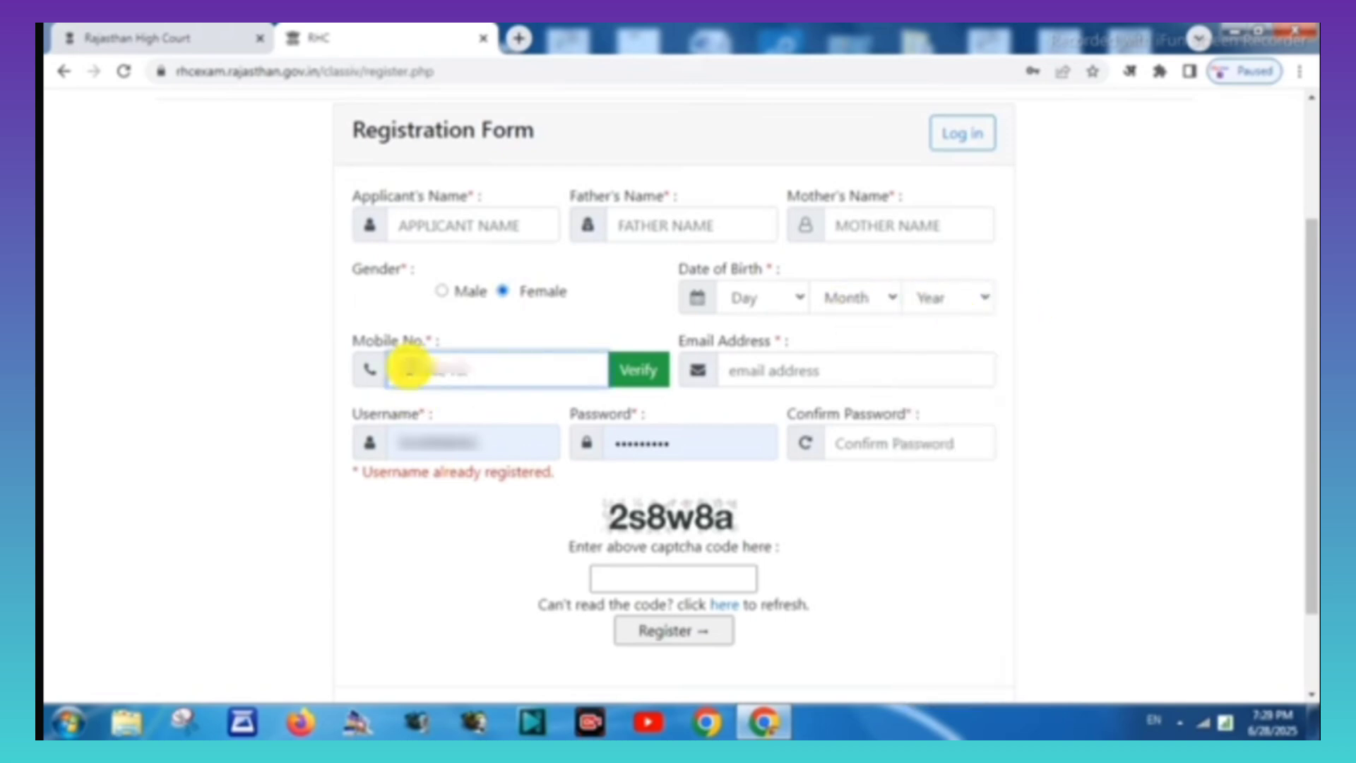
key("BackSpace")
key("BackSpace")
key("BackSpace")
key("BackSpace")
key("BackSpace")
key("BackSpace")
left_click(636, 369)
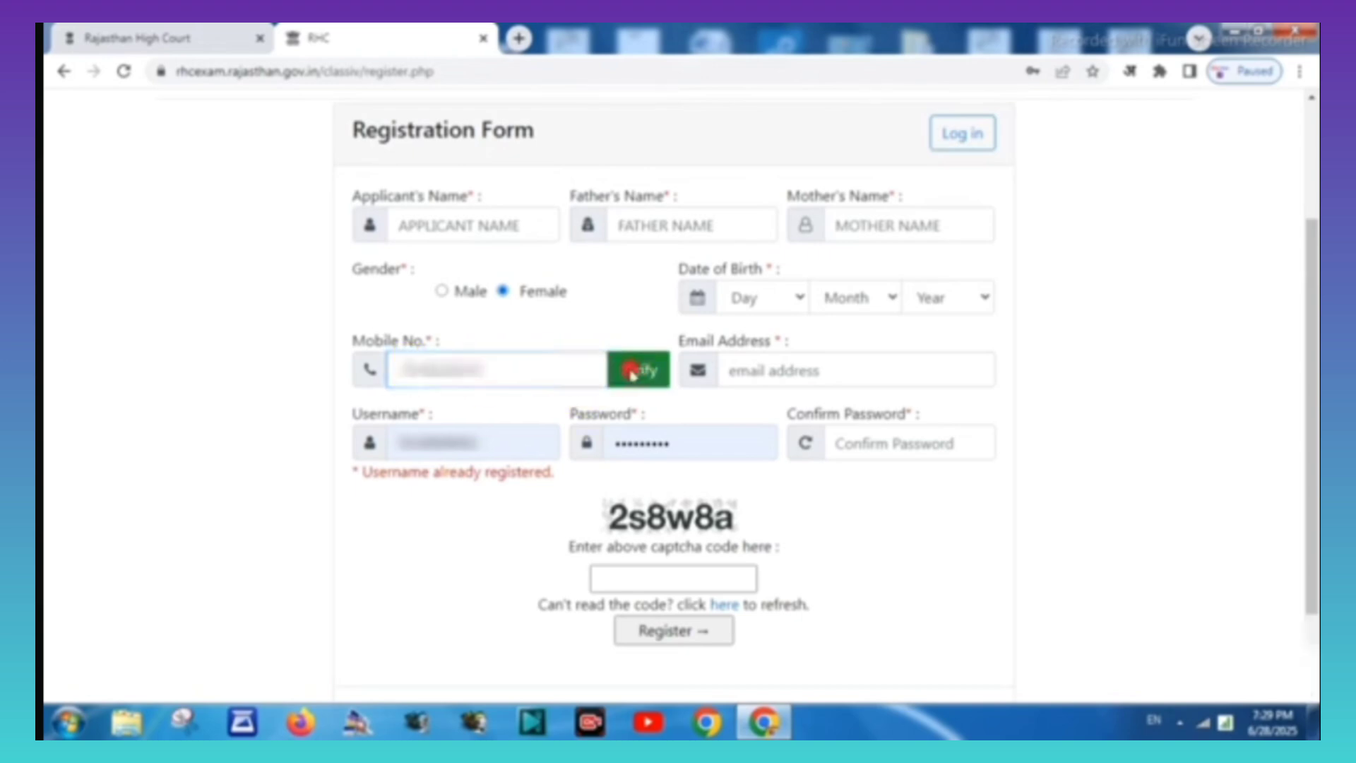
left_click(624, 258)
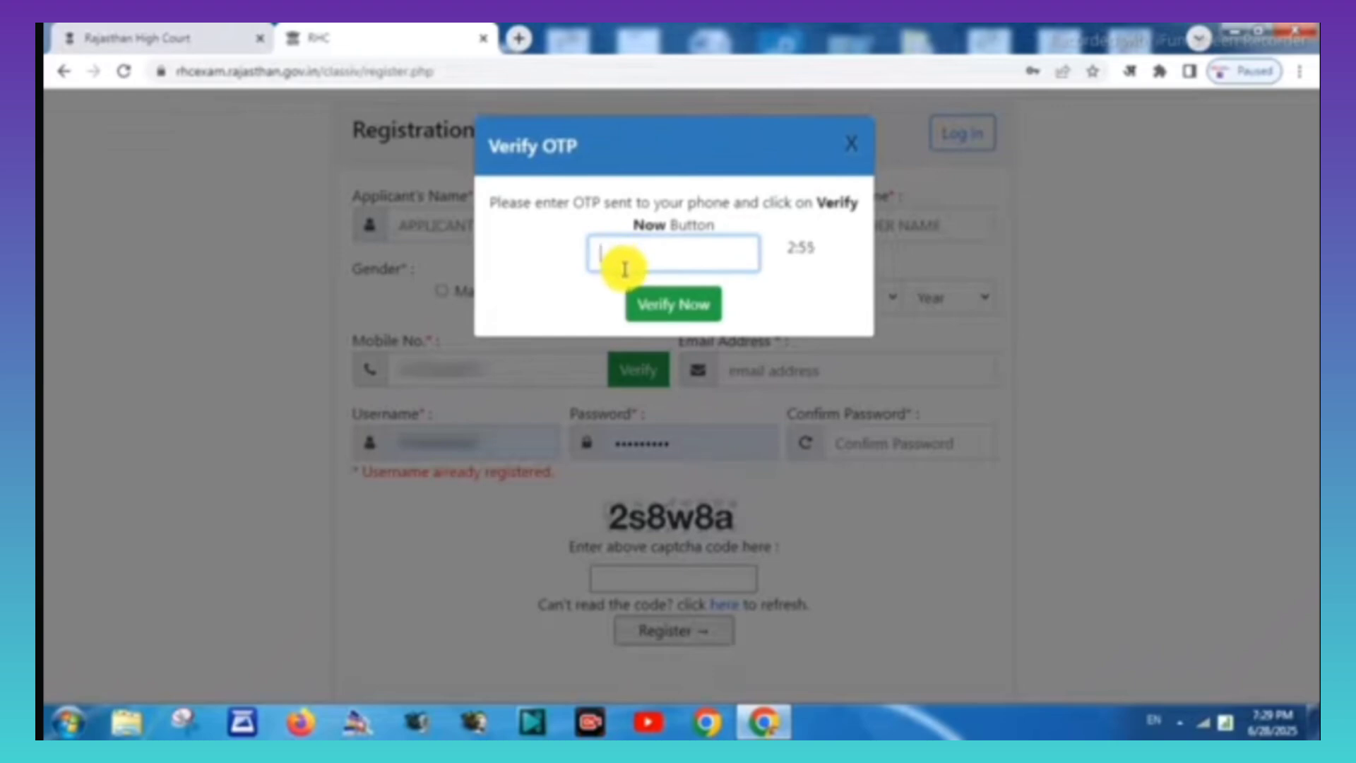
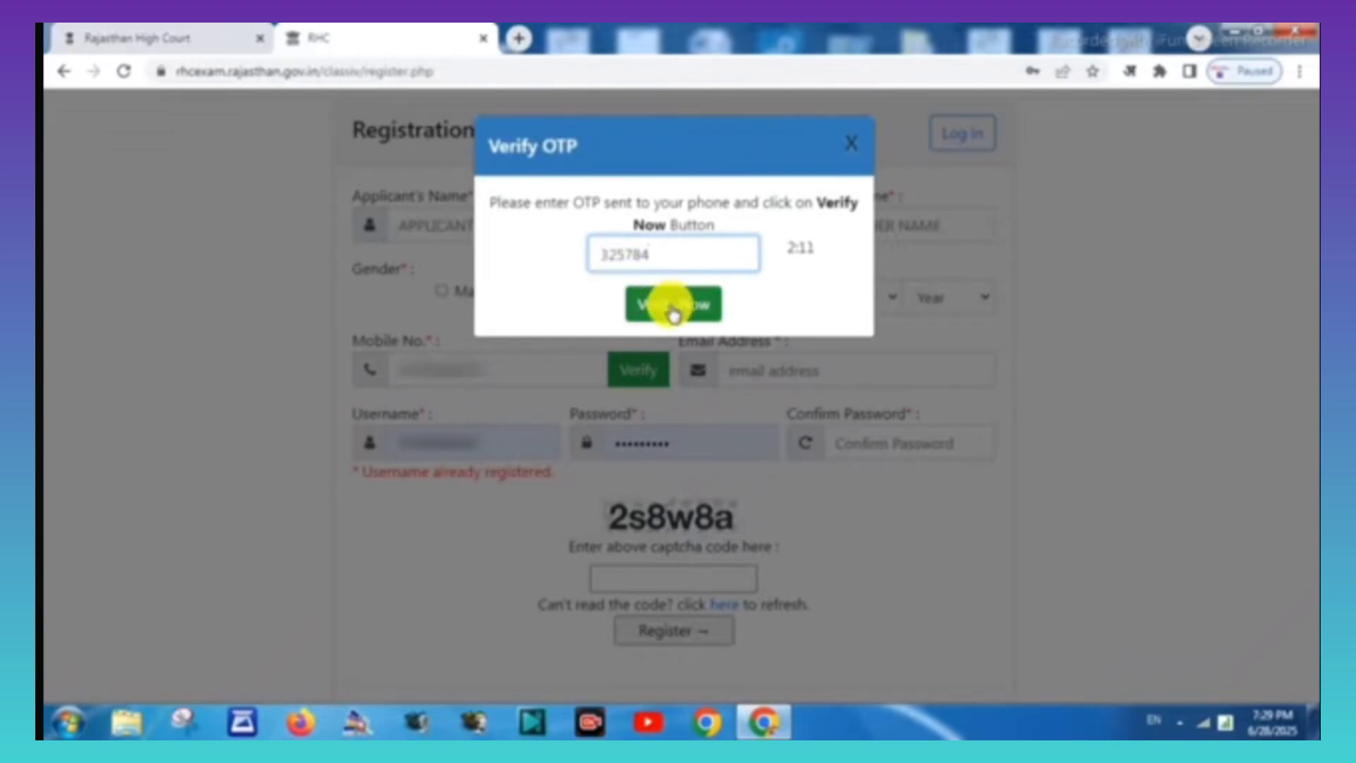
left_click(673, 313)
left_click(837, 173)
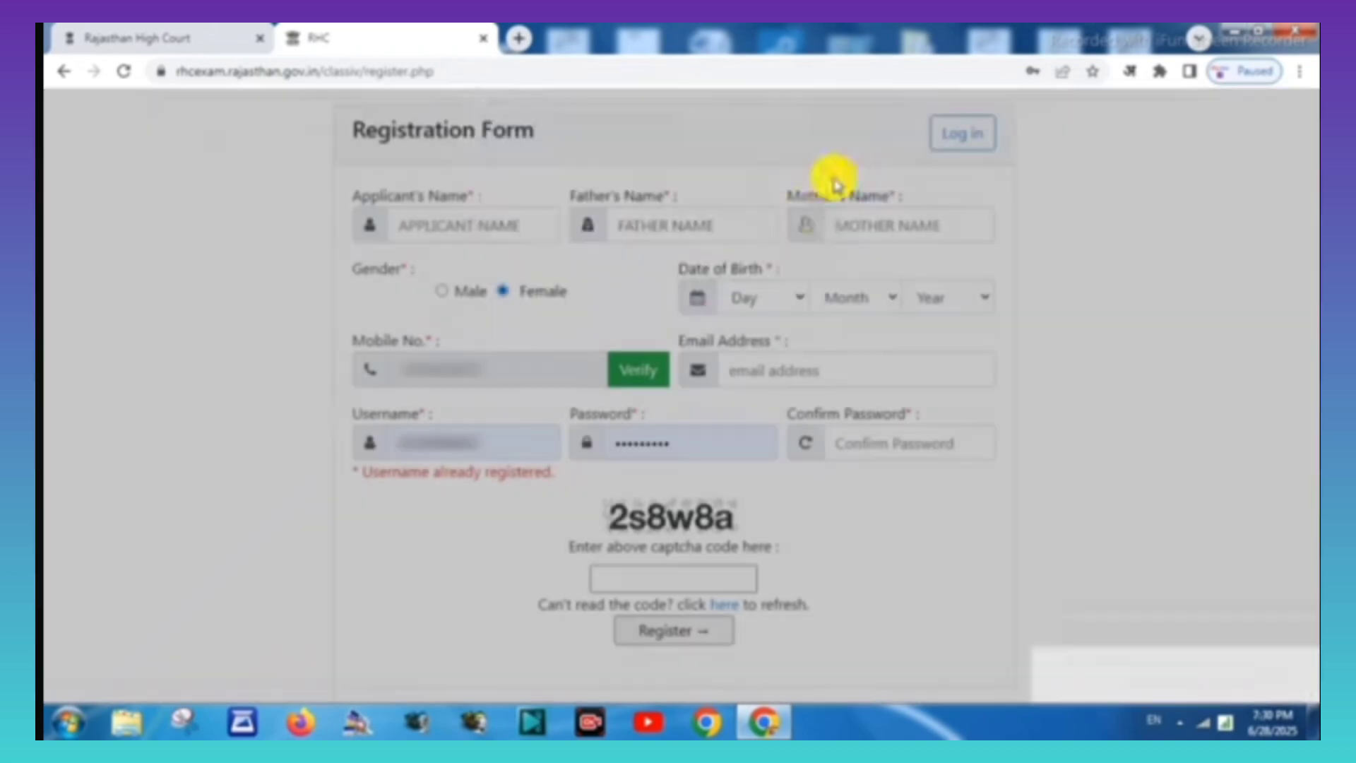
Fill in the email address, username, password and password confirmation
left_click(756, 372)
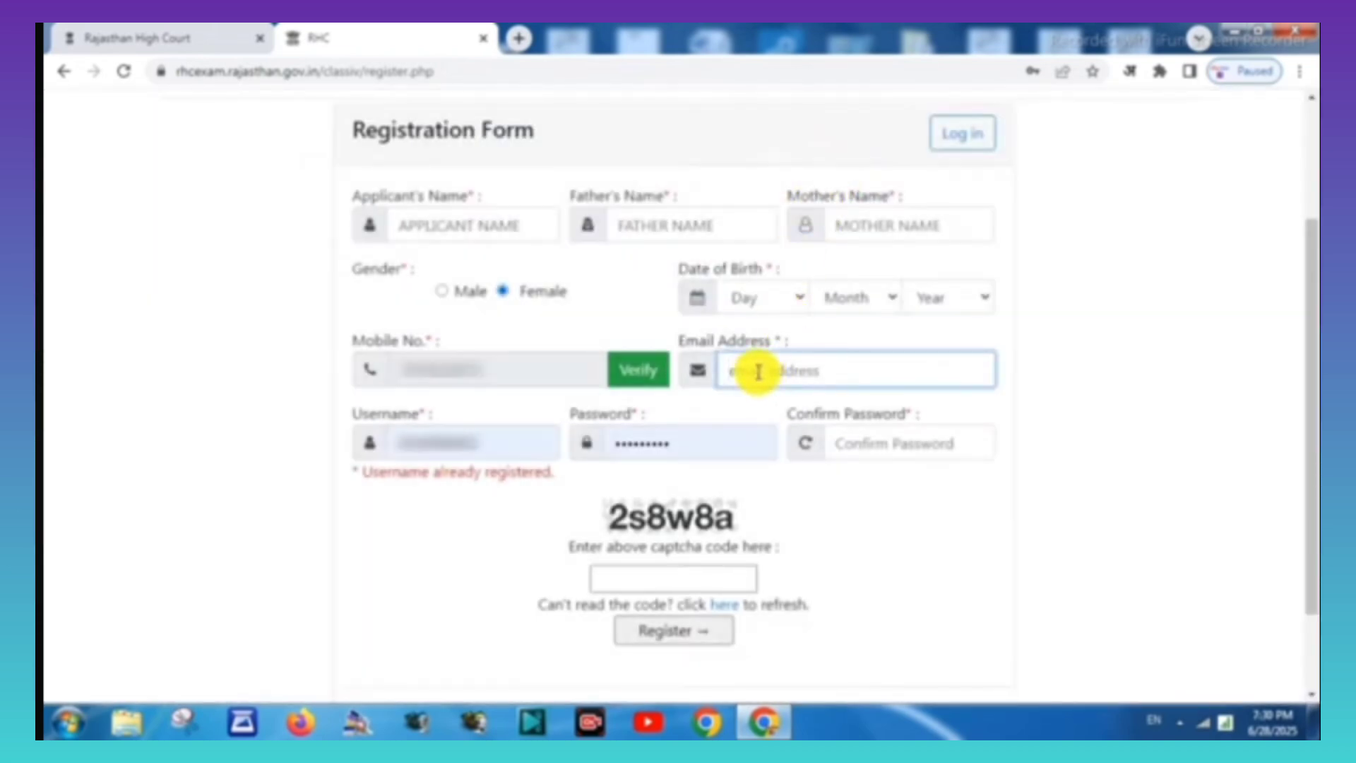
left_click(689, 395)
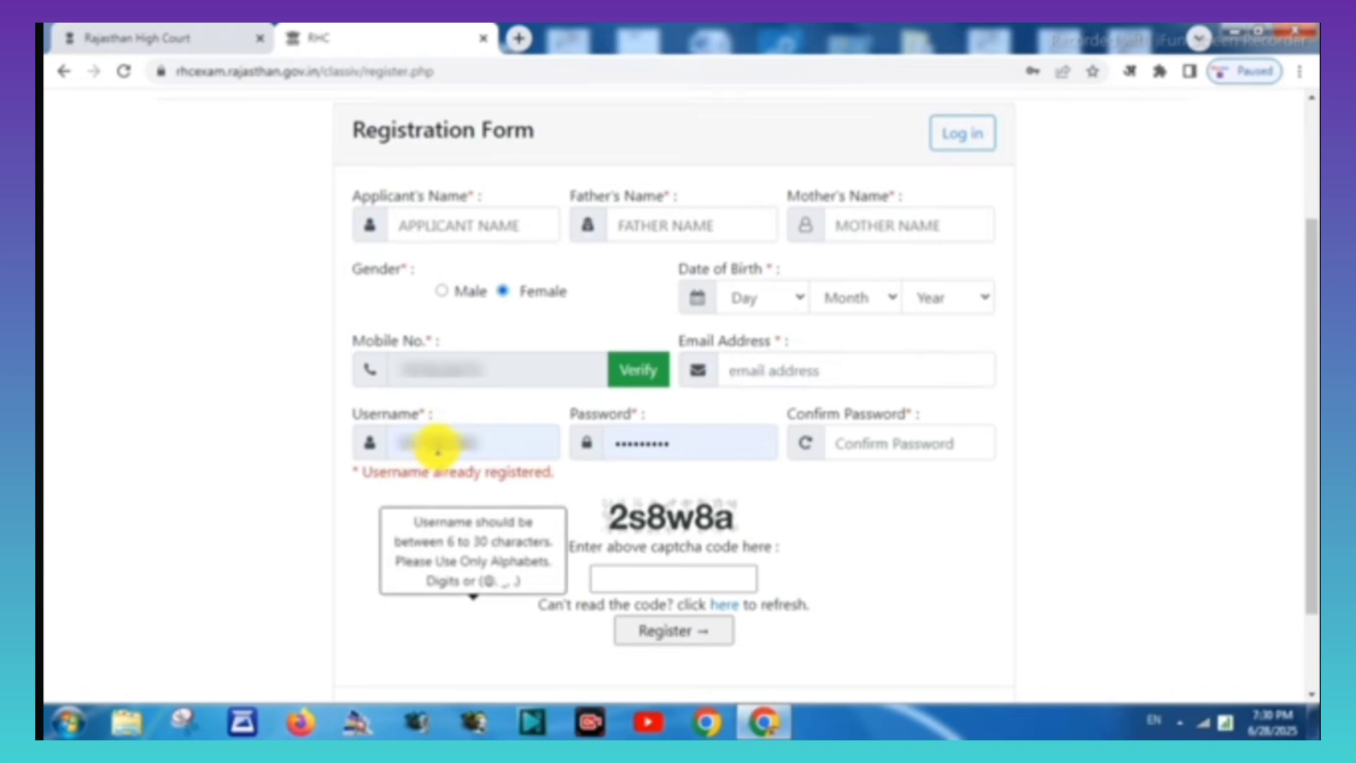
left_click(485, 442)
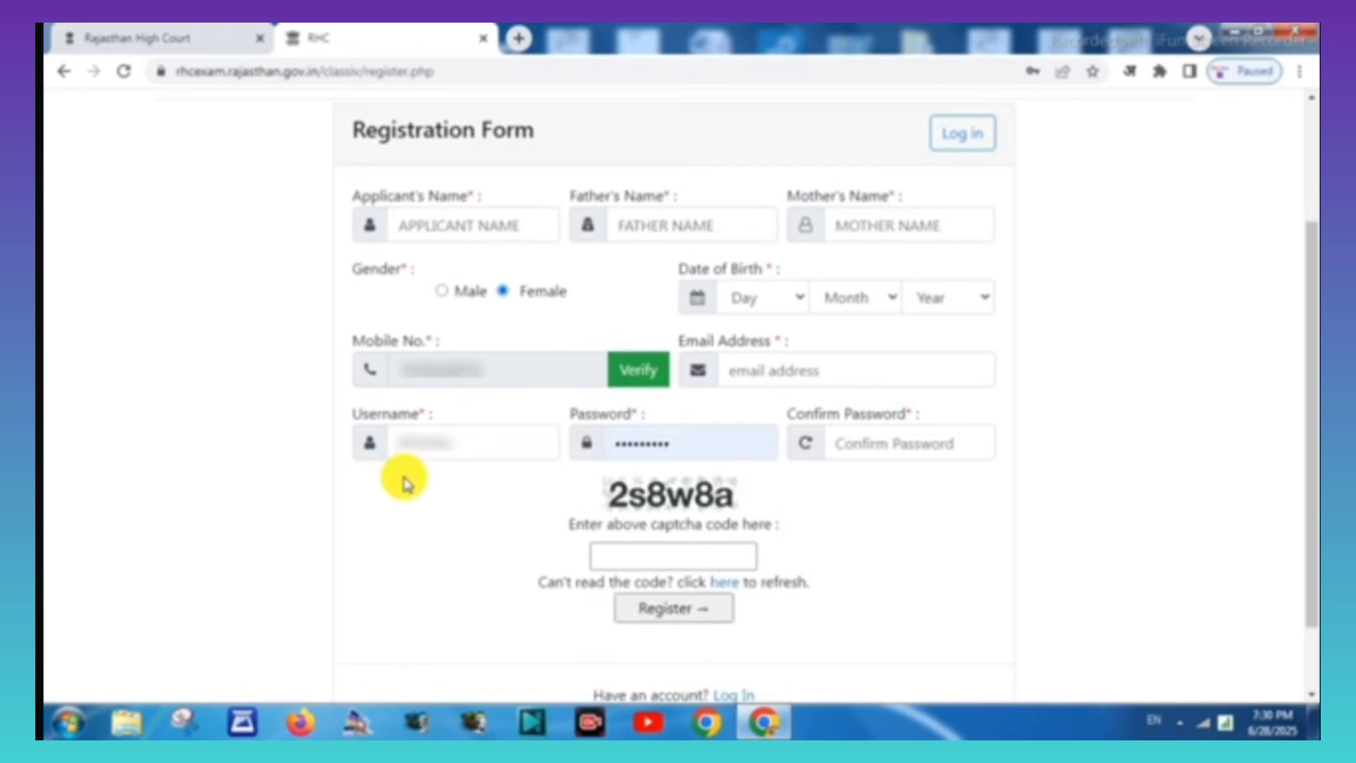
mouse_move(690, 442)
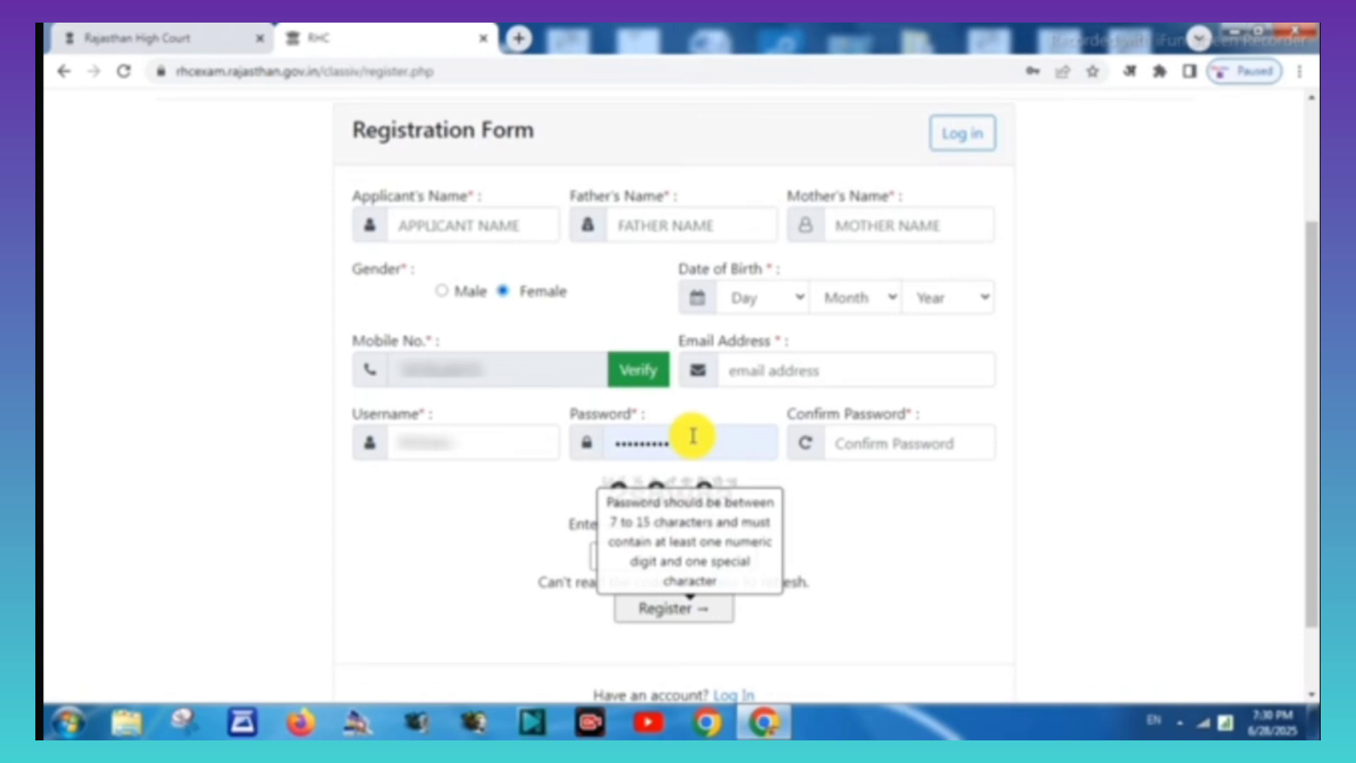
left_click(876, 447)
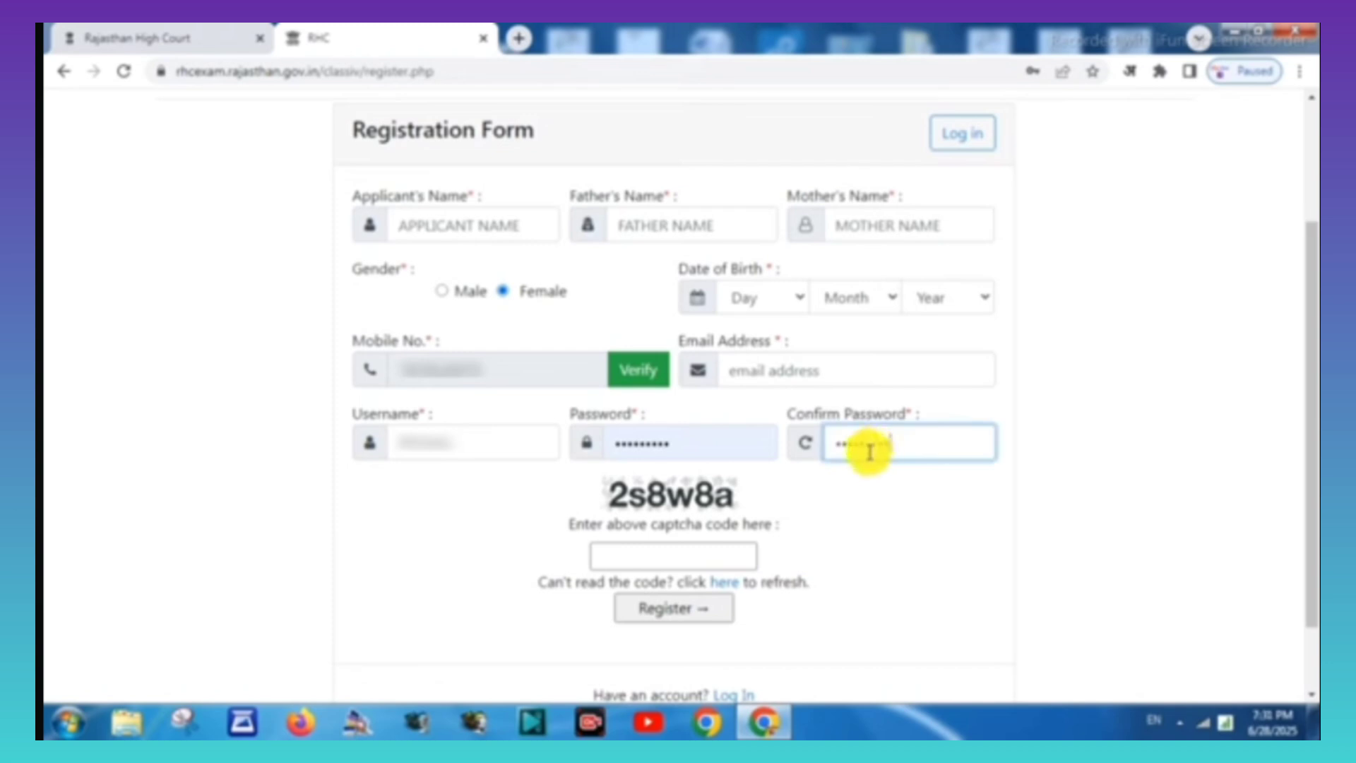
type("••••••••••")
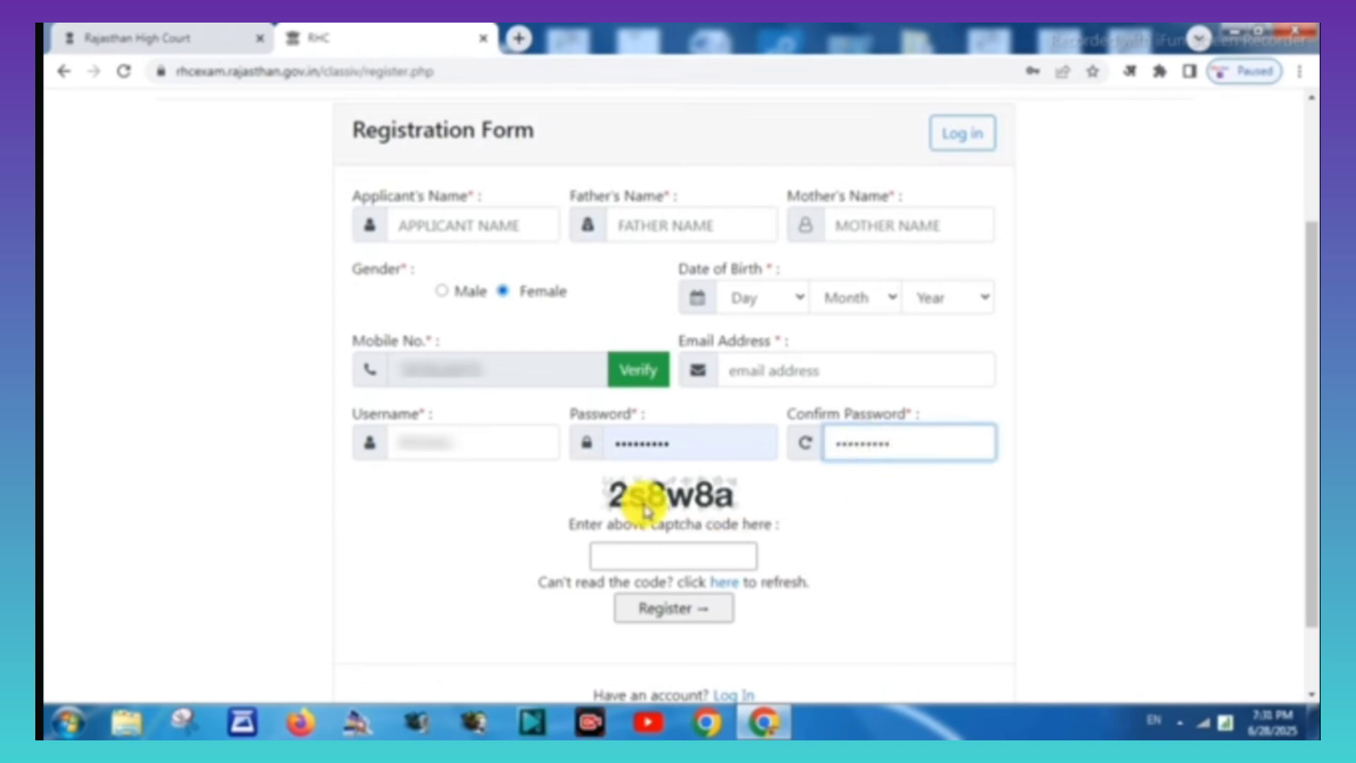
Enter the captcha, submit the registration and confirm the details are final
left_click(634, 553)
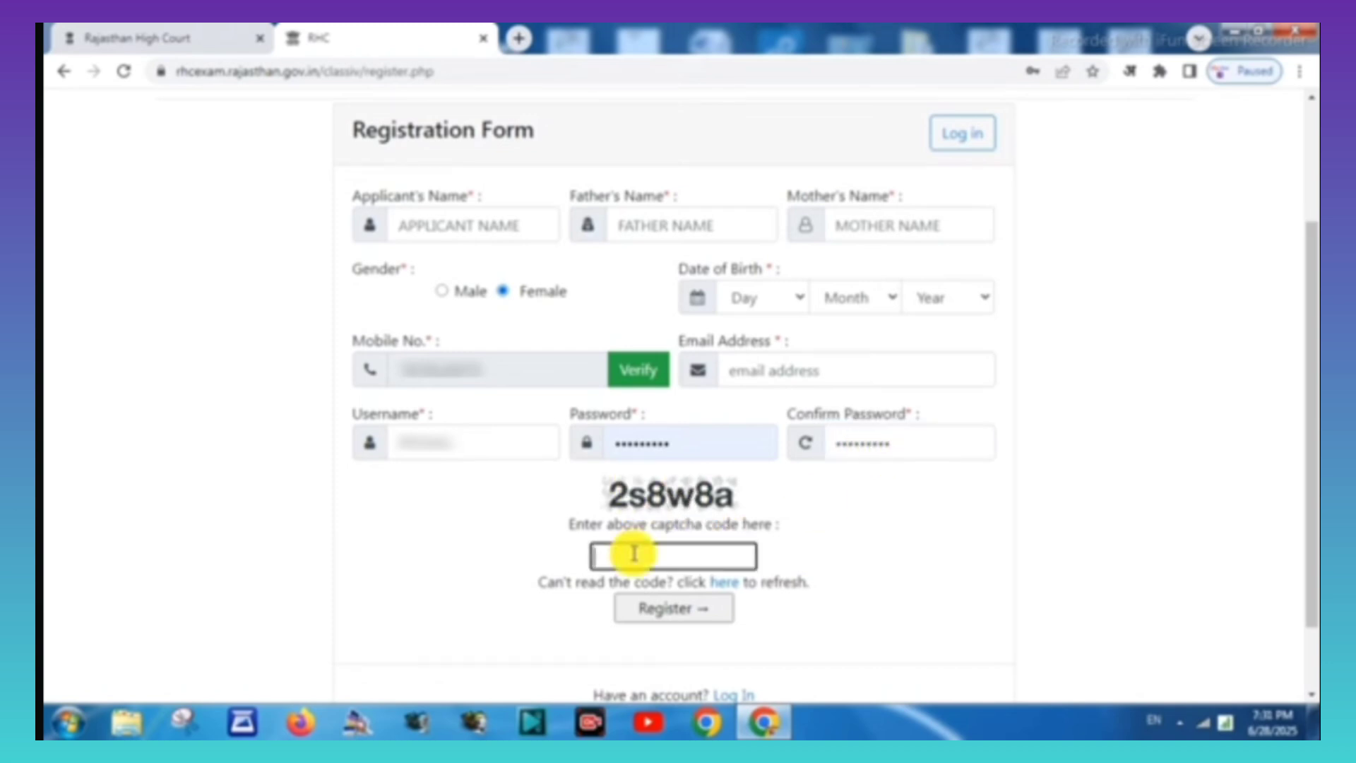
type("2s8w8a")
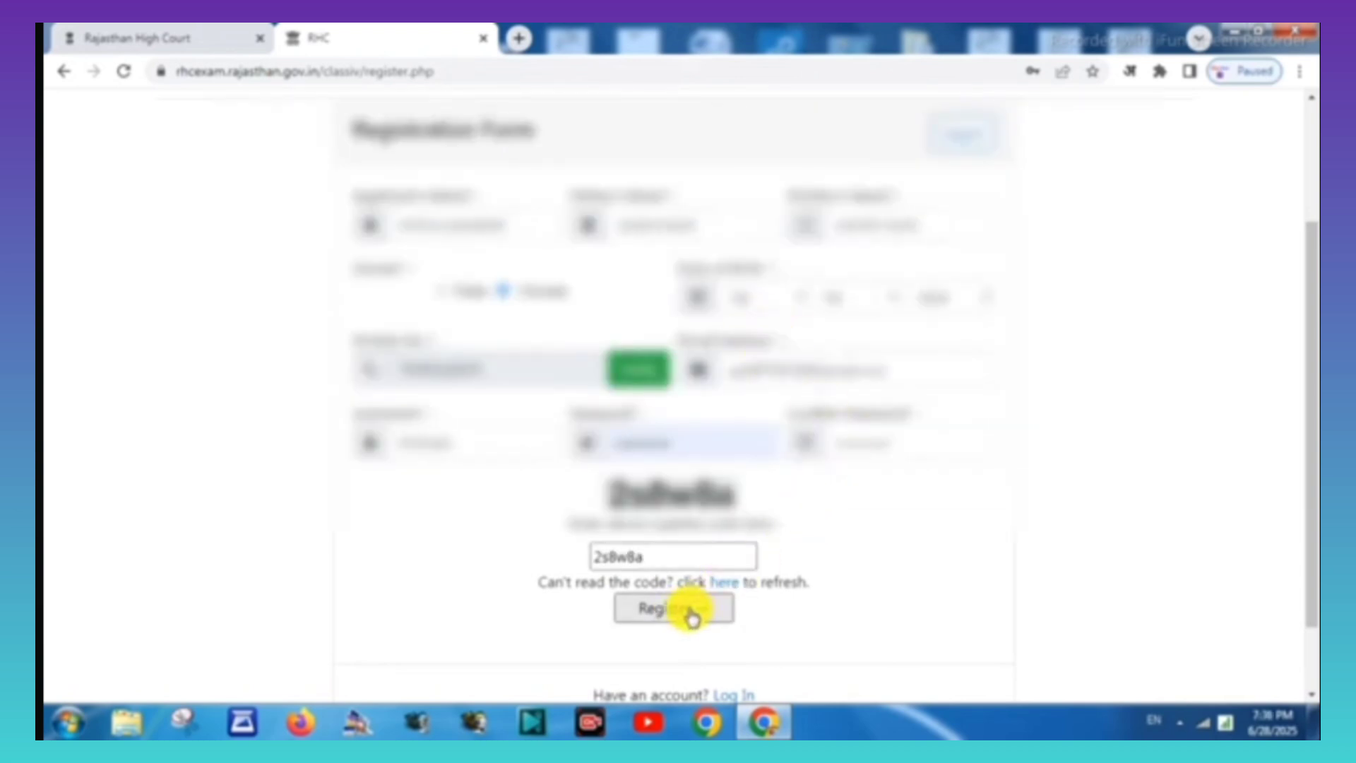
left_click(690, 616)
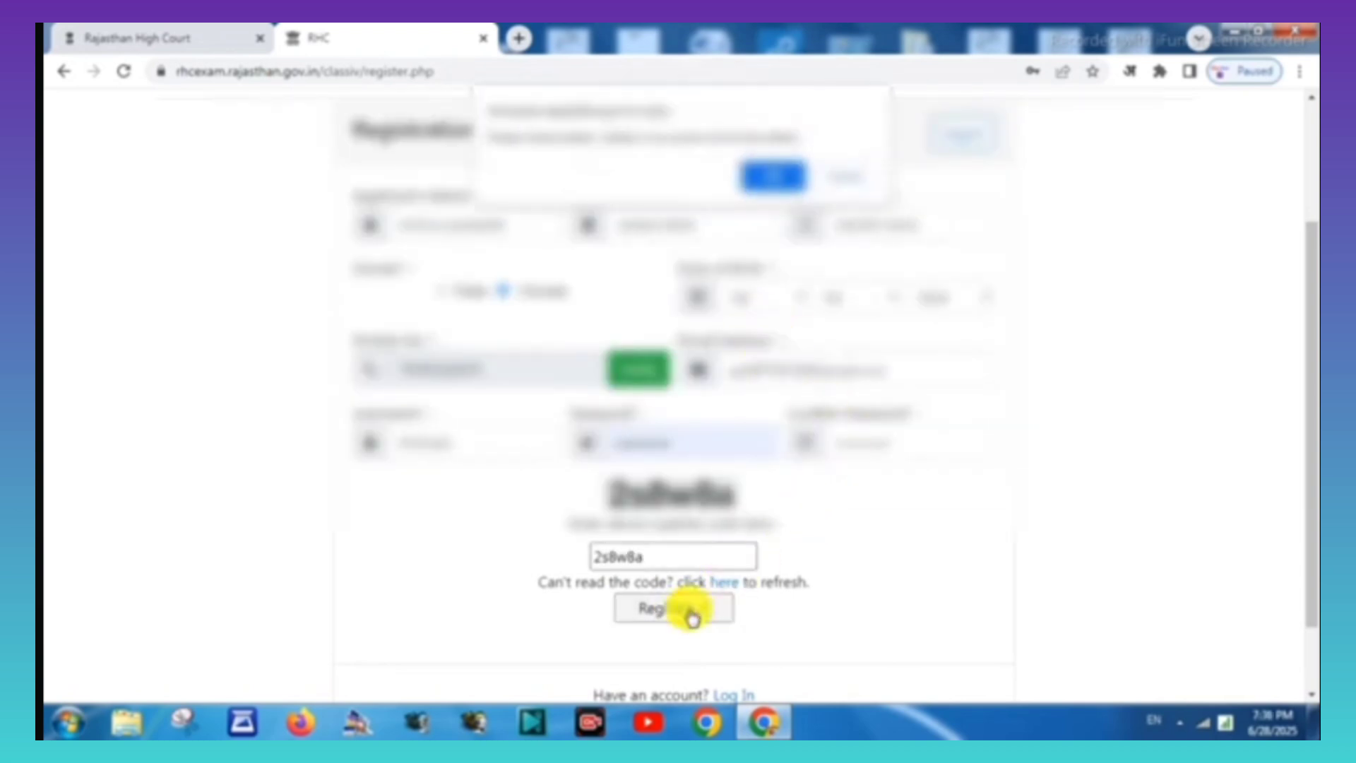
left_click(771, 173)
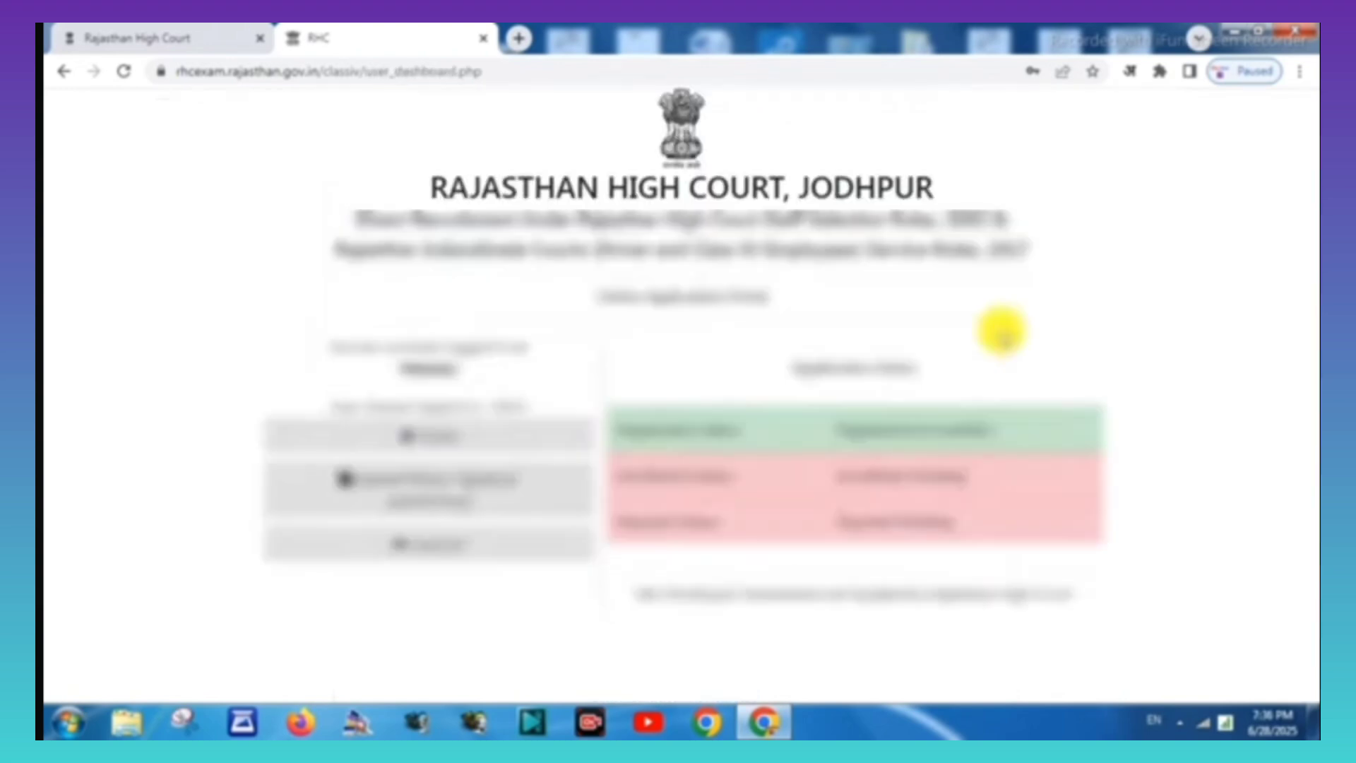
Go to the Upload Photo, Signature and ID Proof page and open its upload guidelines PDF
left_click(441, 493)
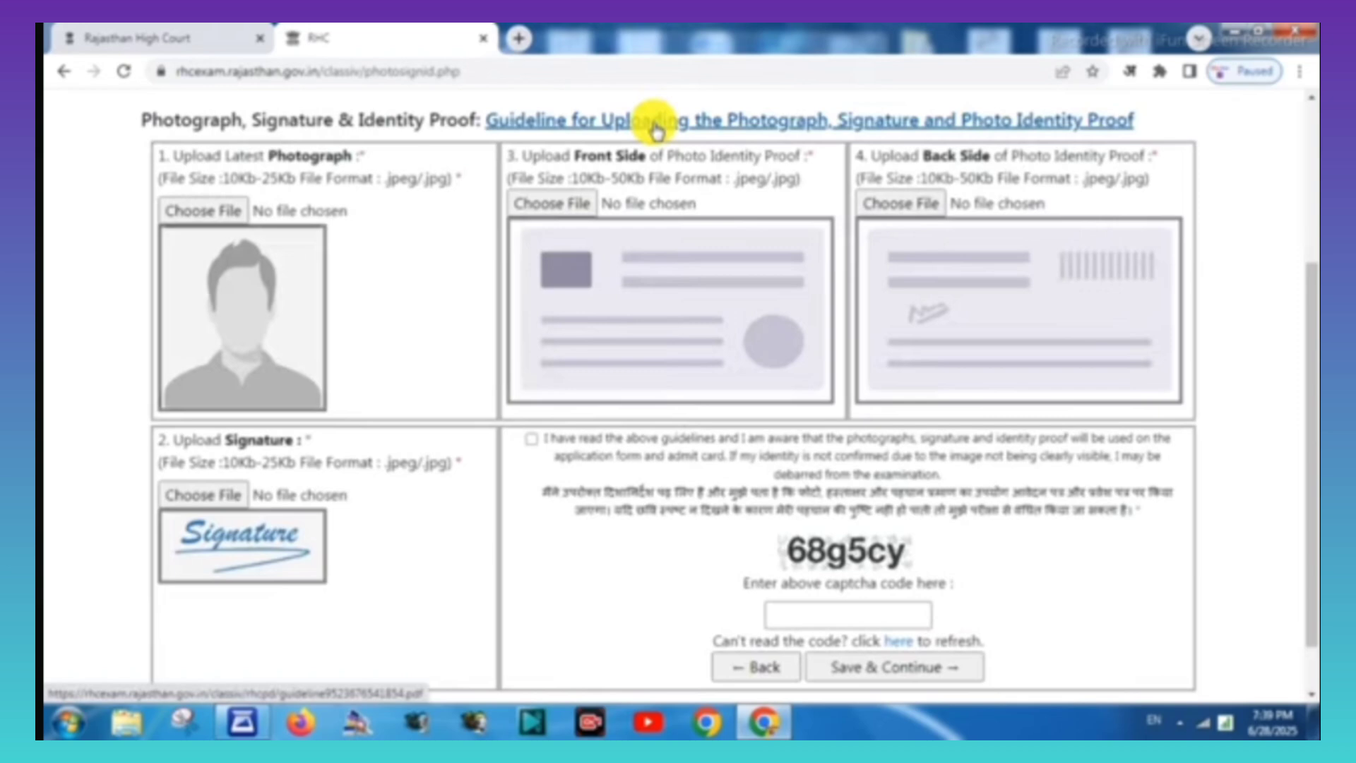
left_click(655, 130)
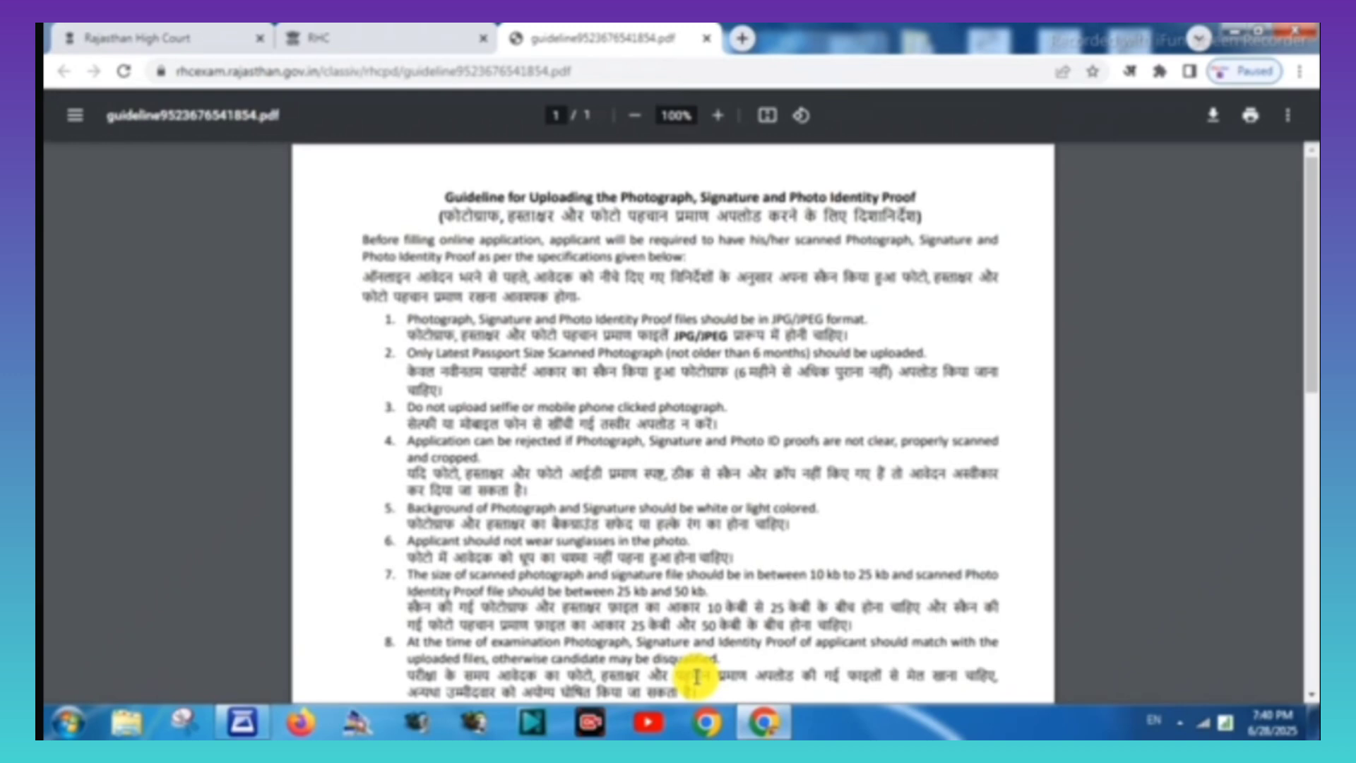
Scroll through the guideline PDF down to the specimen section
left_click_drag(1311, 363, 1312, 513)
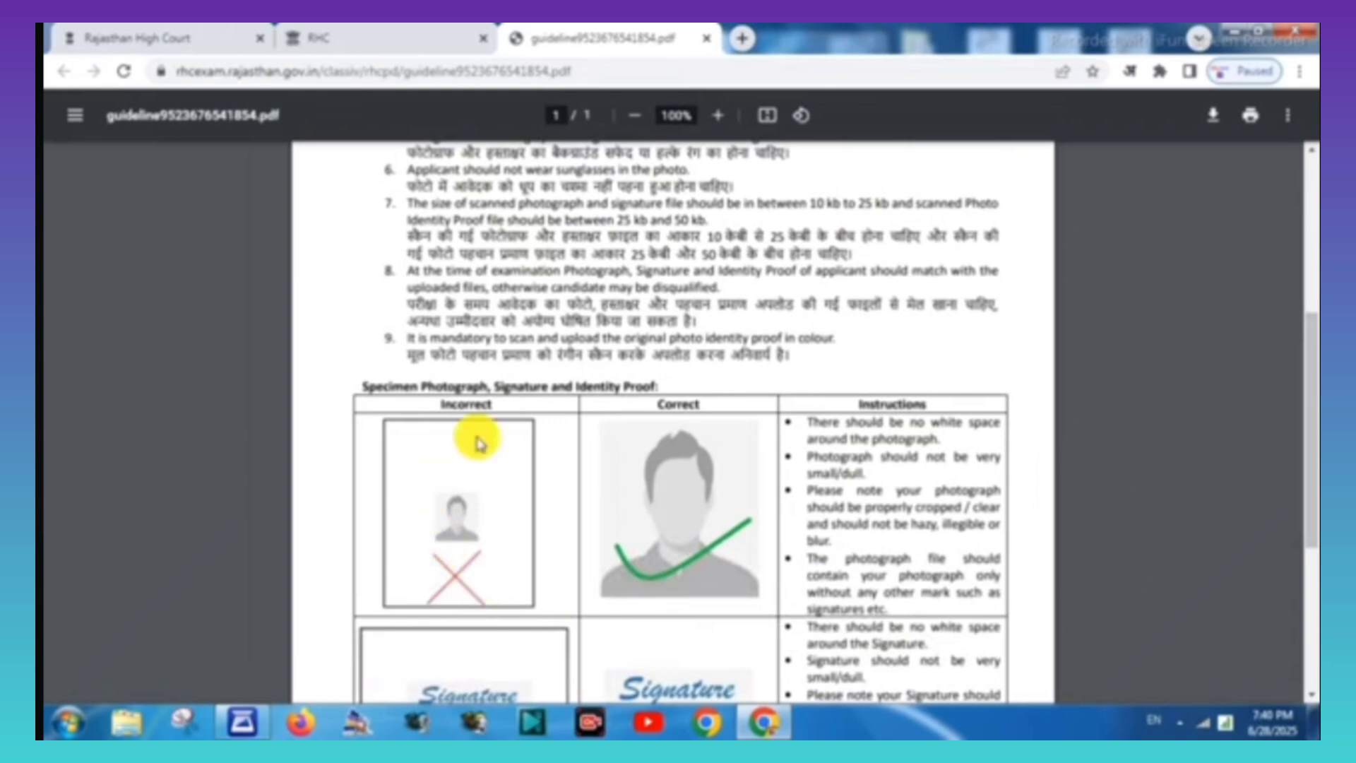
left_click_drag(1311, 471, 1312, 534)
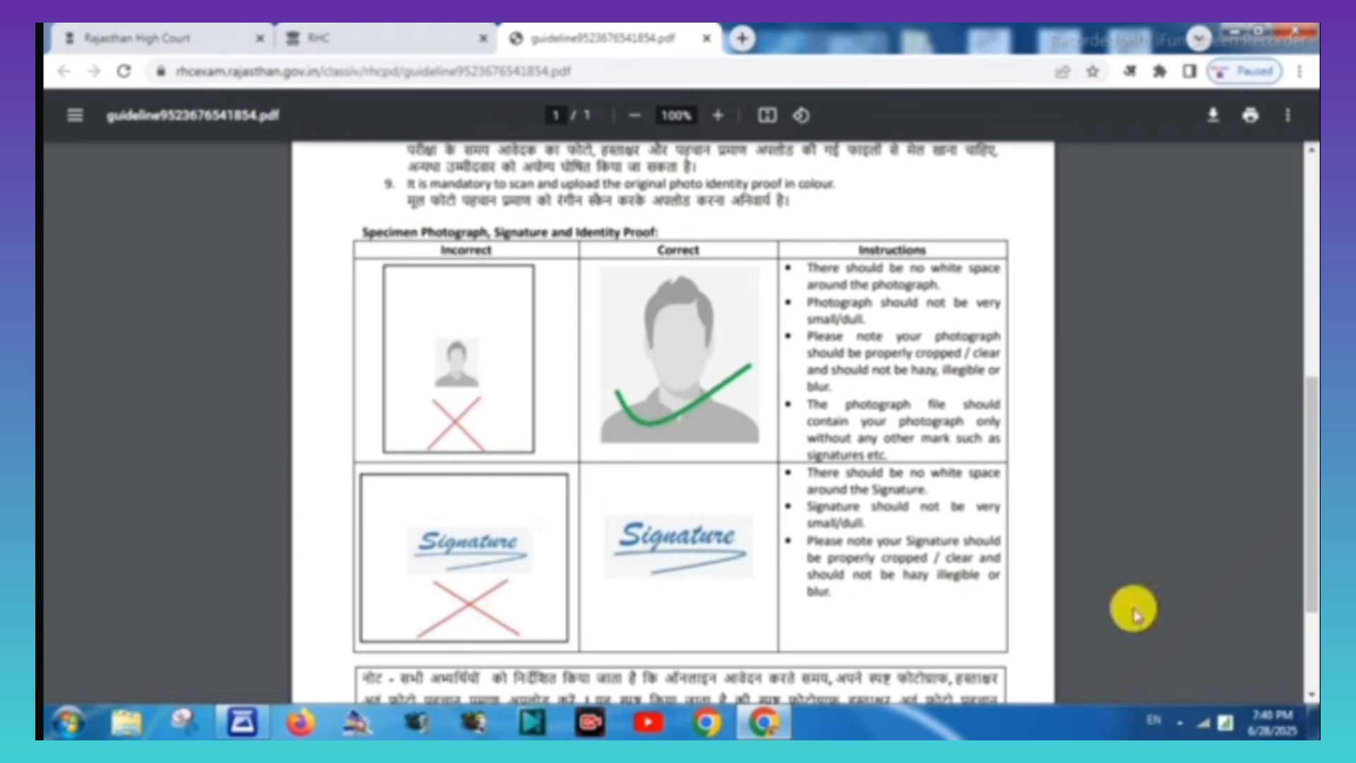
left_click_drag(1310, 558, 1307, 605)
Back on the upload form, upload PHOTO.jpg as the photograph and SING.jpg as the signature
left_click(421, 31)
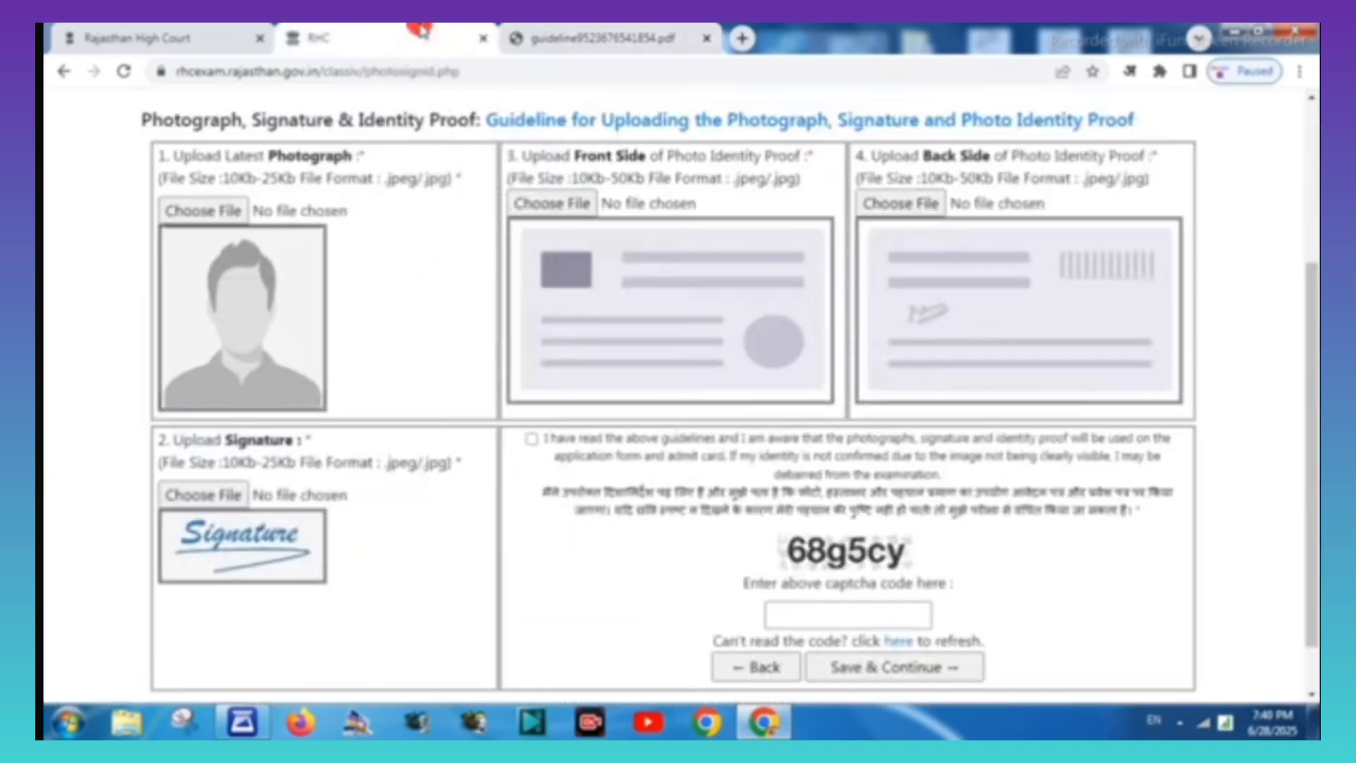
left_click(187, 211)
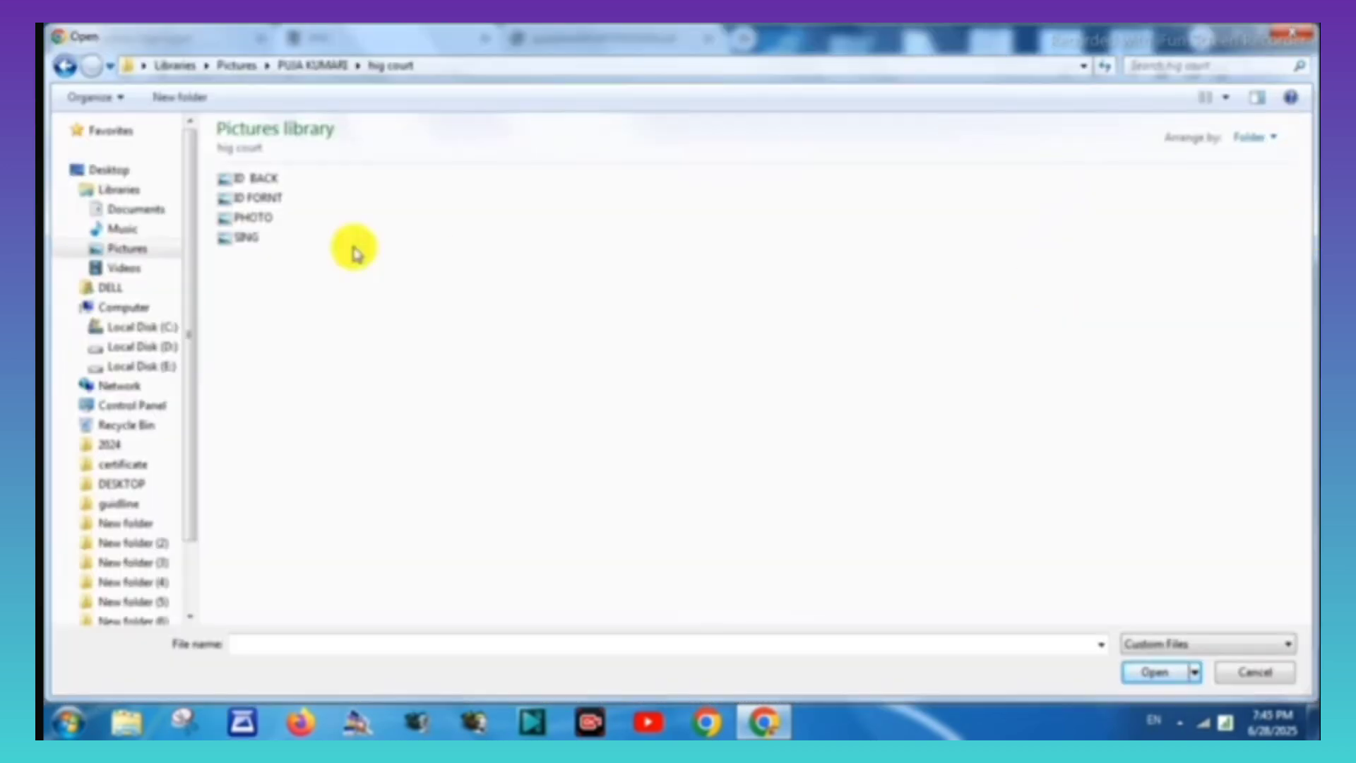
double_click(262, 224)
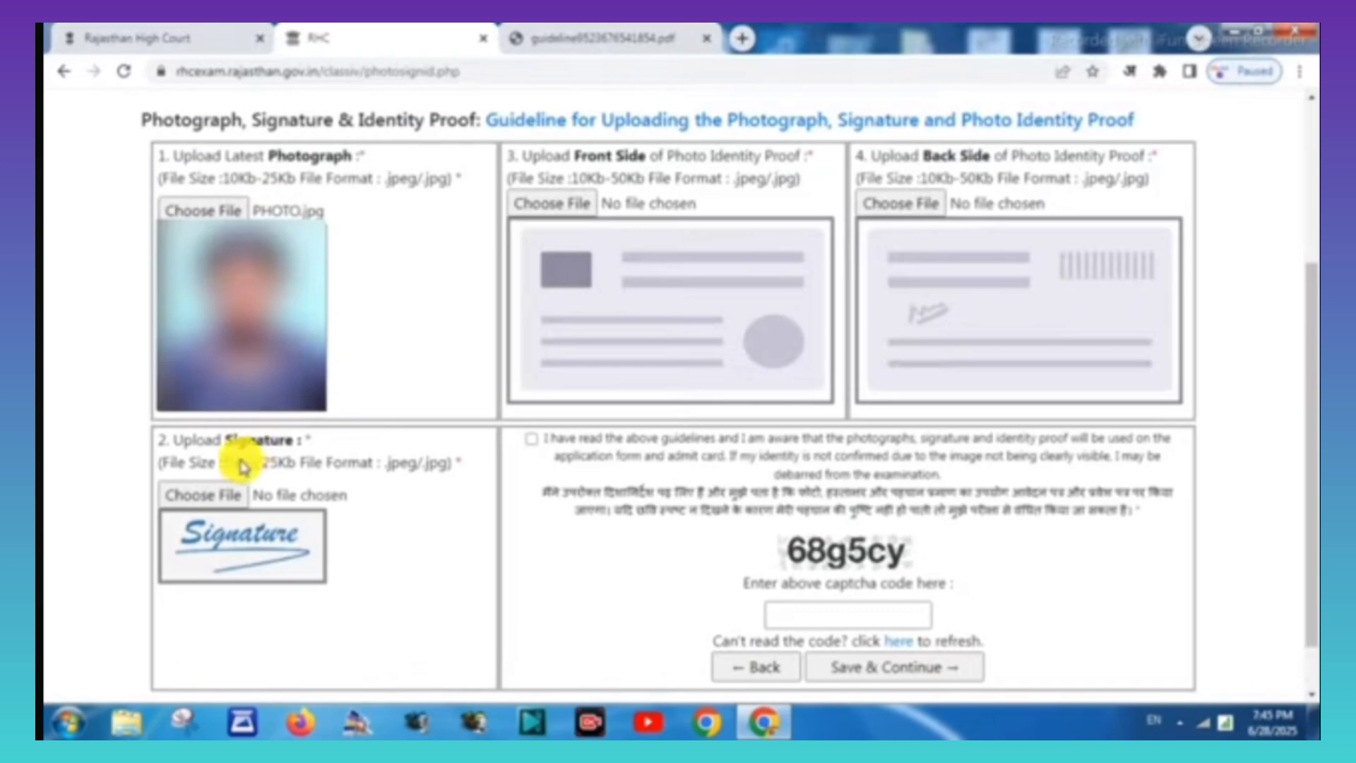
left_click(200, 498)
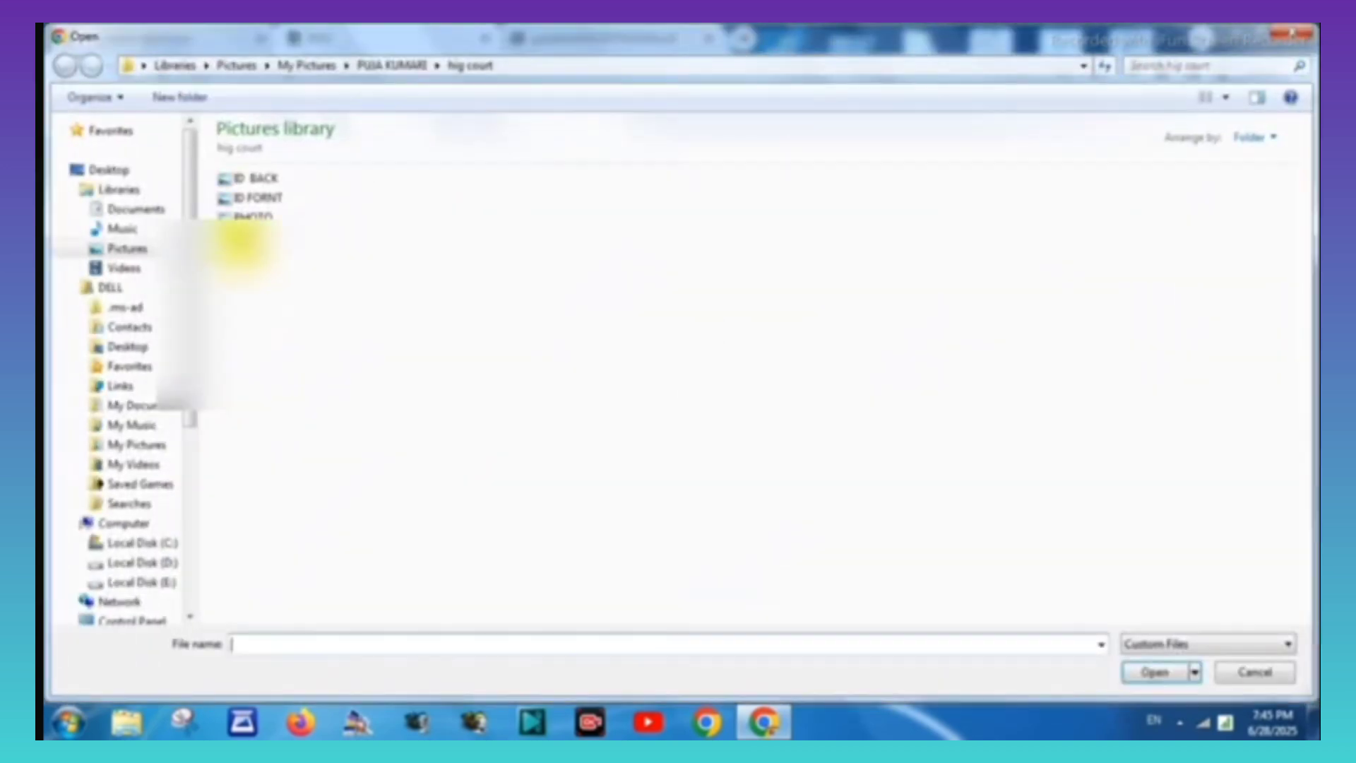
double_click(240, 239)
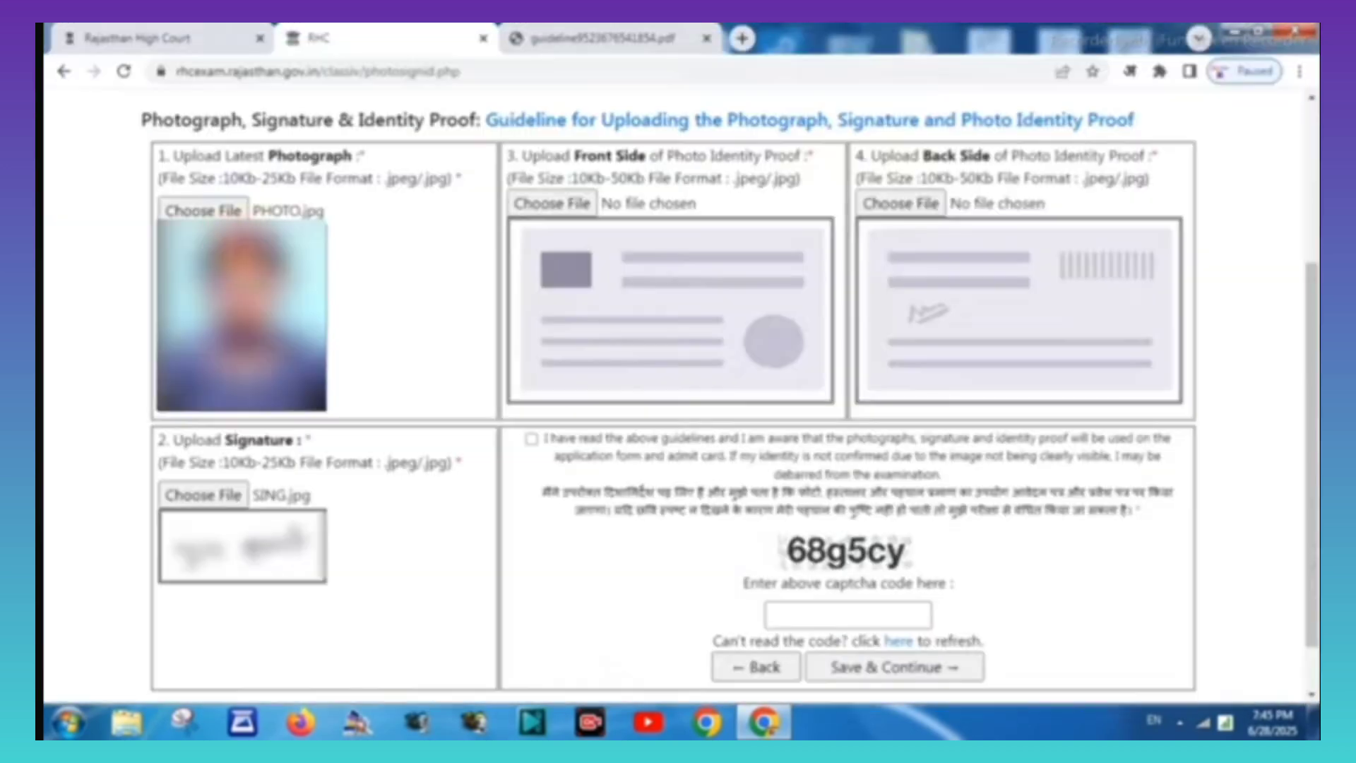
Upload ID FORNT.jpg and ID BACK.jpg as the identity proof sides and agree to the declaration
left_click(545, 204)
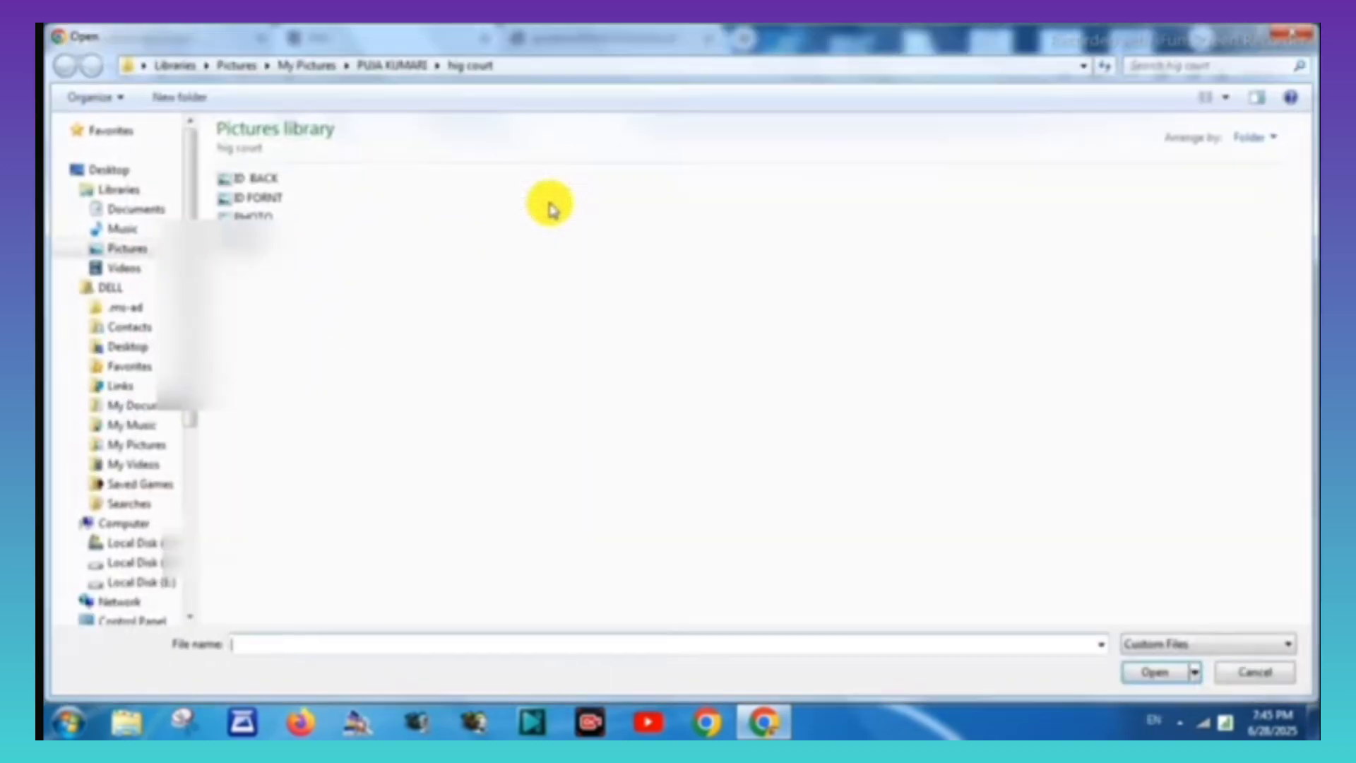
double_click(274, 199)
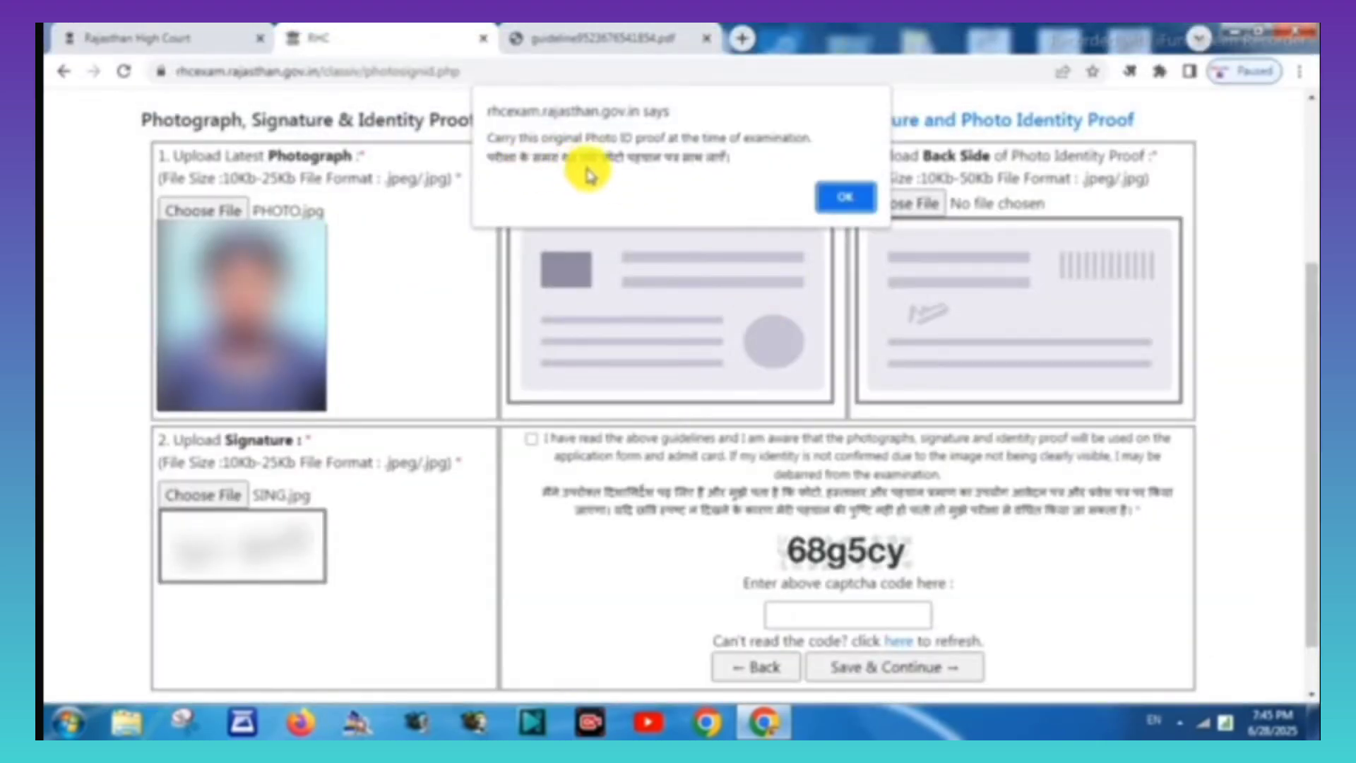
left_click(849, 197)
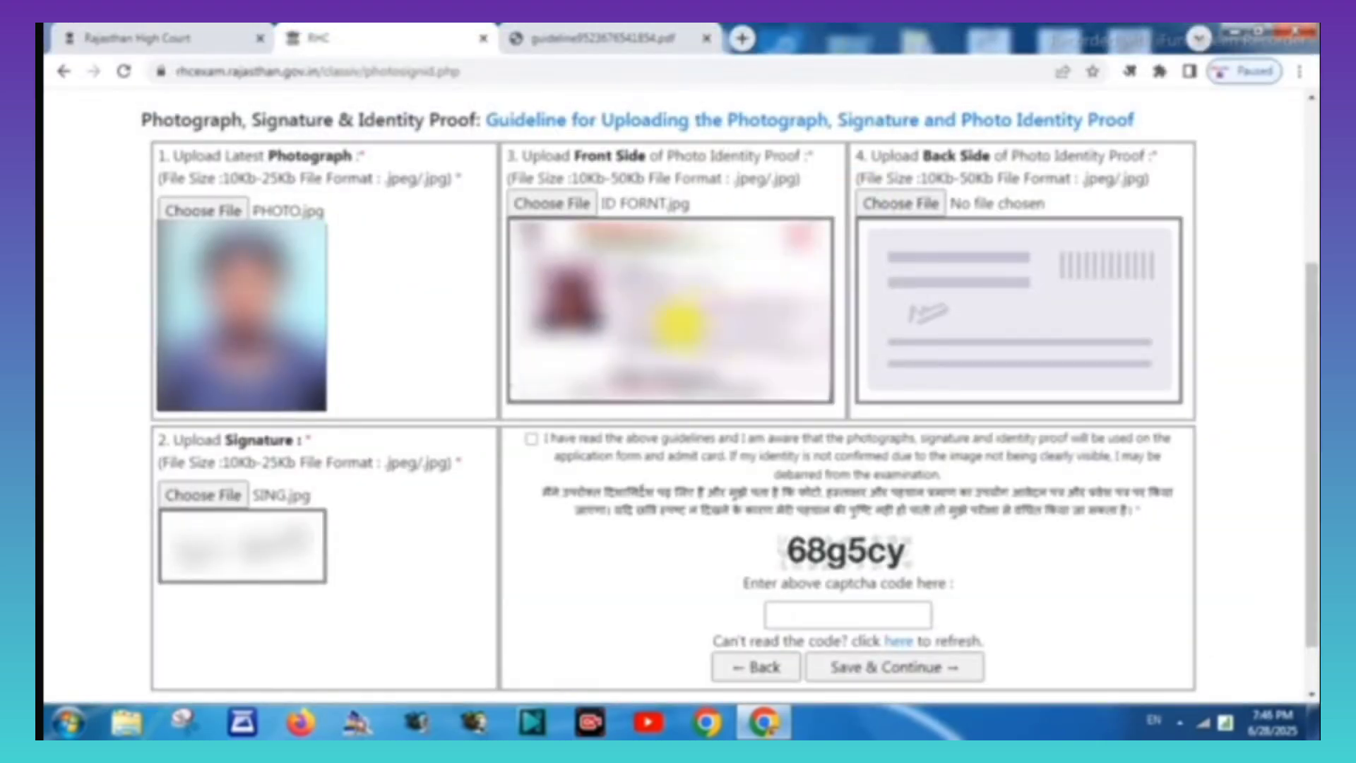
left_click(915, 204)
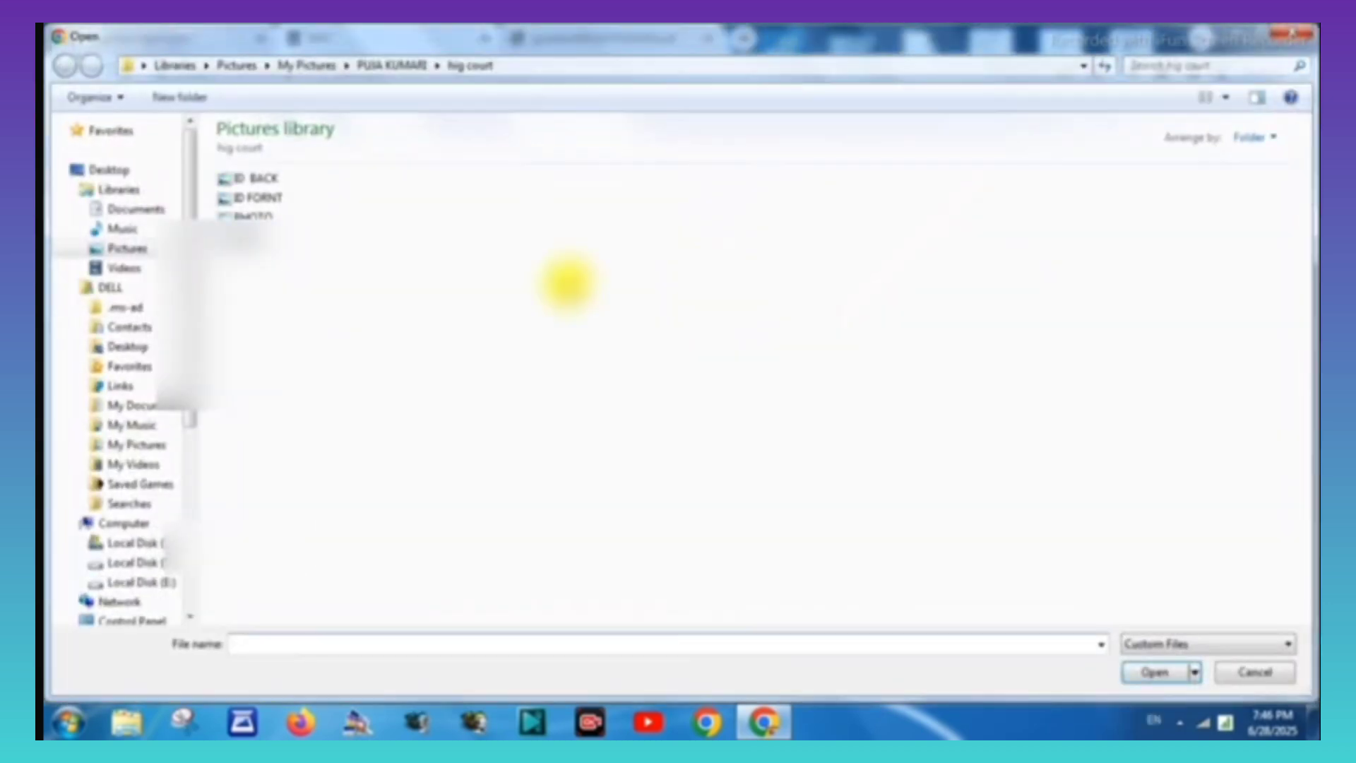
double_click(258, 179)
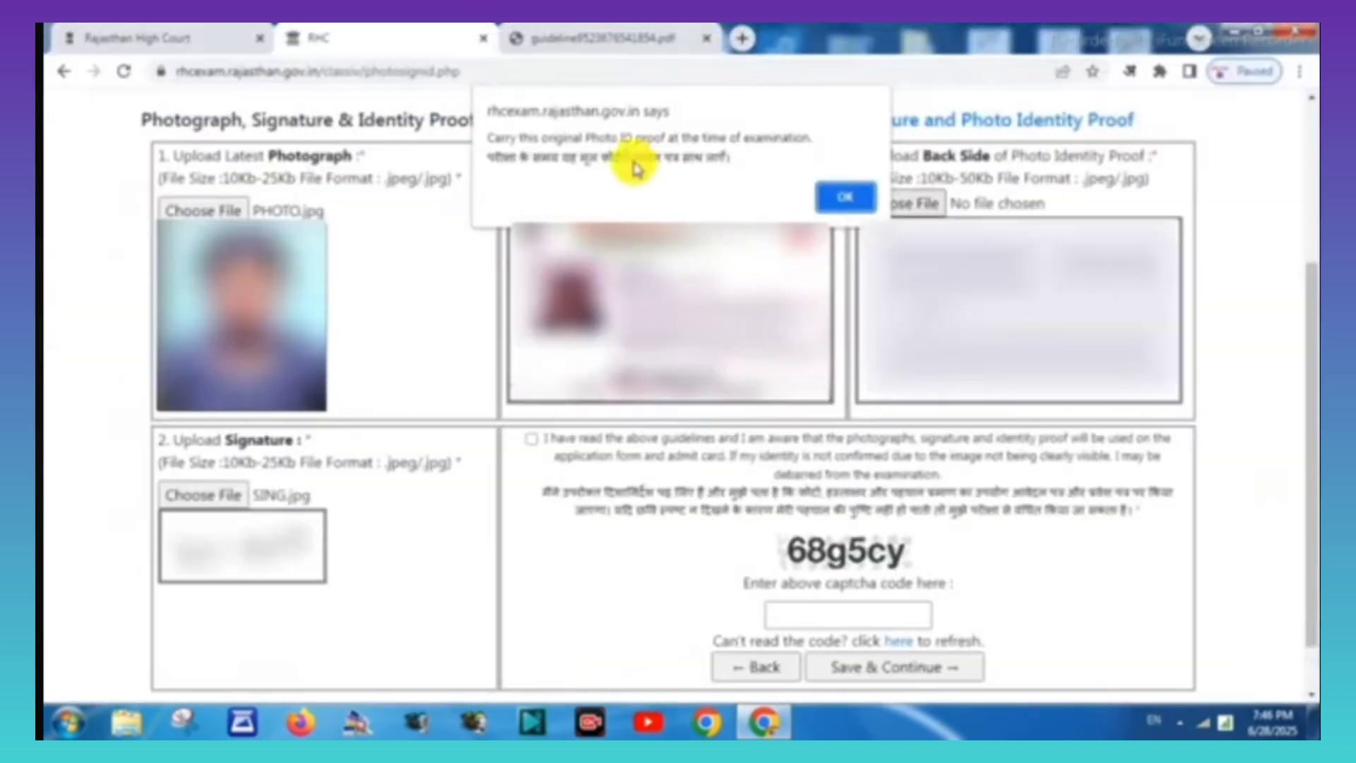
left_click(847, 195)
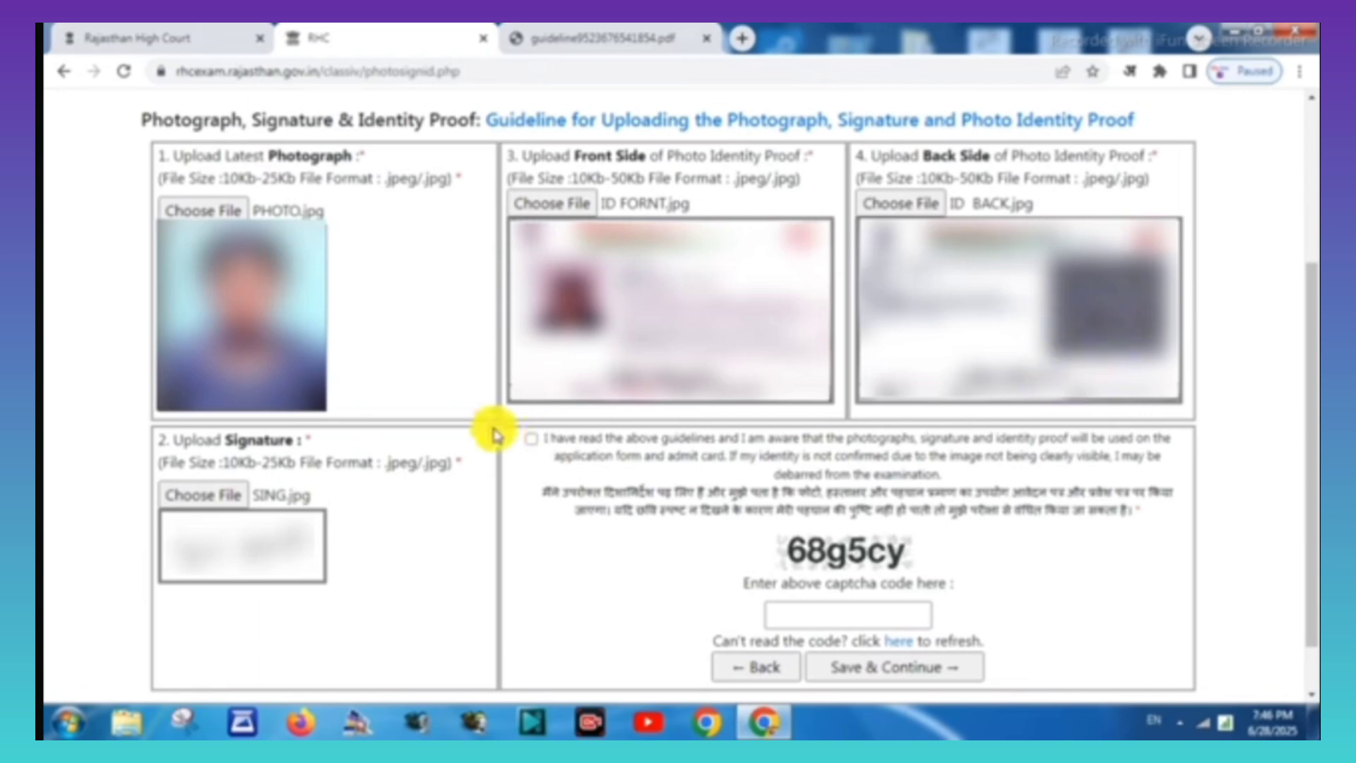
left_click(531, 438)
Enter the captcha, then save the uploads and confirm the submission warning
left_click(786, 613)
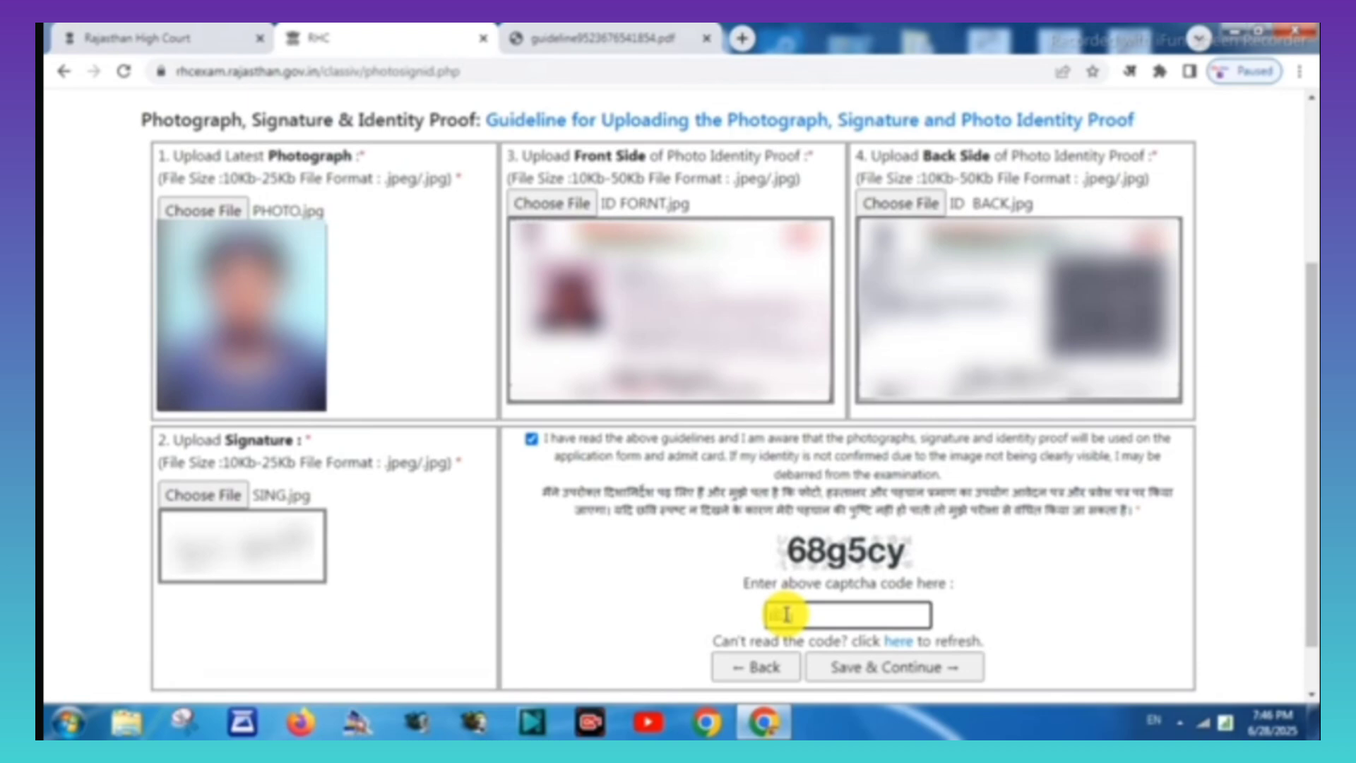
type("68g5cy")
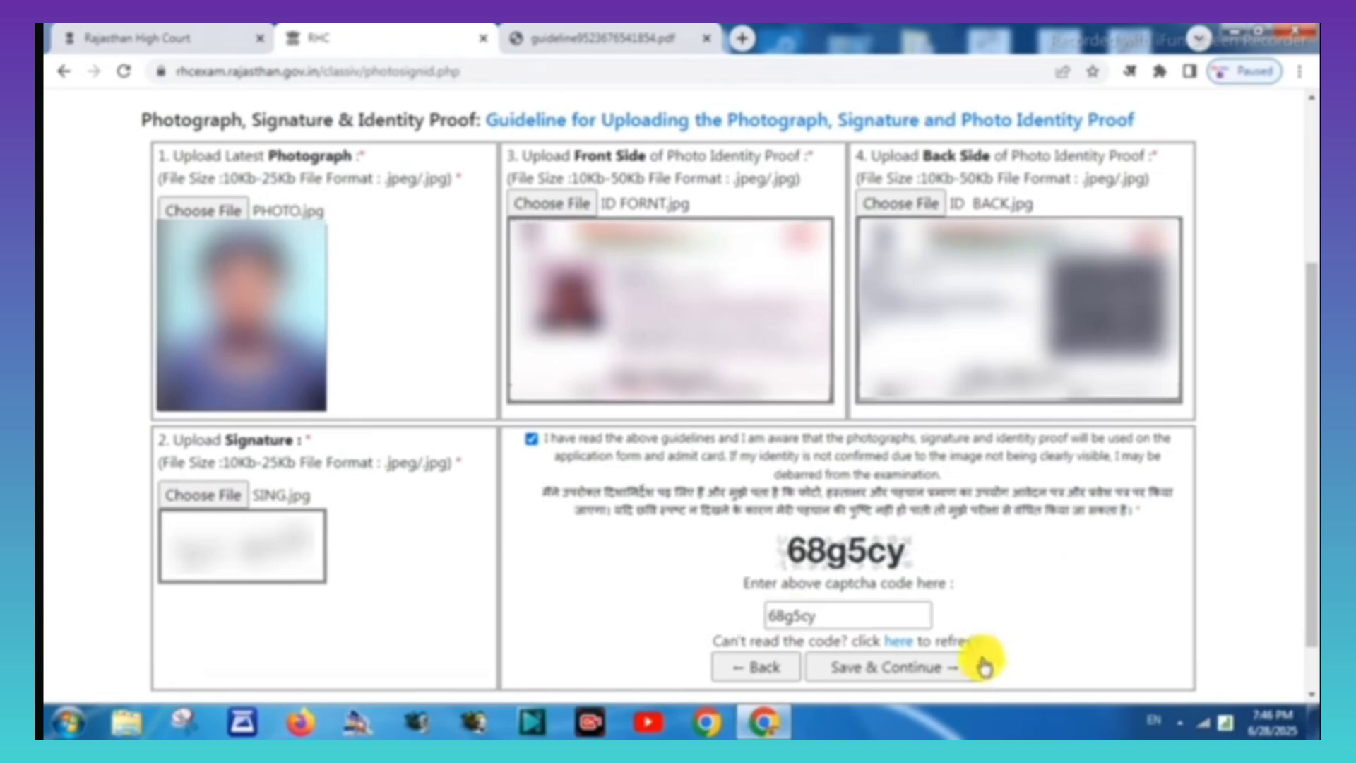
left_click(908, 666)
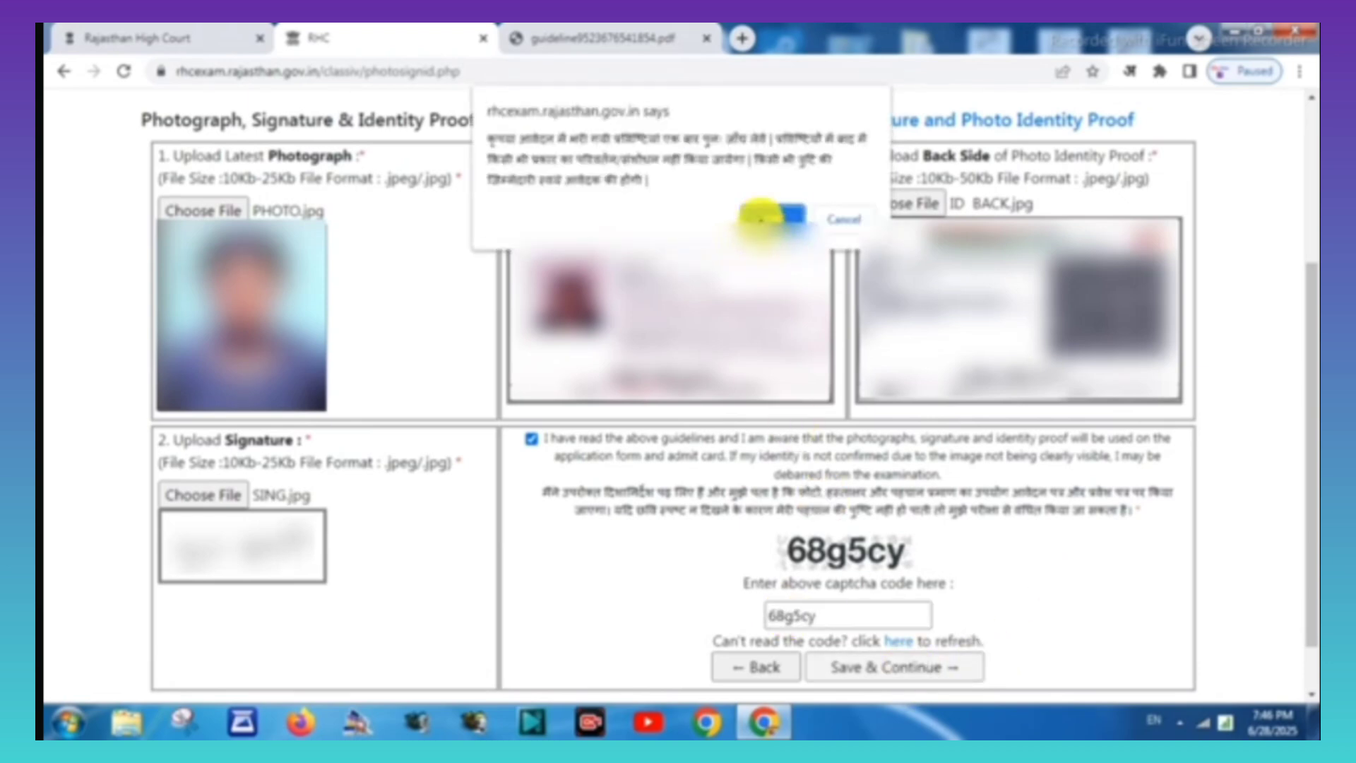
left_click(761, 220)
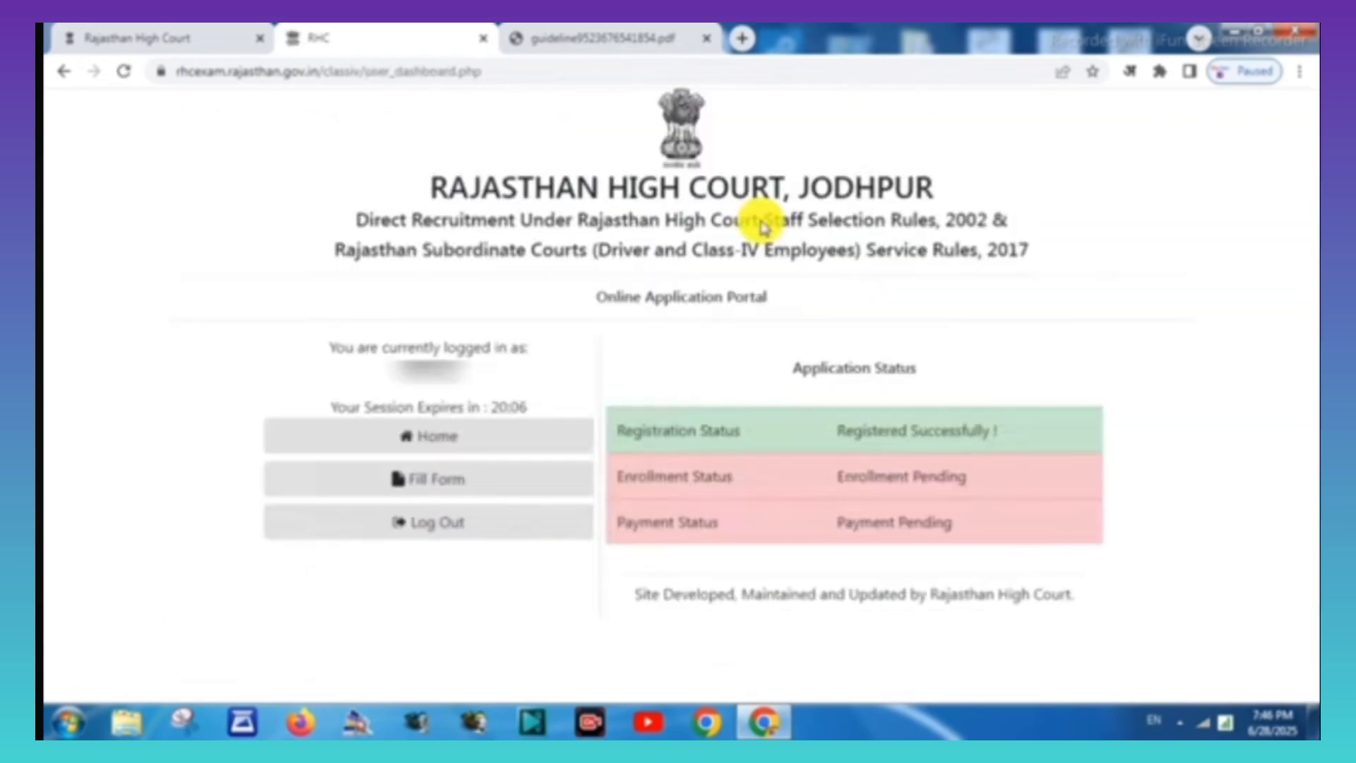
Open the Class IV form and set UNMARRIED, RAJASTHAN resident, CITIZEN OF INDIA and NON TSP area
left_click(458, 483)
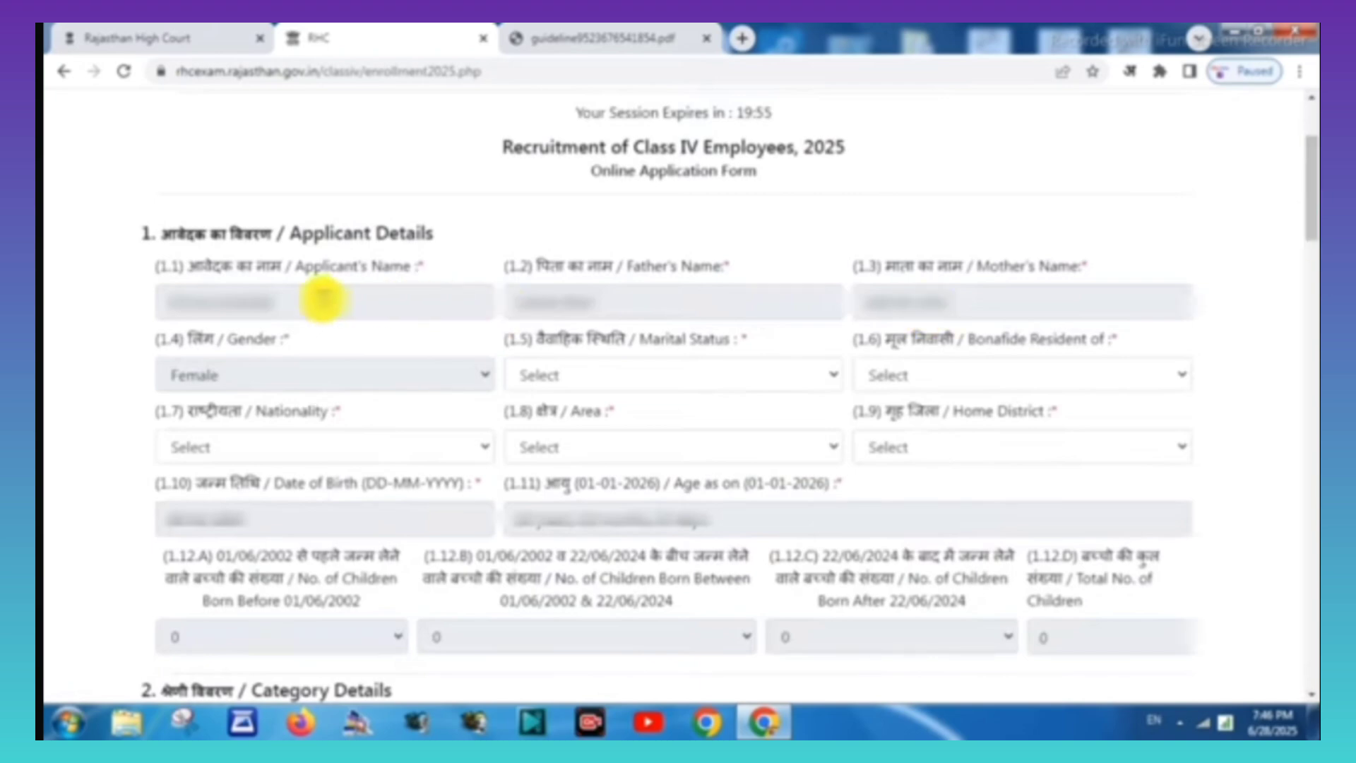
left_click(607, 373)
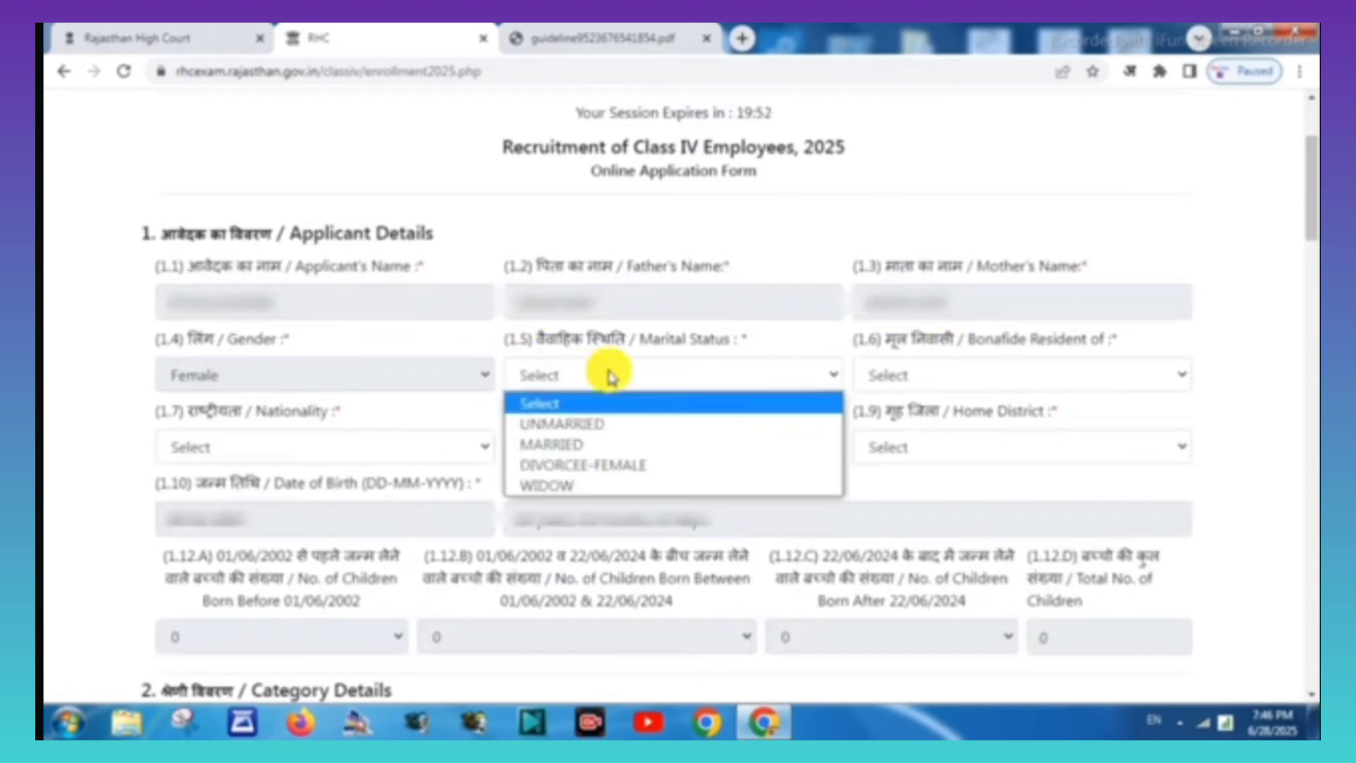
left_click(576, 425)
left_click(977, 372)
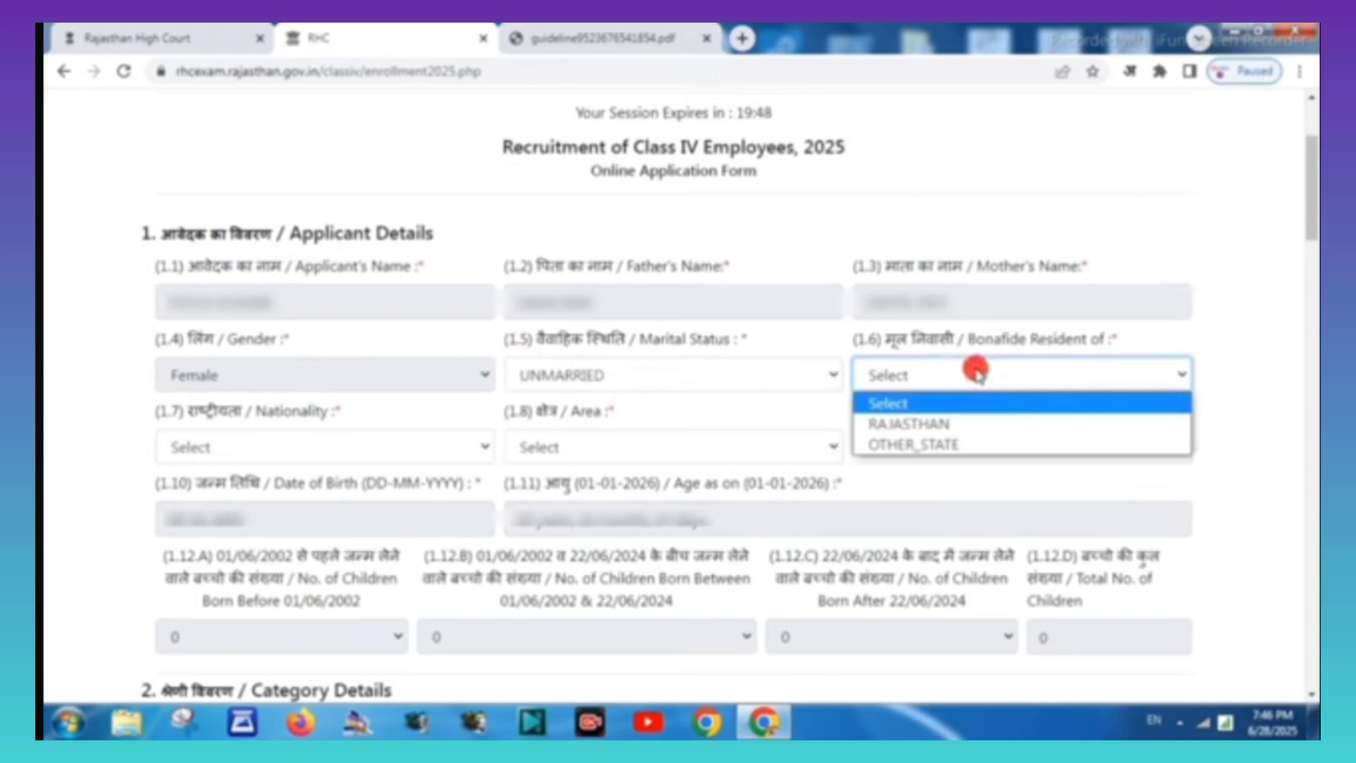
left_click(932, 424)
left_click(415, 445)
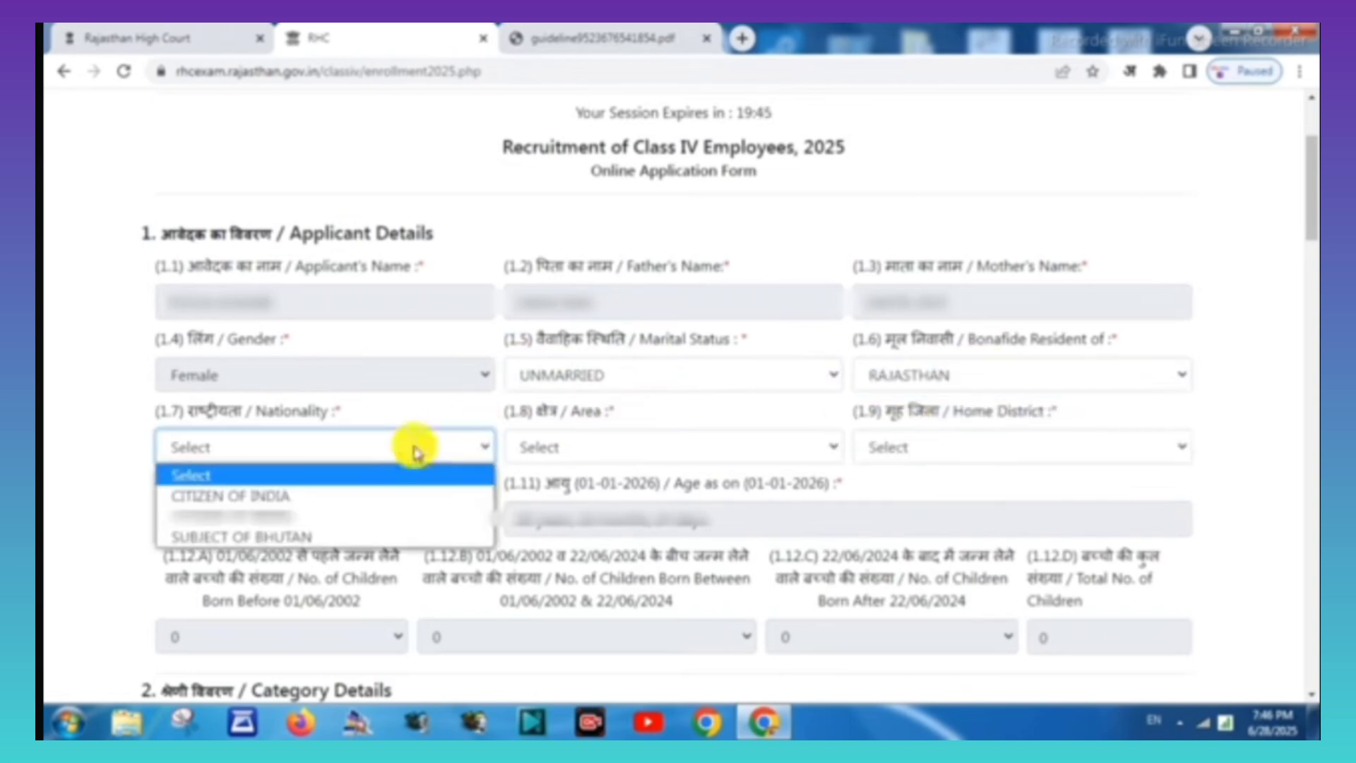
left_click(386, 493)
left_click(597, 454)
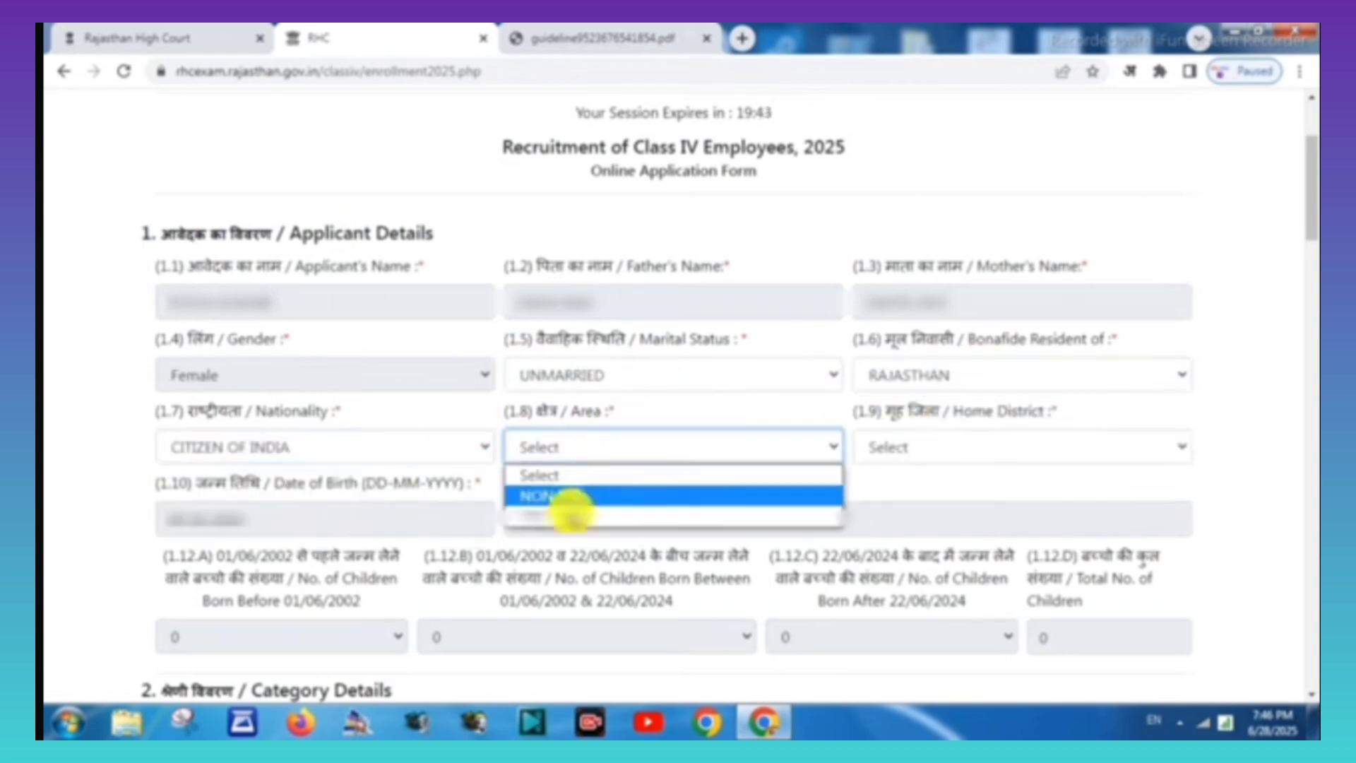
left_click(563, 496)
Set the home district to PALI and review the 1.12 child-count cutoff dates before the children field
left_click(927, 456)
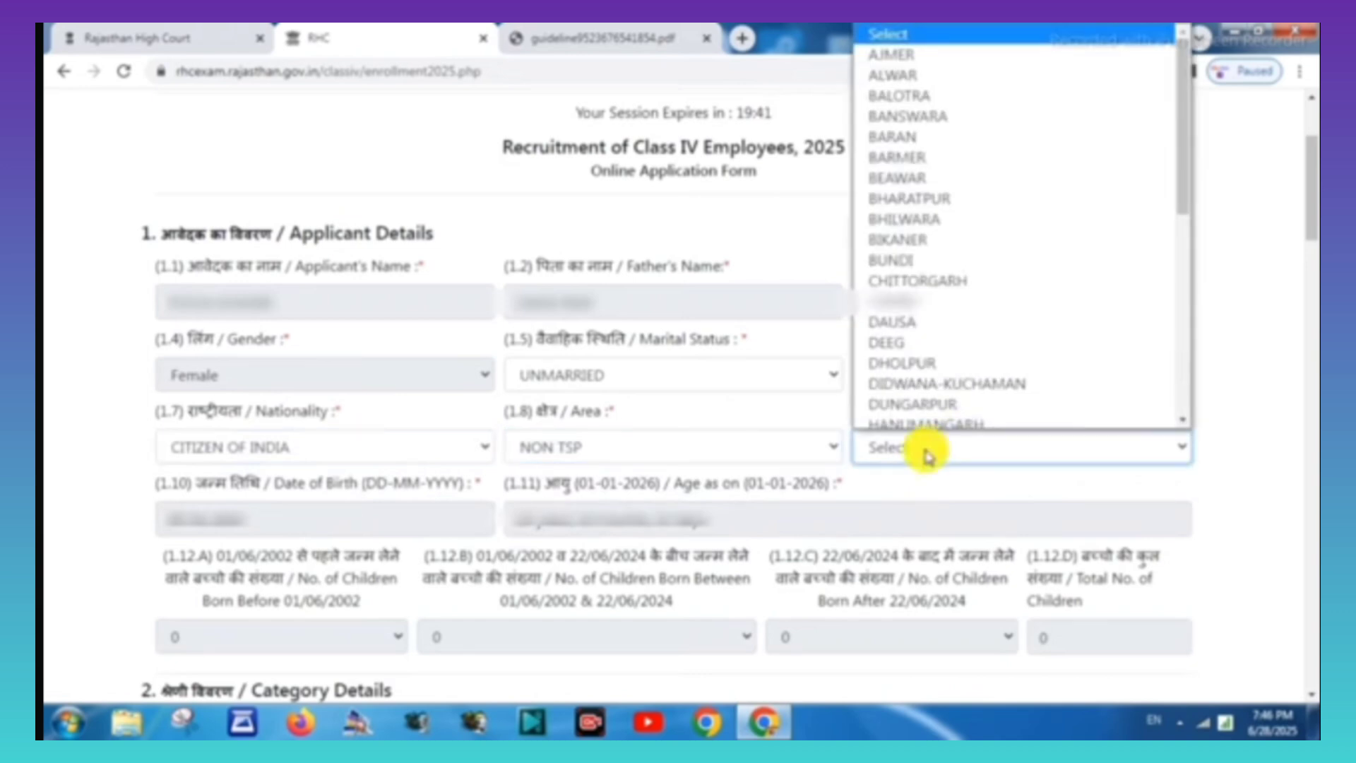
key("p")
key("Return")
left_click(920, 469)
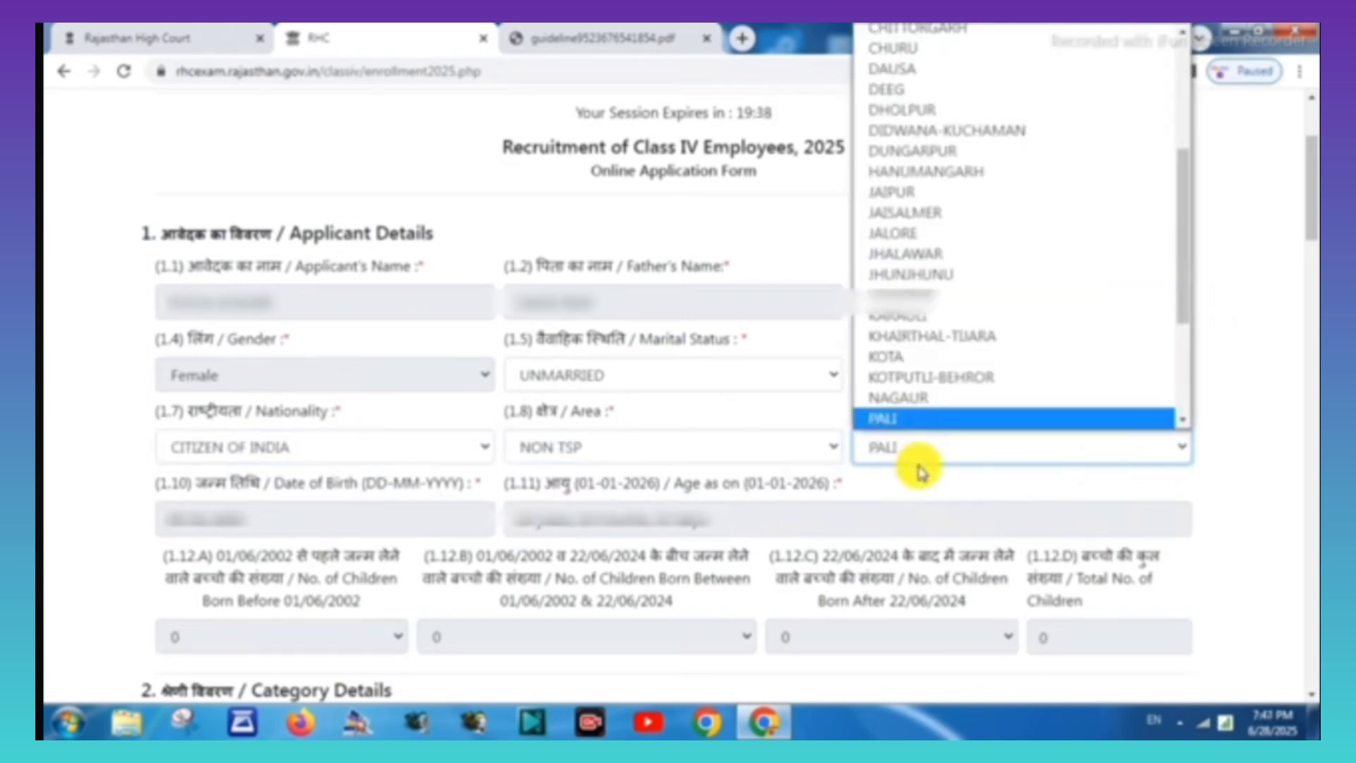
left_click(920, 472)
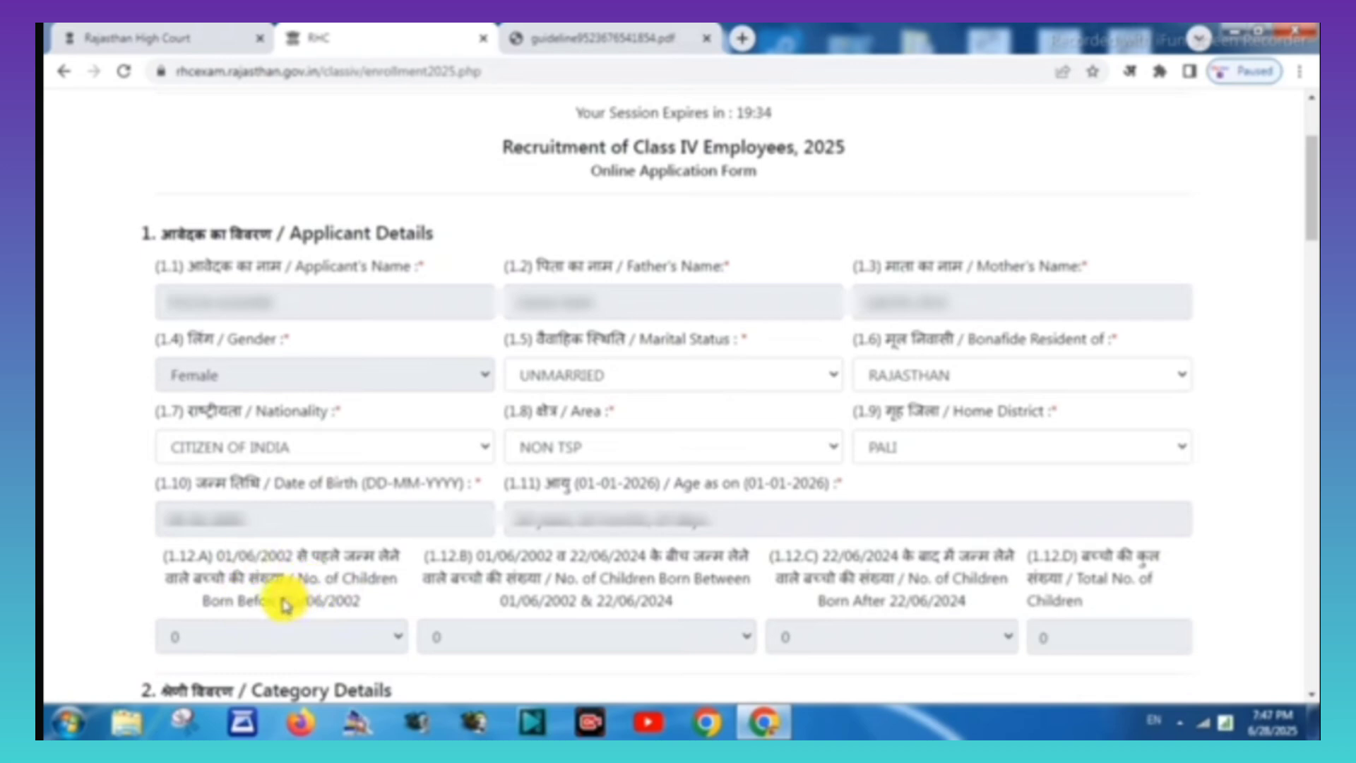
left_click_drag(288, 604, 342, 638)
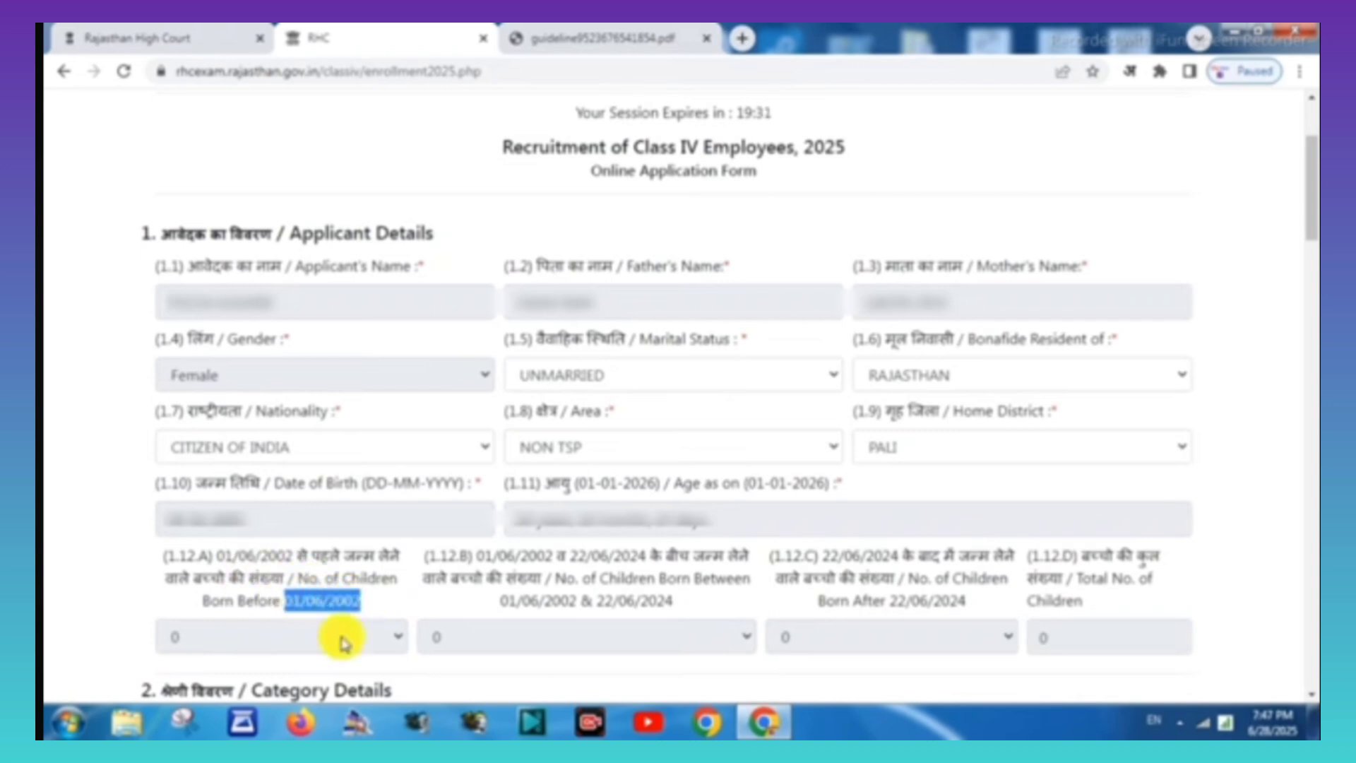
left_click(514, 611)
left_click_drag(513, 611, 675, 616)
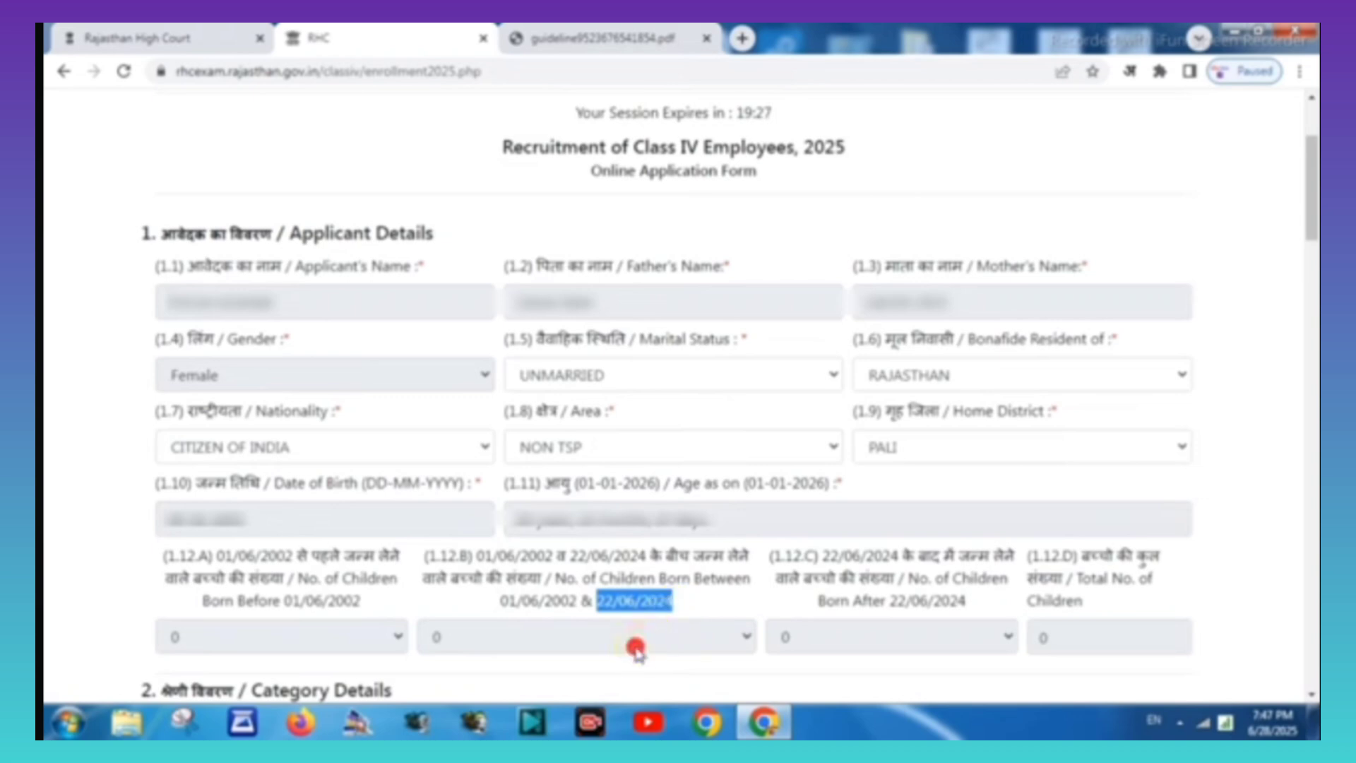
left_click_drag(891, 602, 967, 622)
left_click(1095, 638)
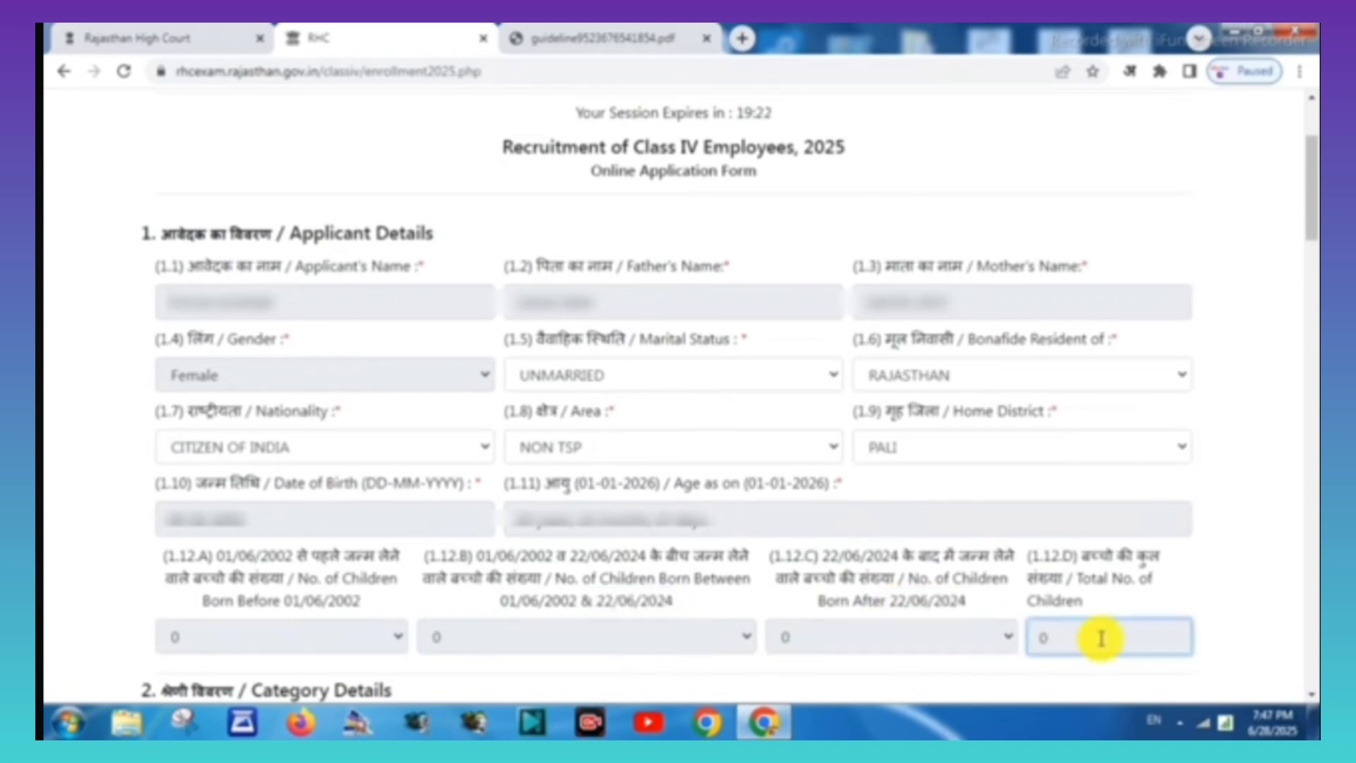
Set the category to Scheduled Caste with its certificate number and date 17-10-2023
scroll(1100, 638, "down", 8)
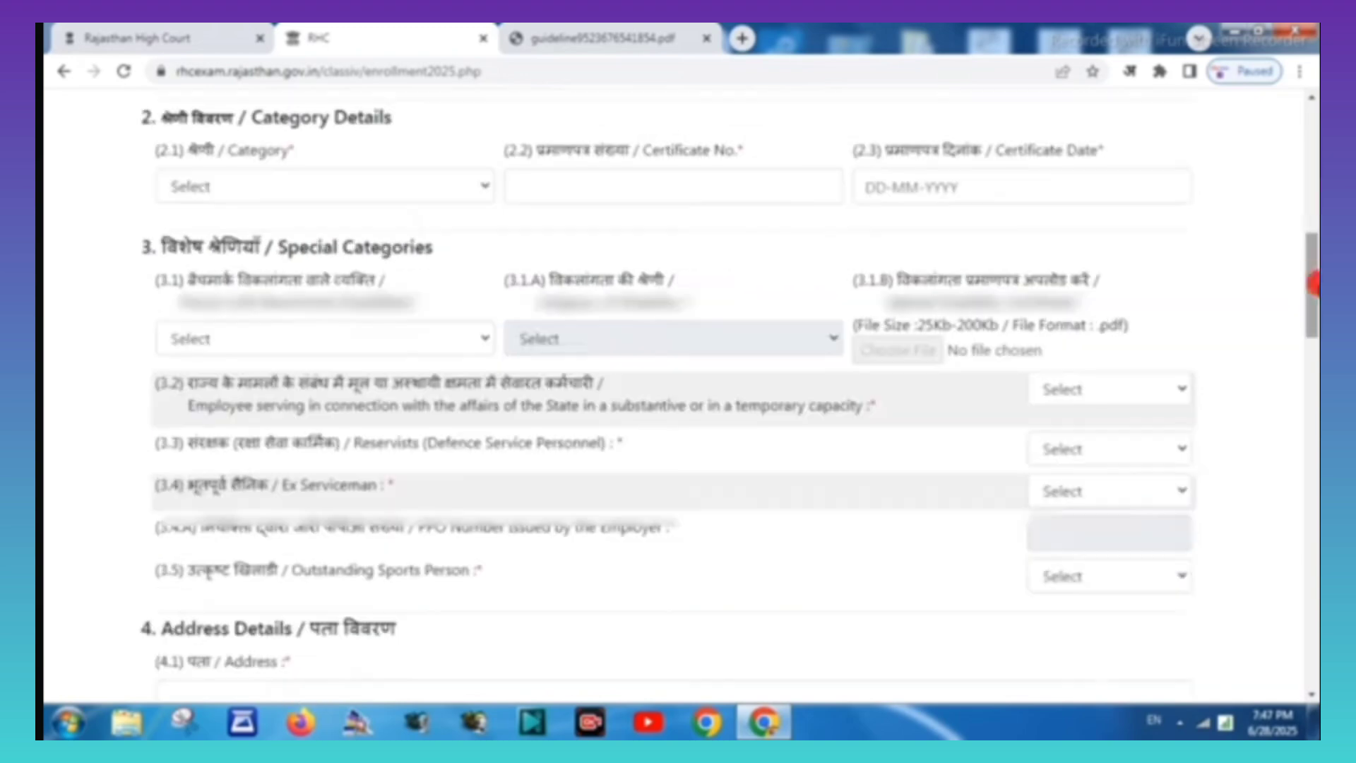
left_click(275, 187)
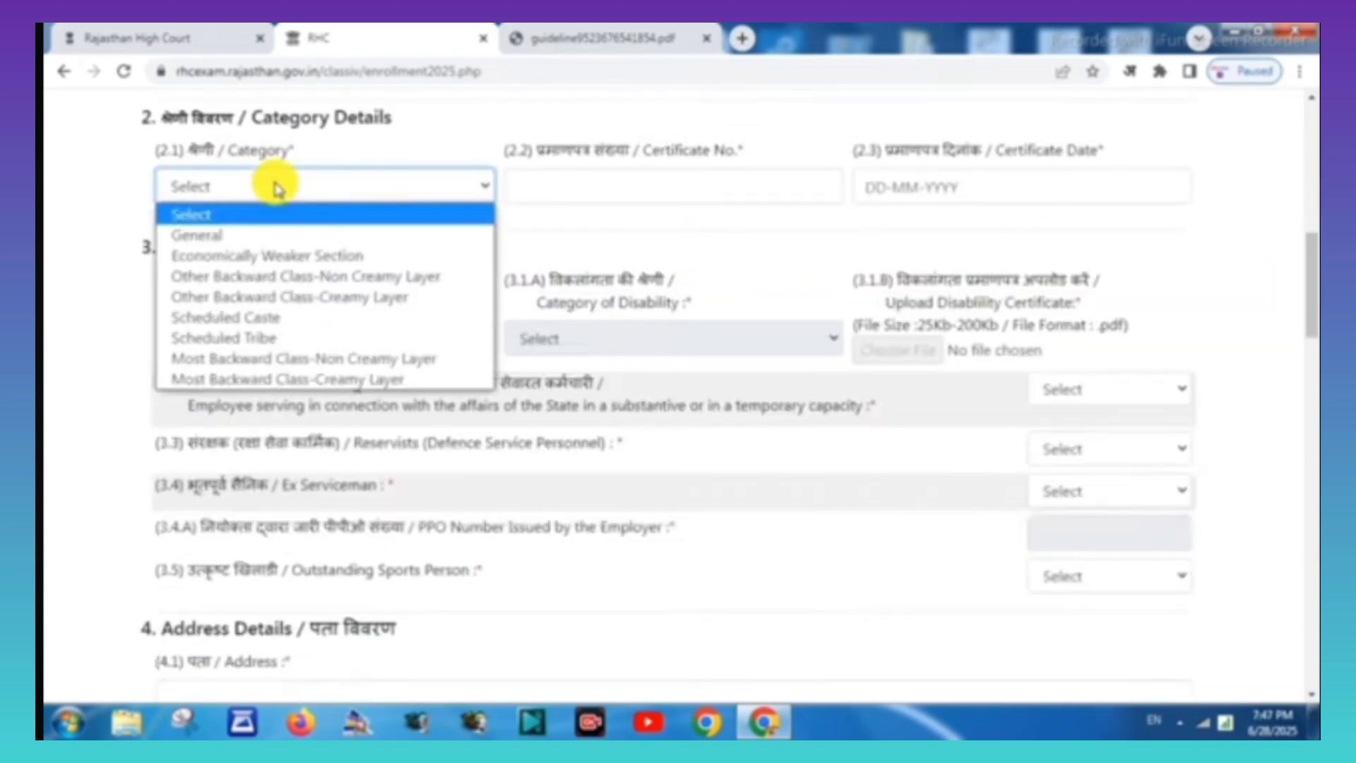
left_click(274, 317)
left_click(618, 188)
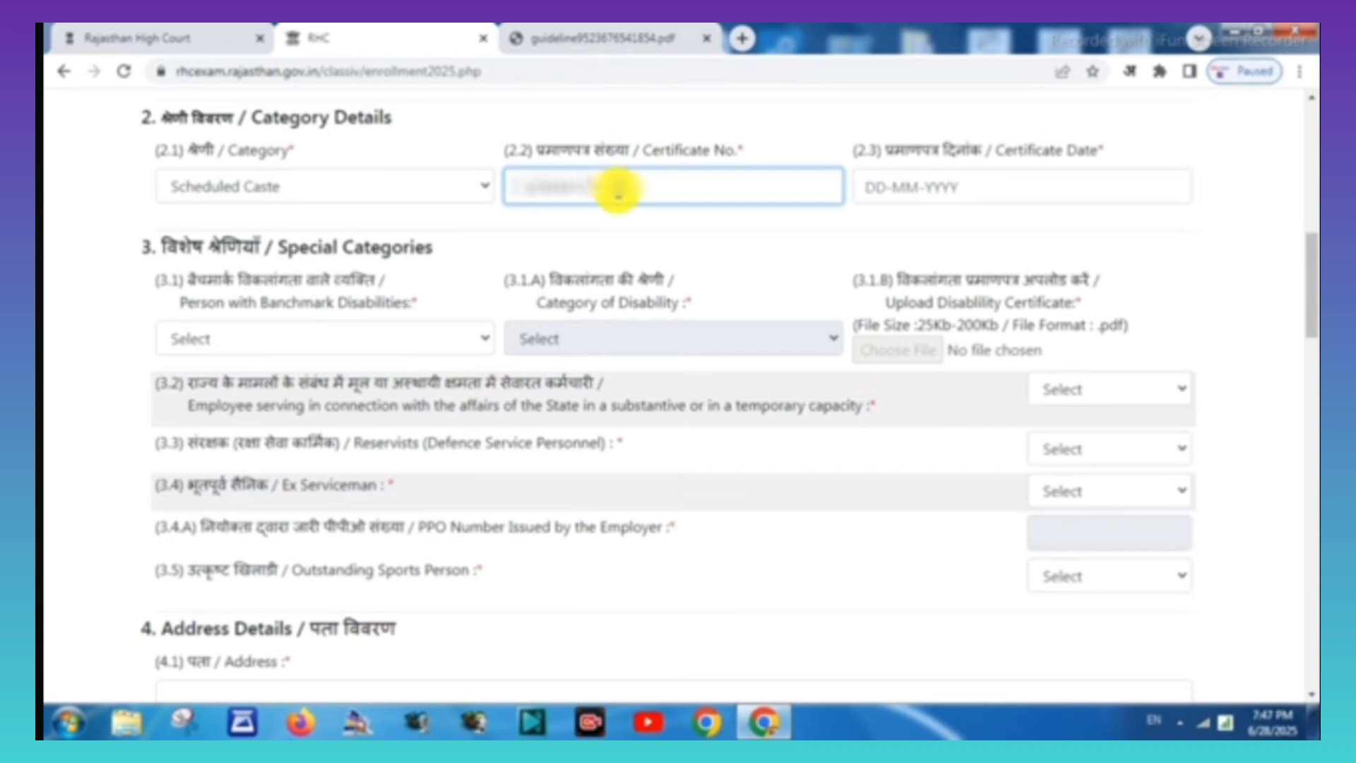
left_click(870, 192)
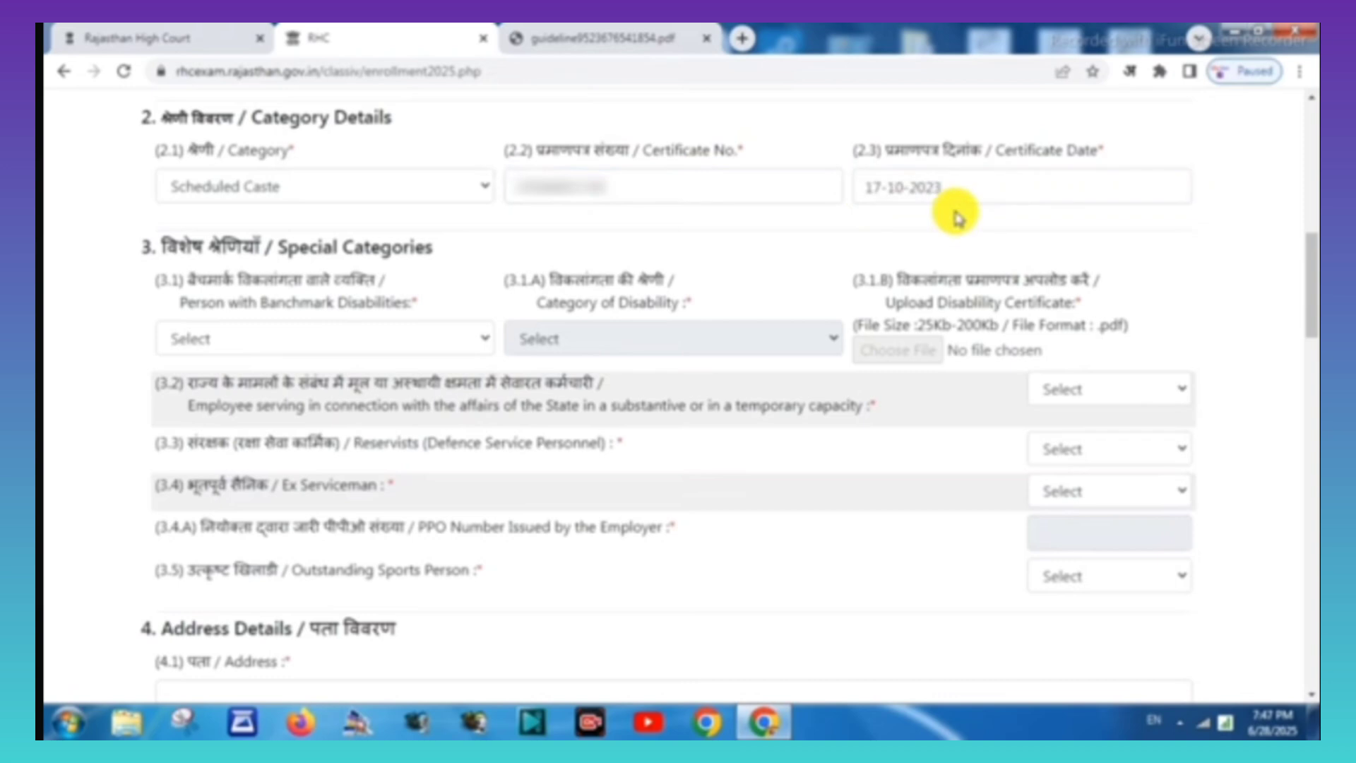
Answer NO to the Benchmark Disability question
left_click(291, 340)
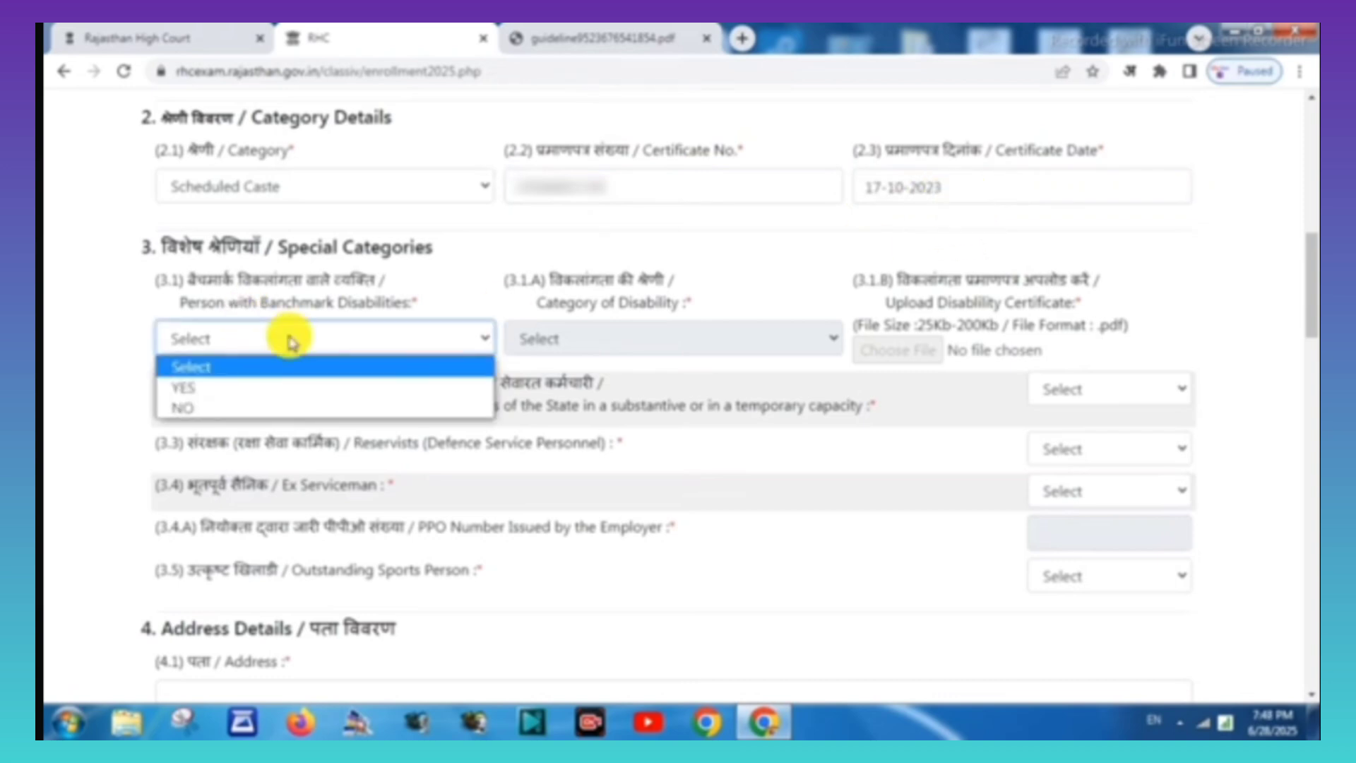
left_click(267, 387)
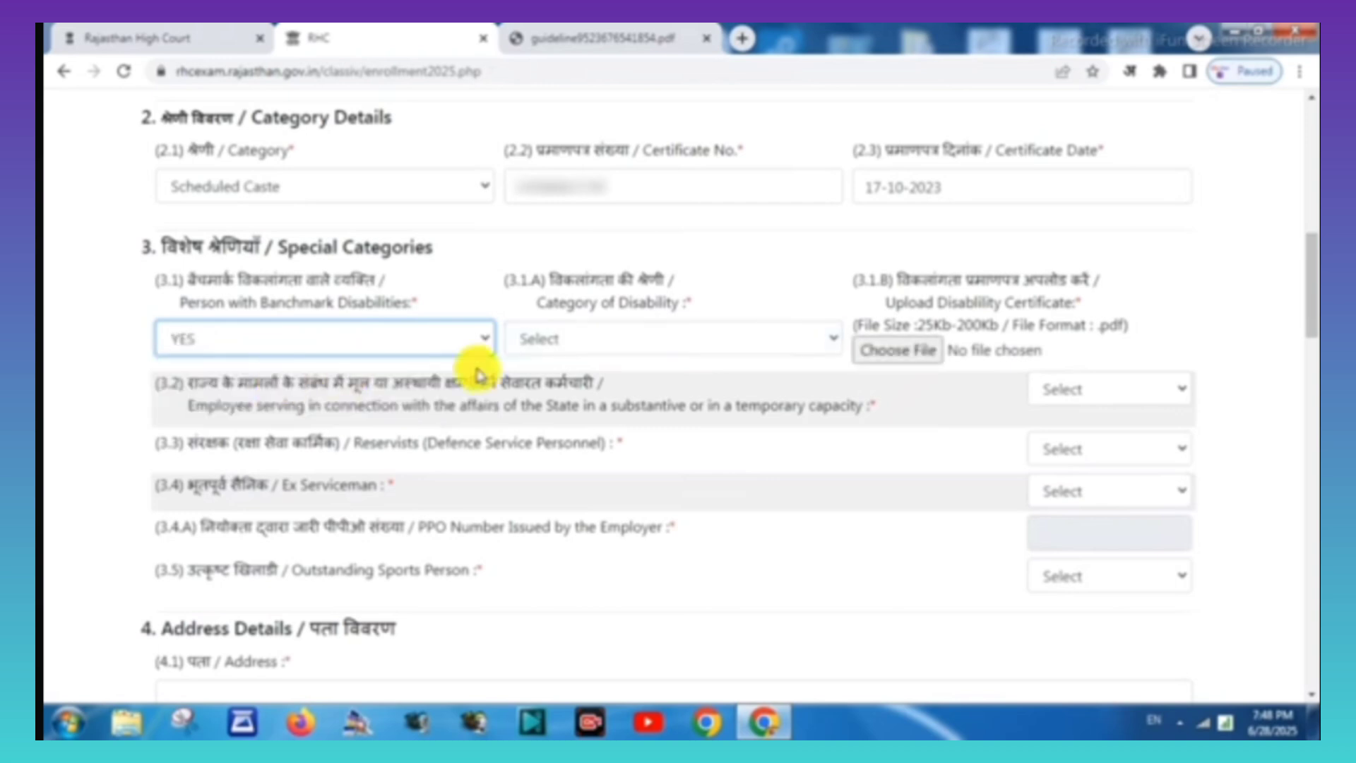
left_click(636, 348)
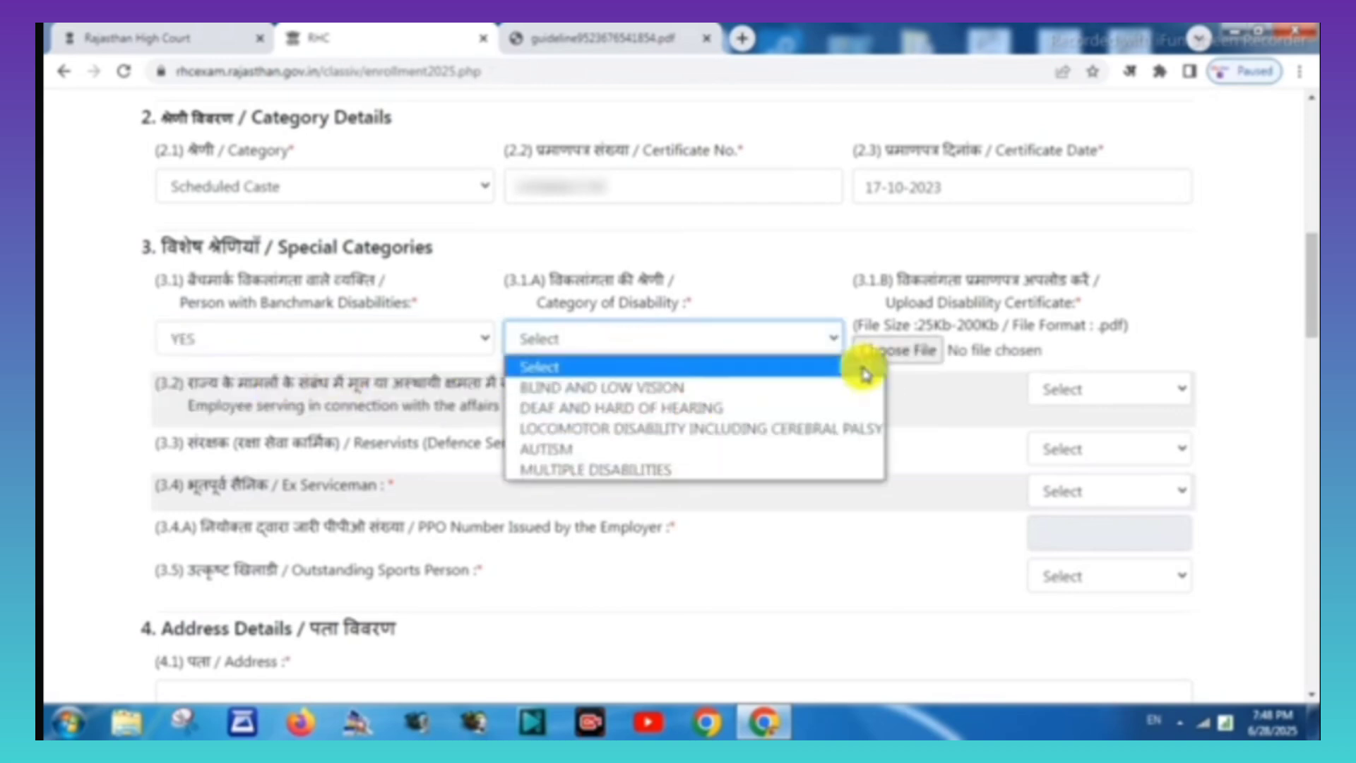
left_click(339, 342)
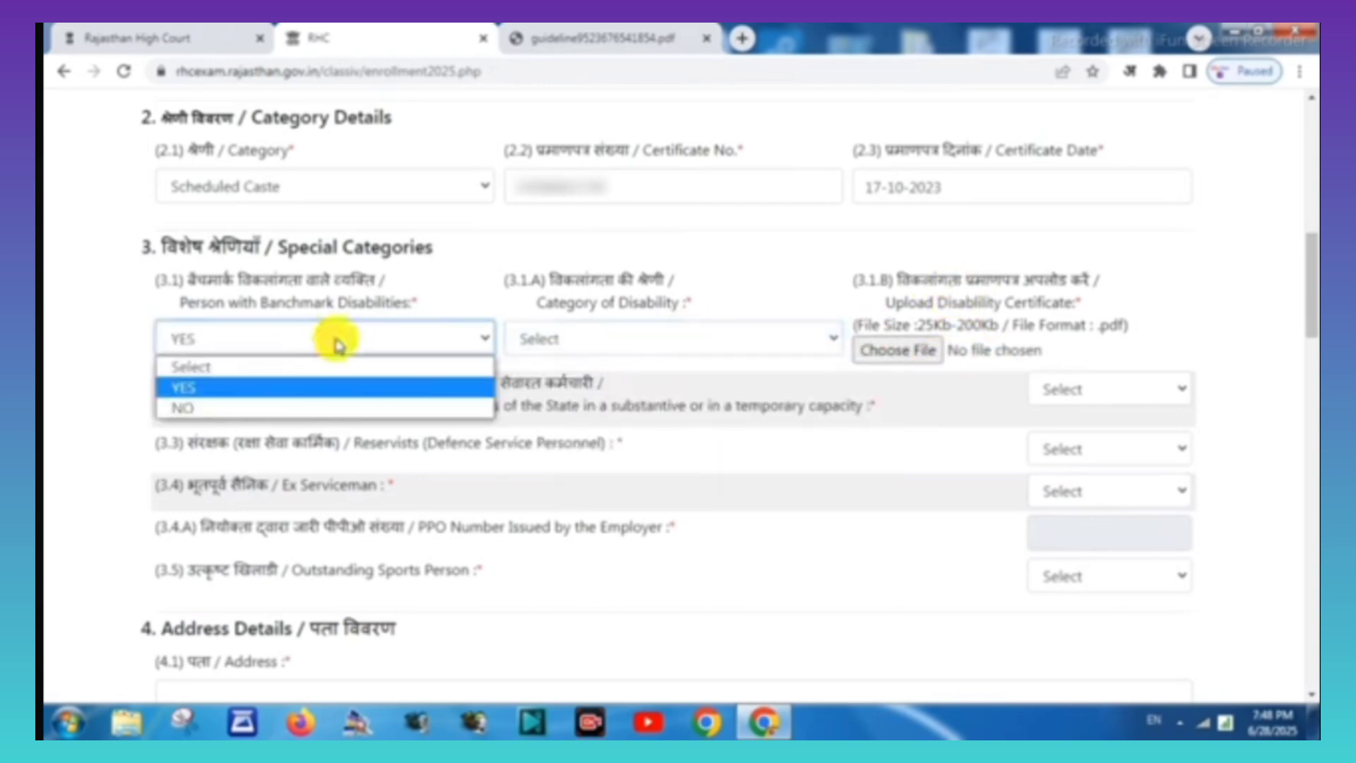
left_click(302, 404)
left_click(662, 374)
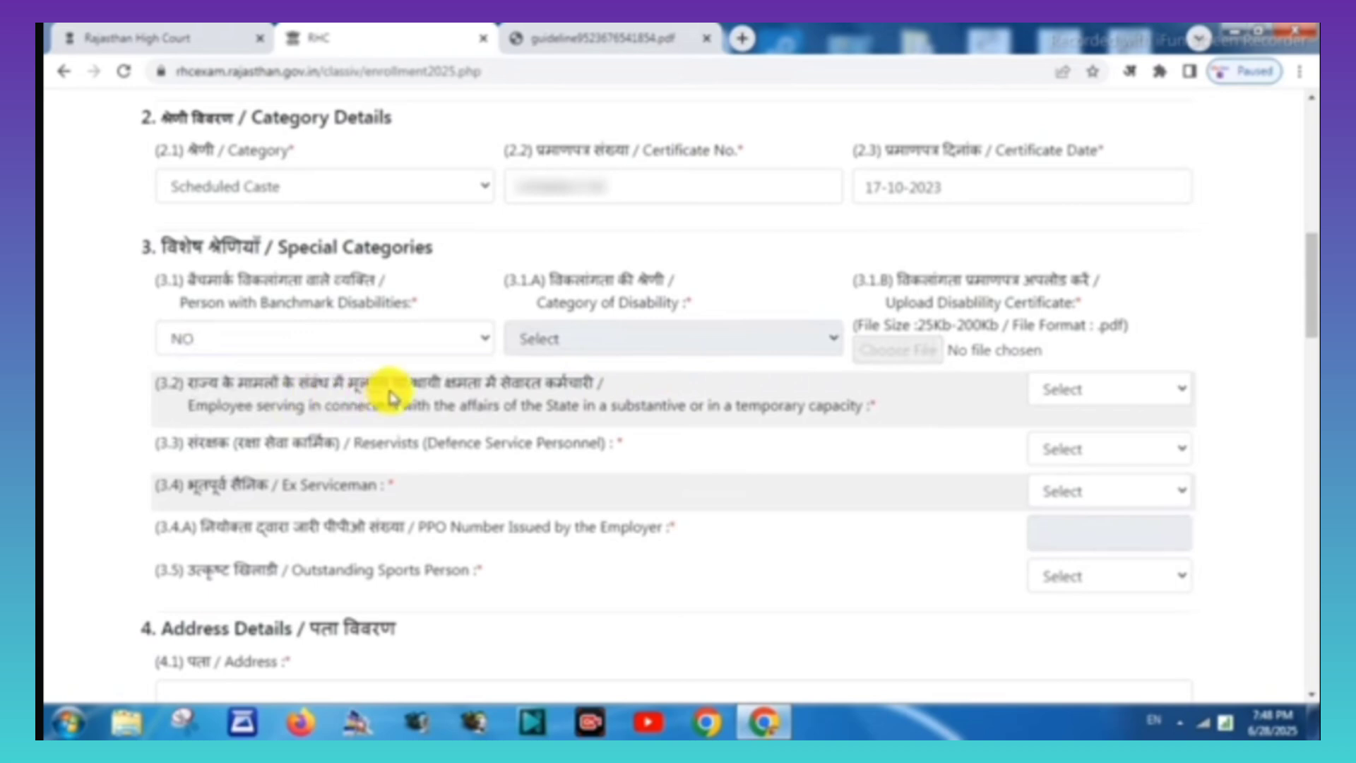
Answer NO for state employee, reservist, ex-serviceman and outstanding sports person
left_click(1083, 388)
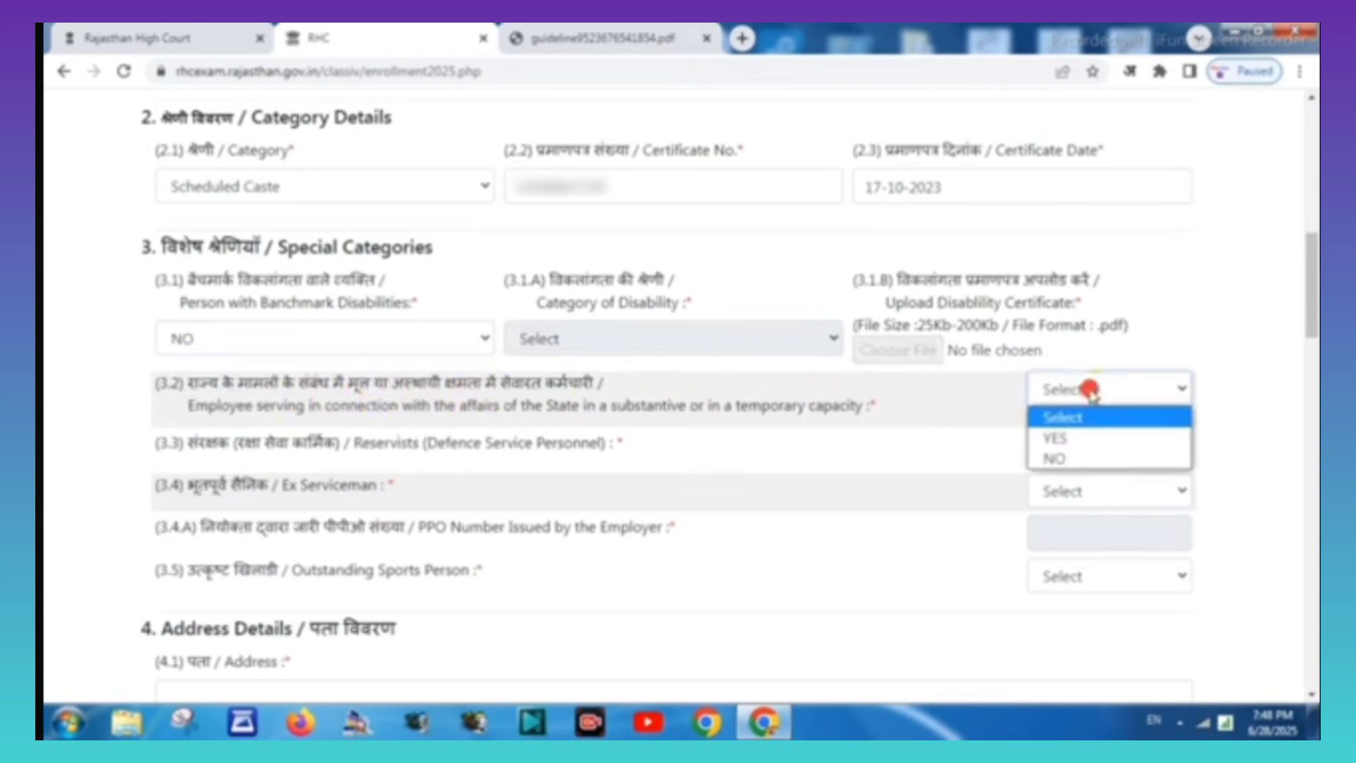
left_click(1060, 457)
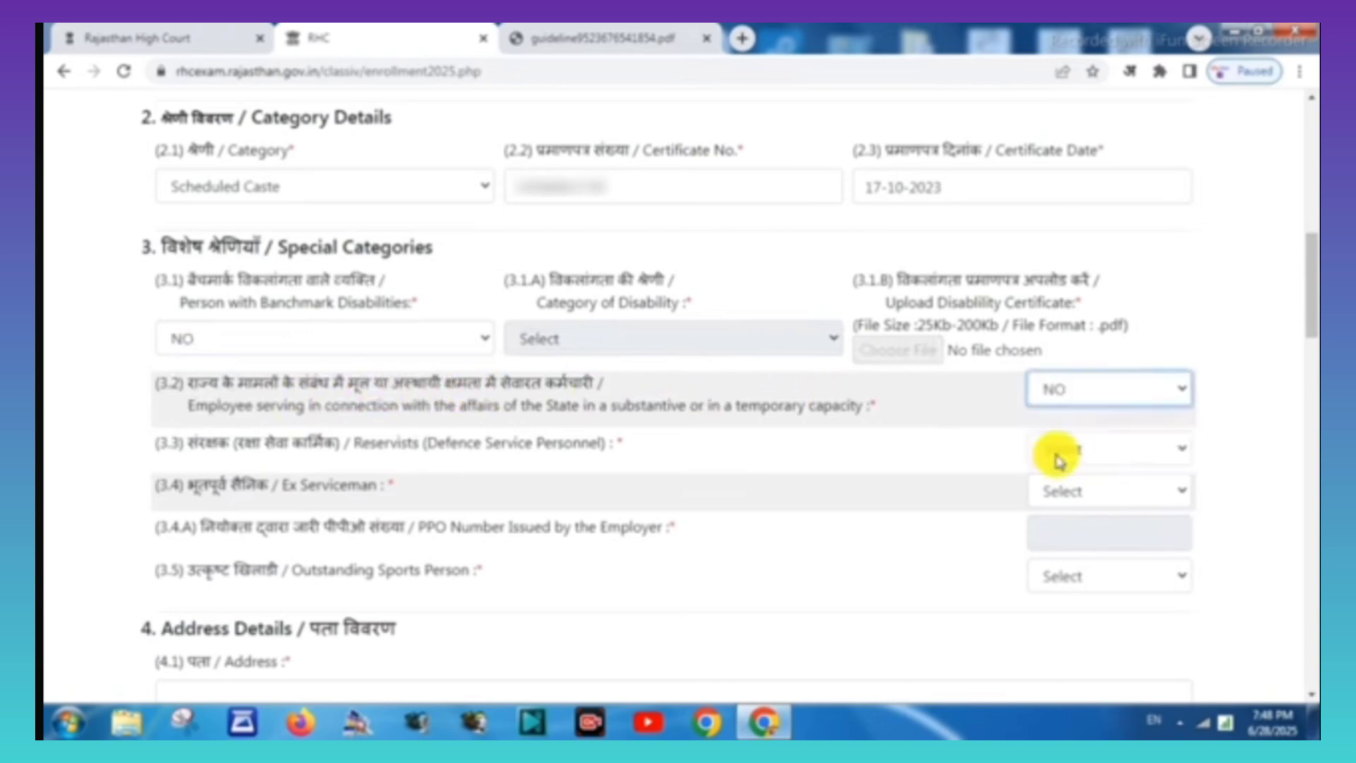
left_click(1110, 451)
left_click(1066, 528)
left_click(1113, 492)
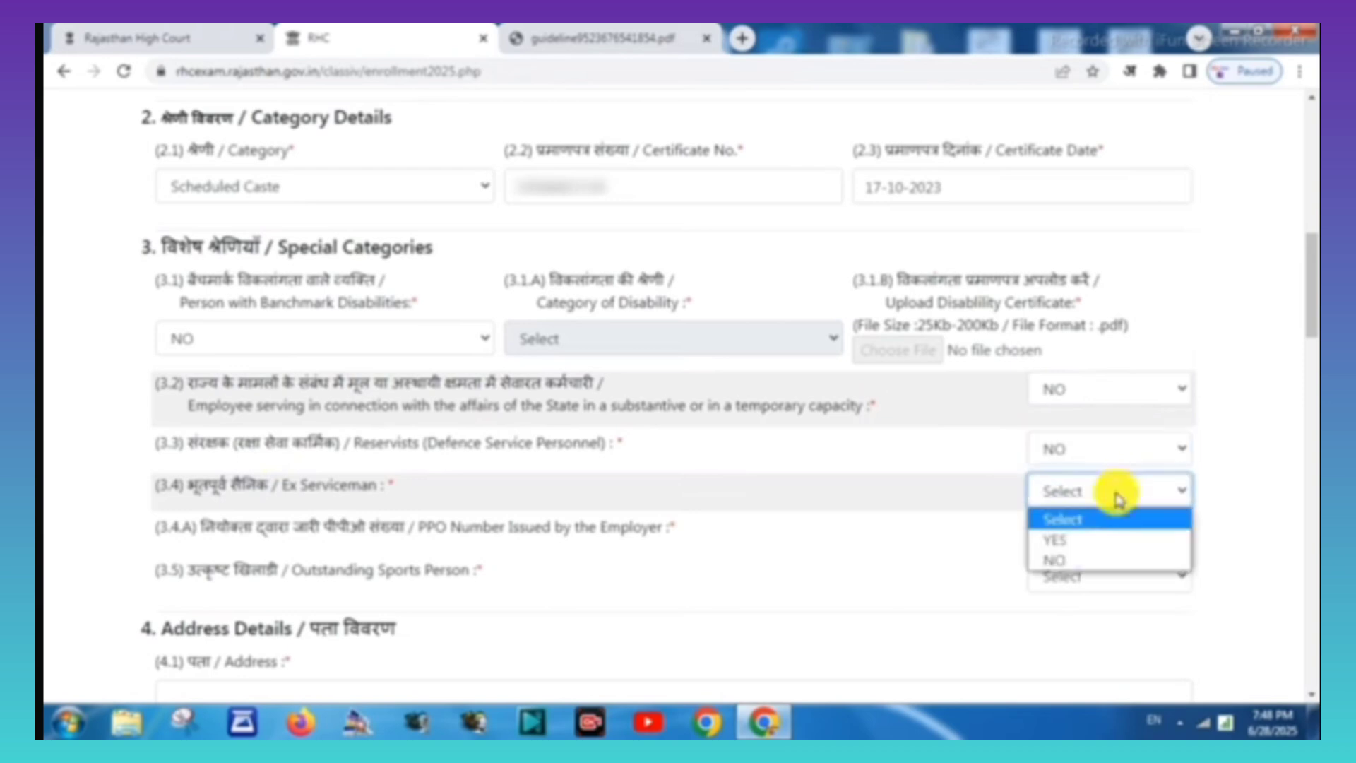
left_click(1053, 563)
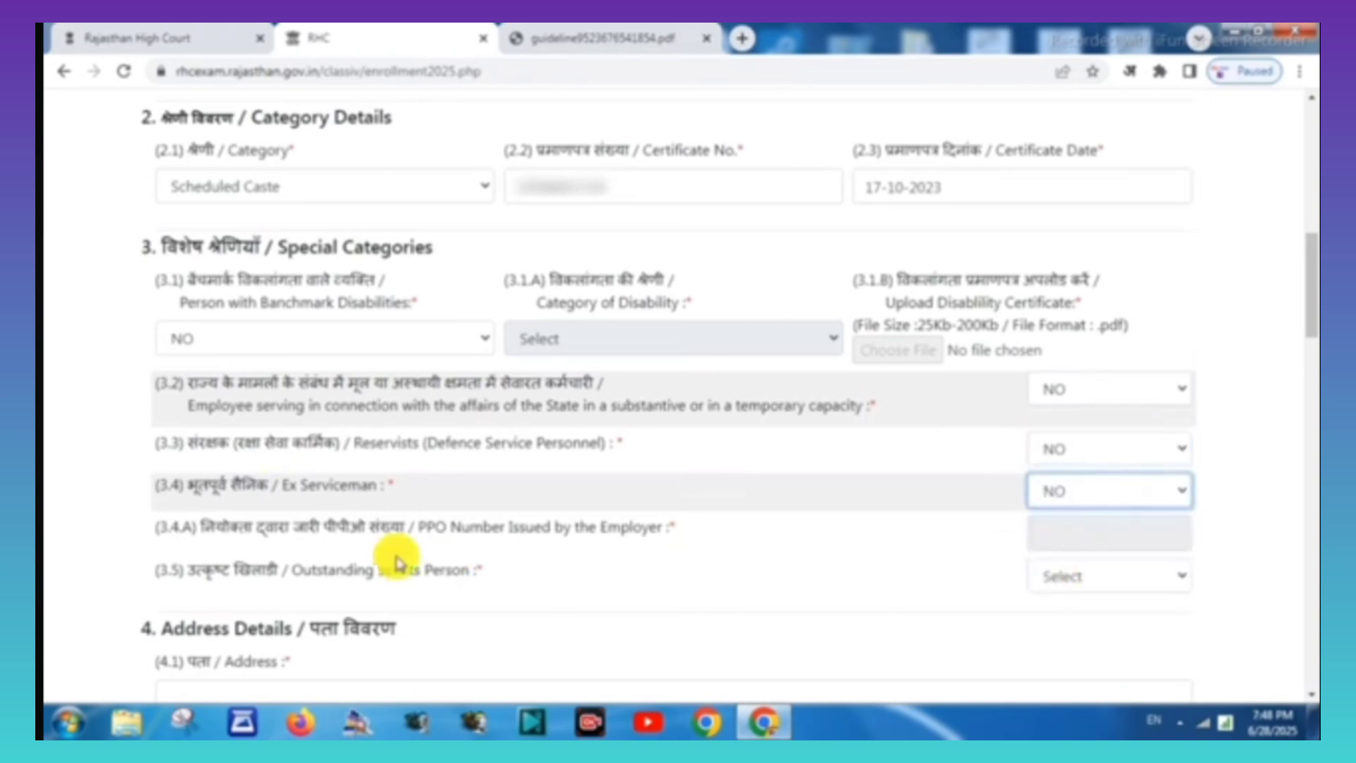
left_click(1124, 580)
left_click(1053, 643)
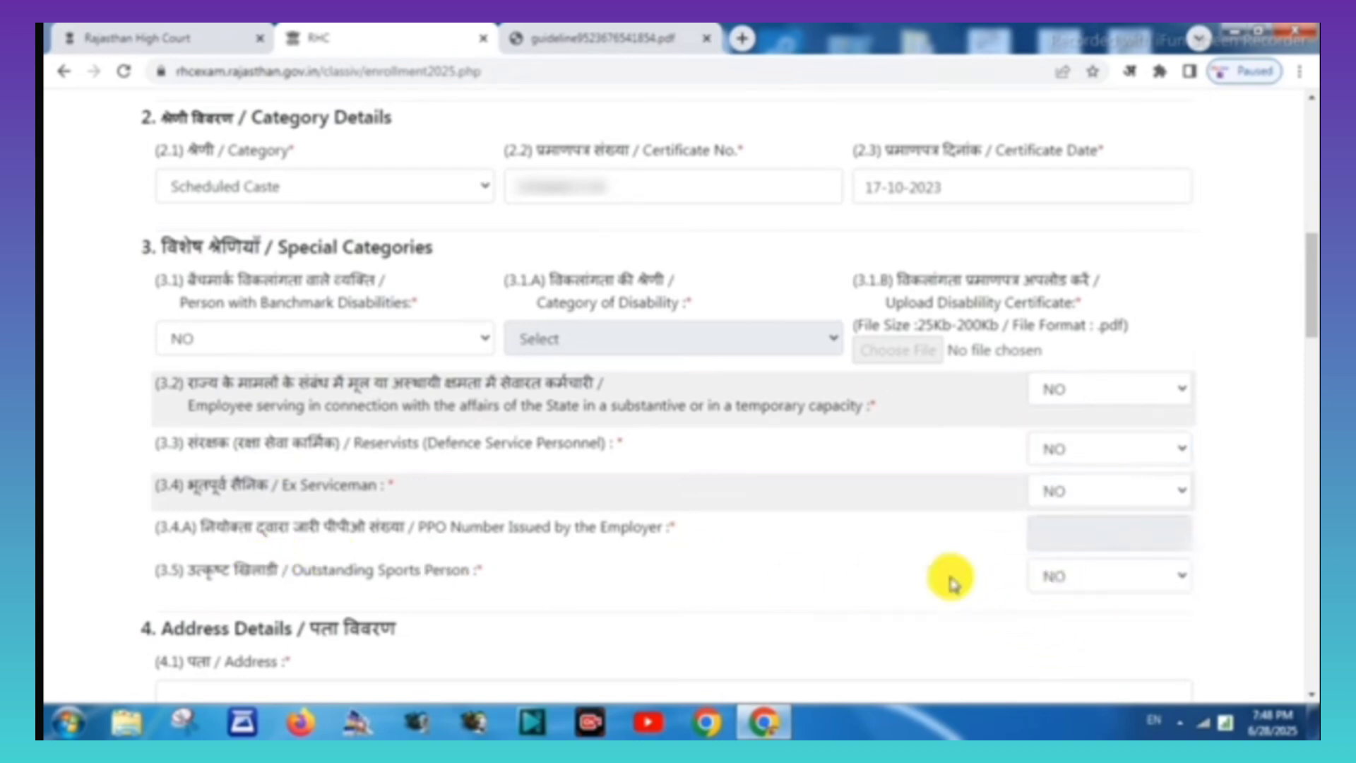
Fill in the postal address, city or village, district and pincode
scroll(1074, 551, "down", 7)
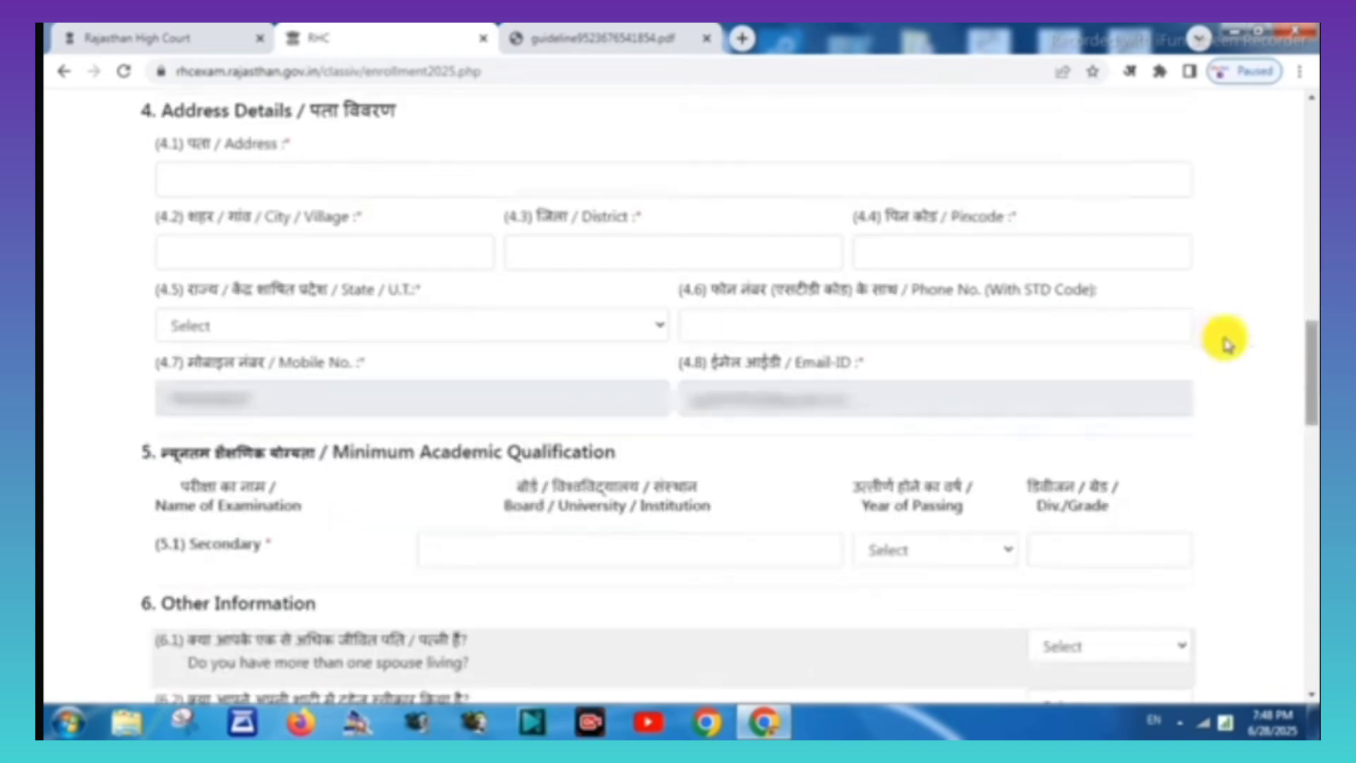
left_click(239, 178)
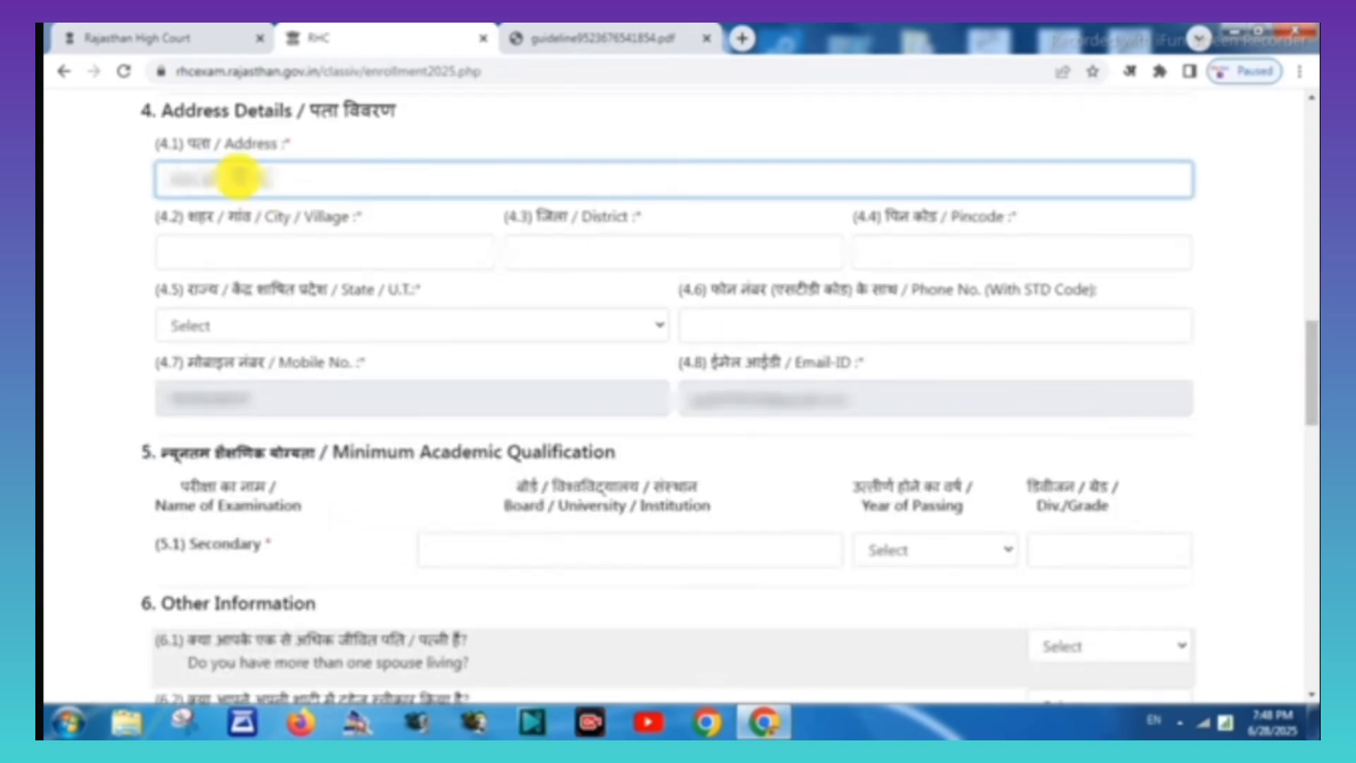
left_click(231, 256)
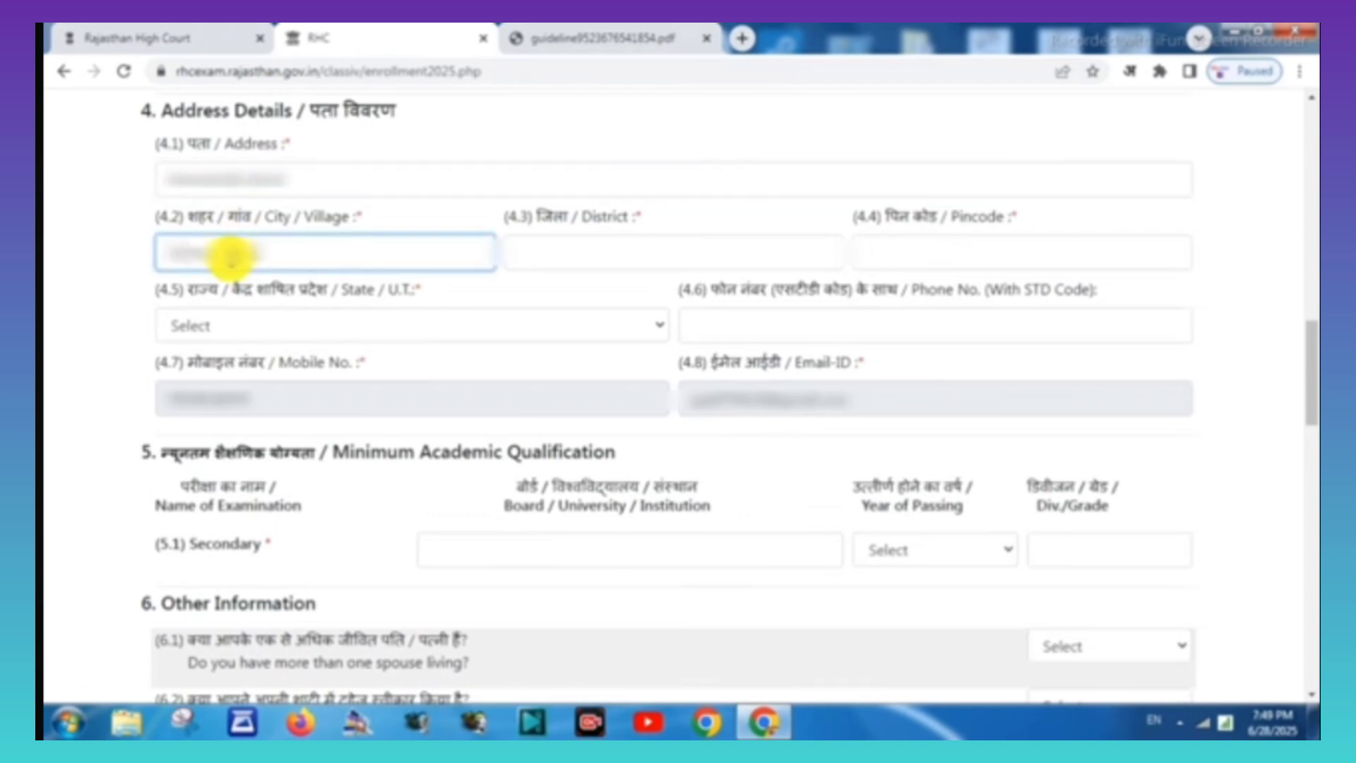
left_click(585, 250)
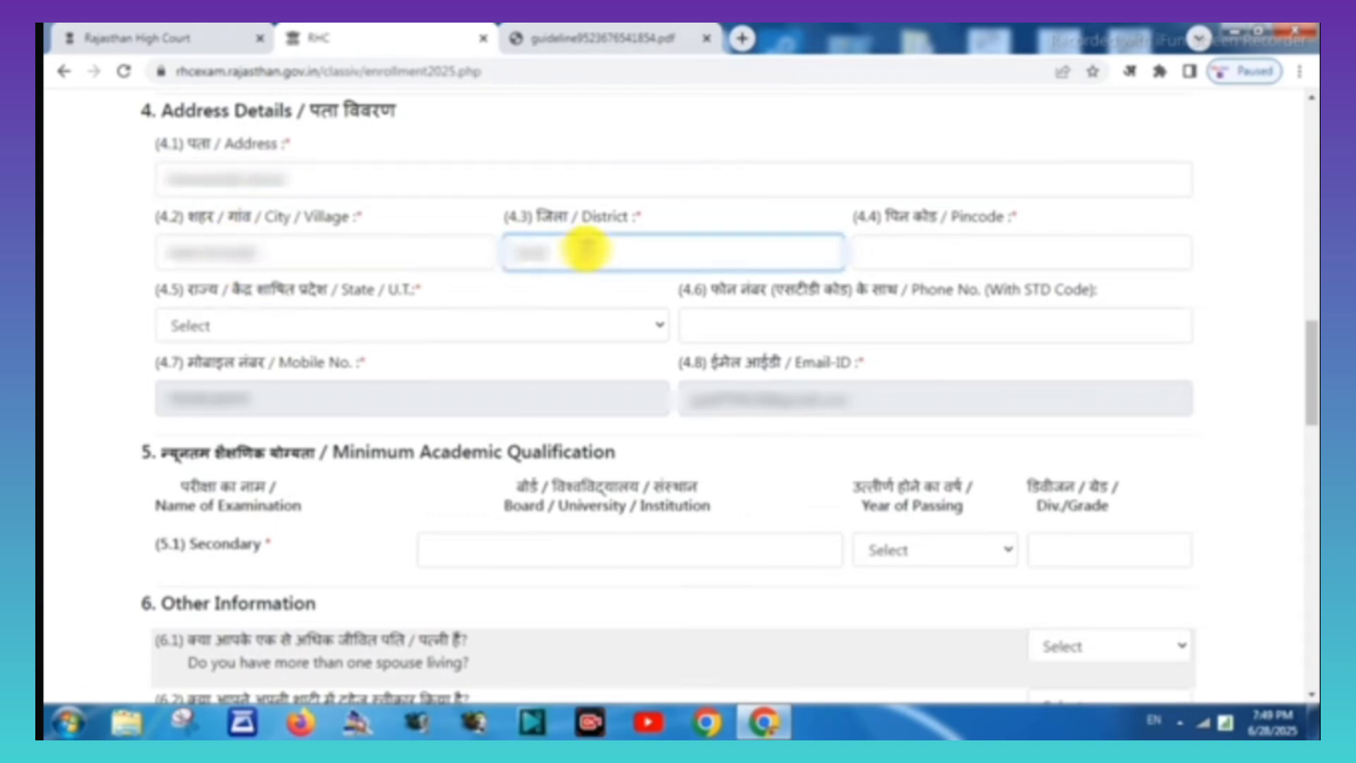
left_click(934, 260)
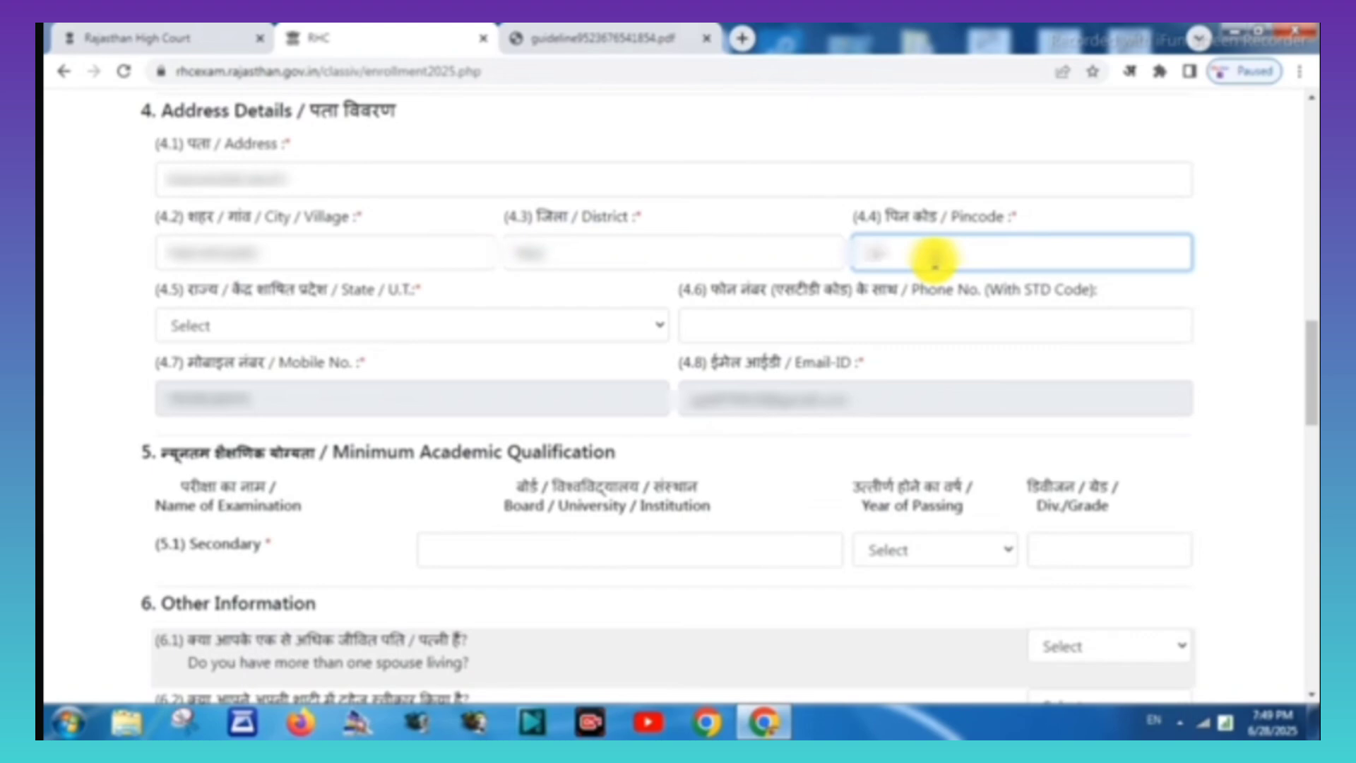
Set the state to RAJASTHAN, check the contact entries and begin the Secondary board name
left_click(578, 329)
left_click(579, 332)
left_click(742, 324)
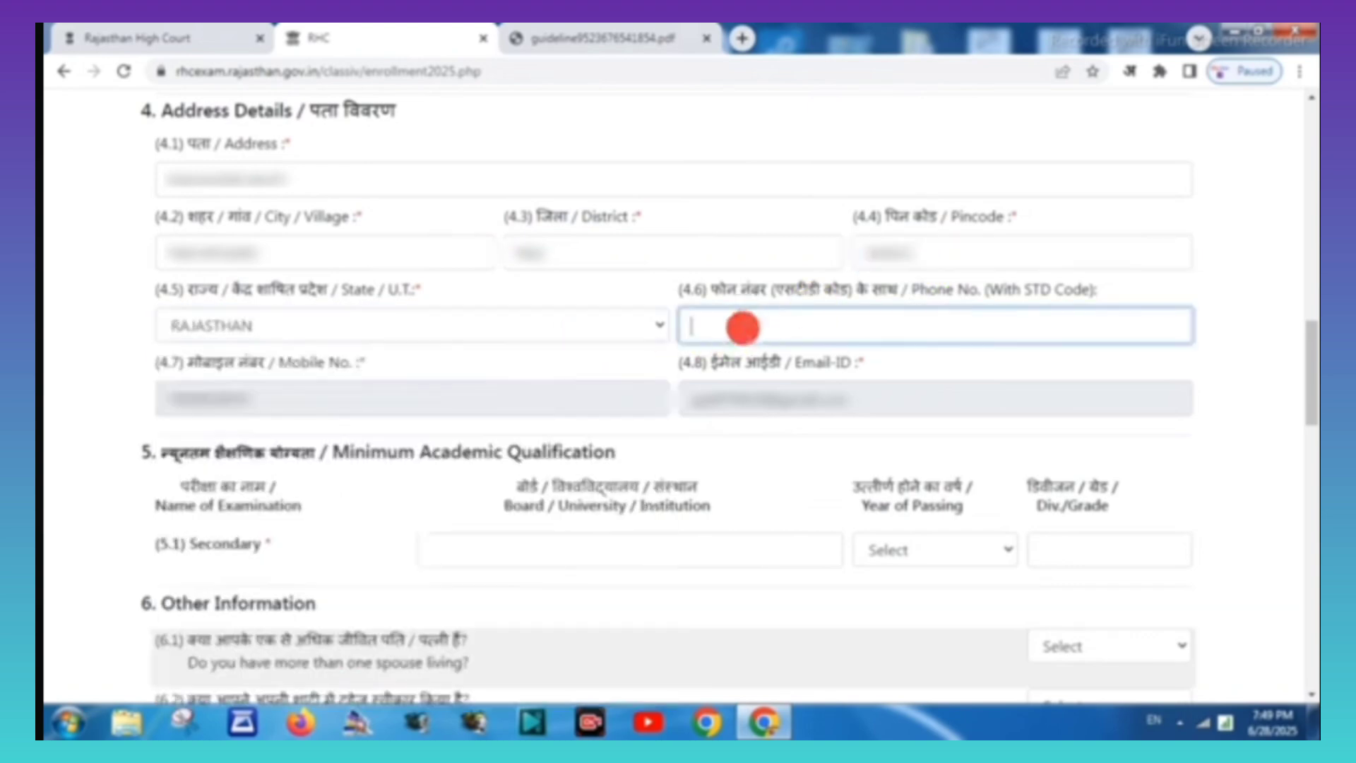
left_click(538, 394)
left_click(811, 396)
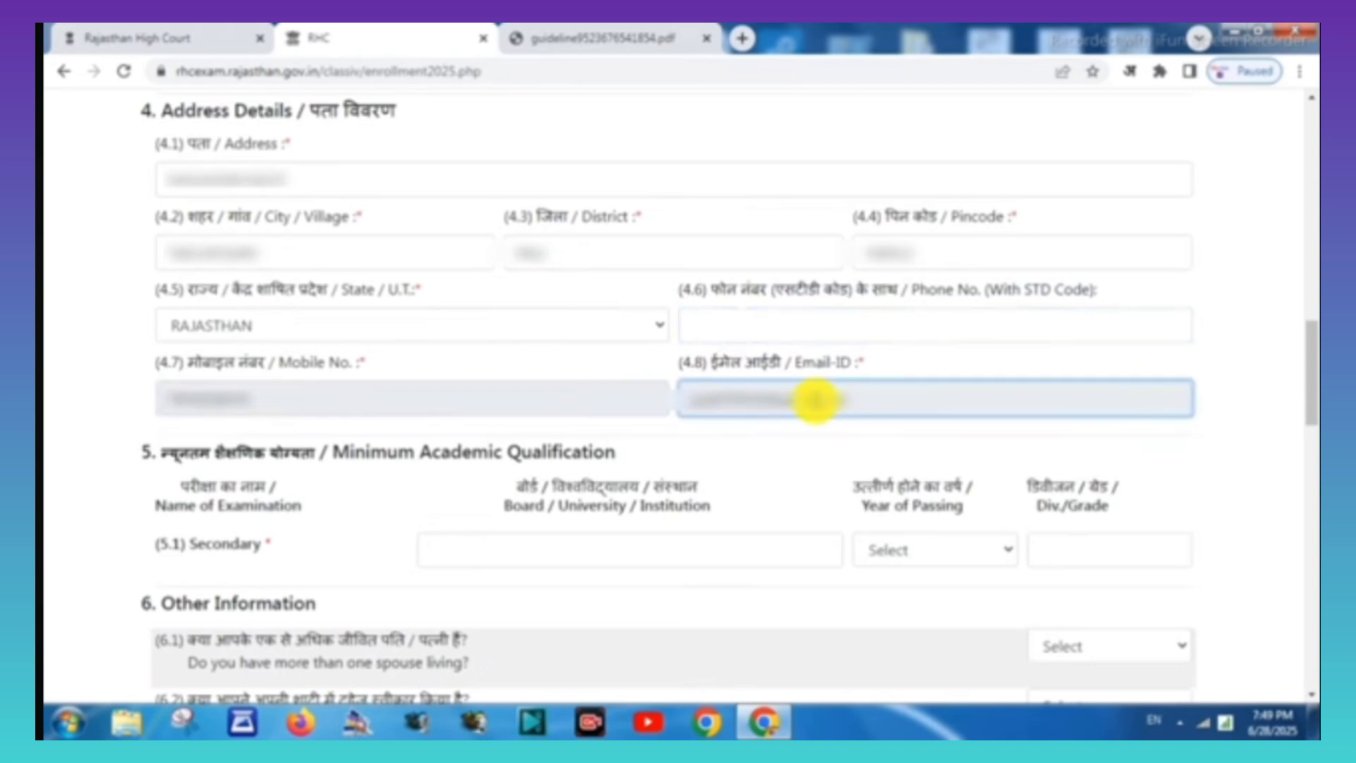
left_click(475, 543)
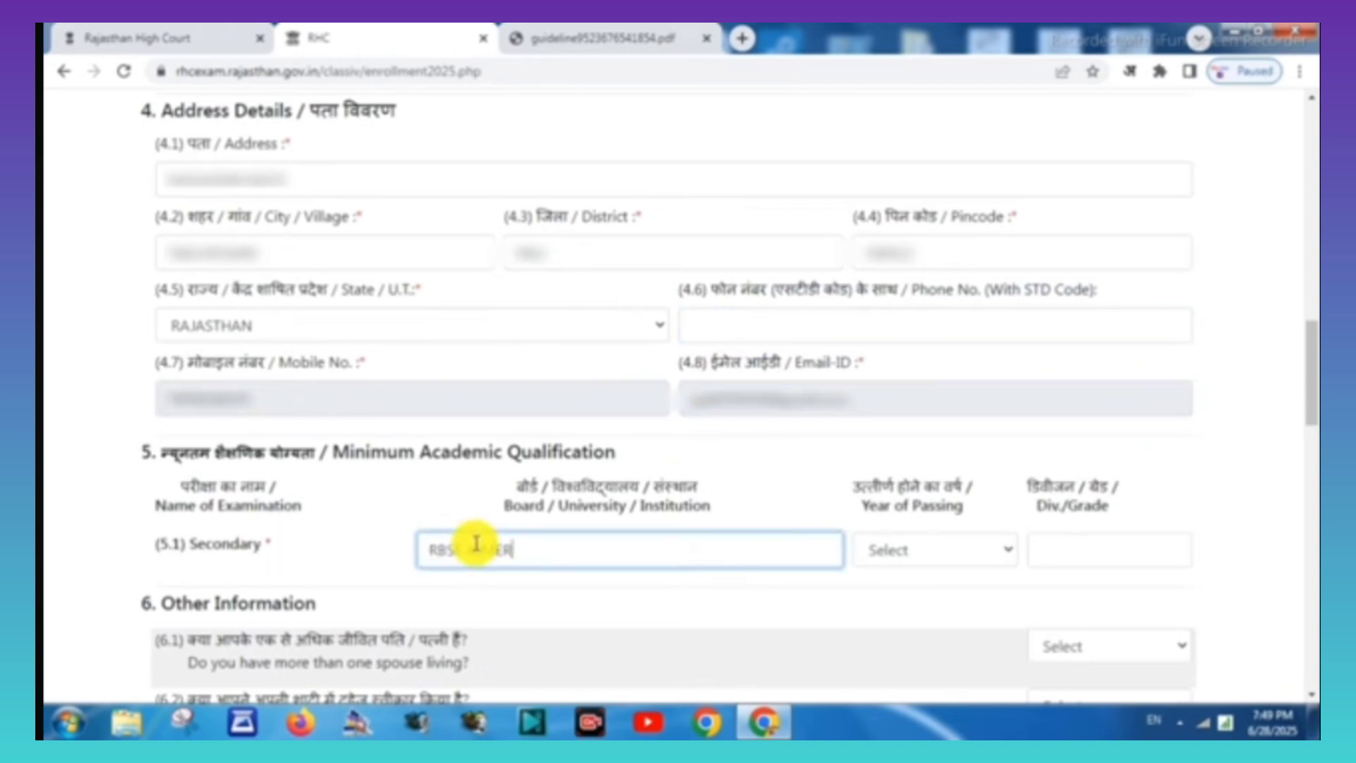
Set the Secondary row's Year of Passing to 2018 and its Div./Grade to first
left_click(978, 560)
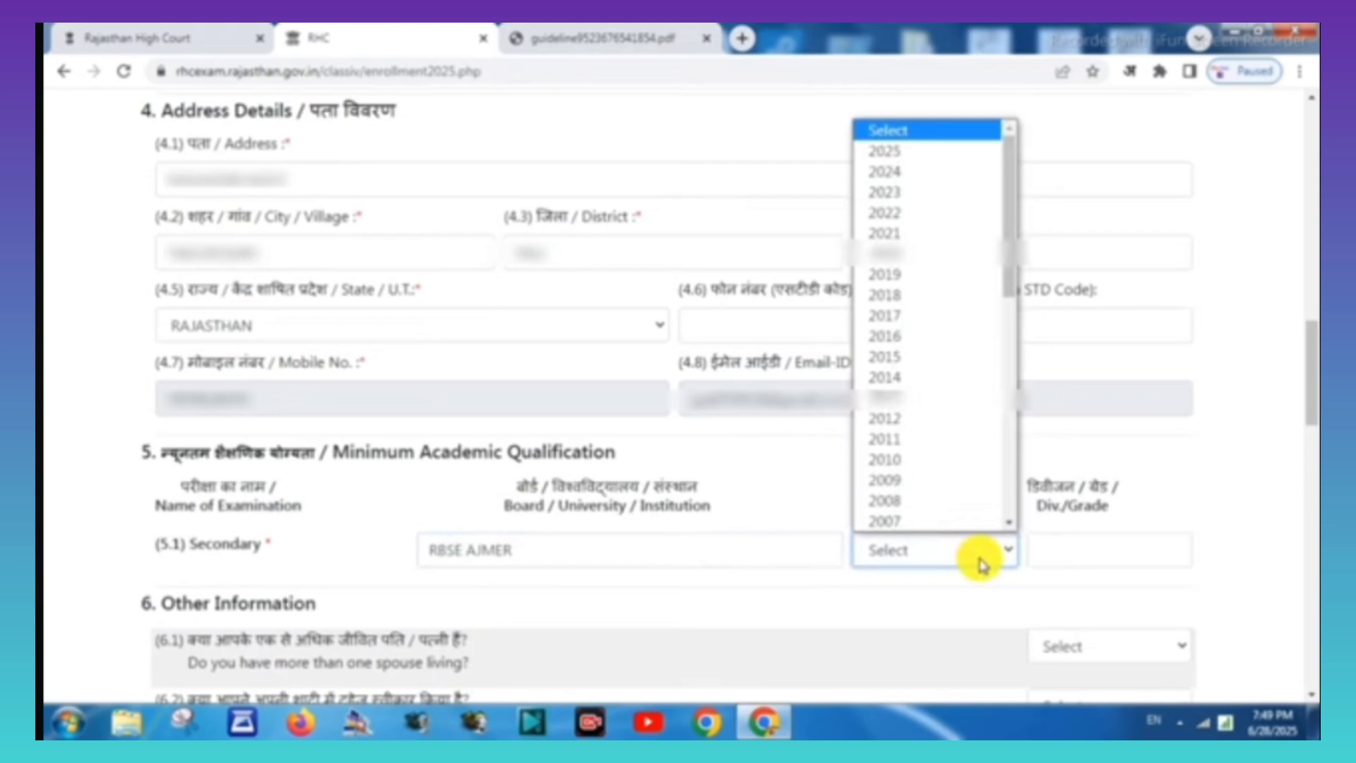
type("2018")
key("Return")
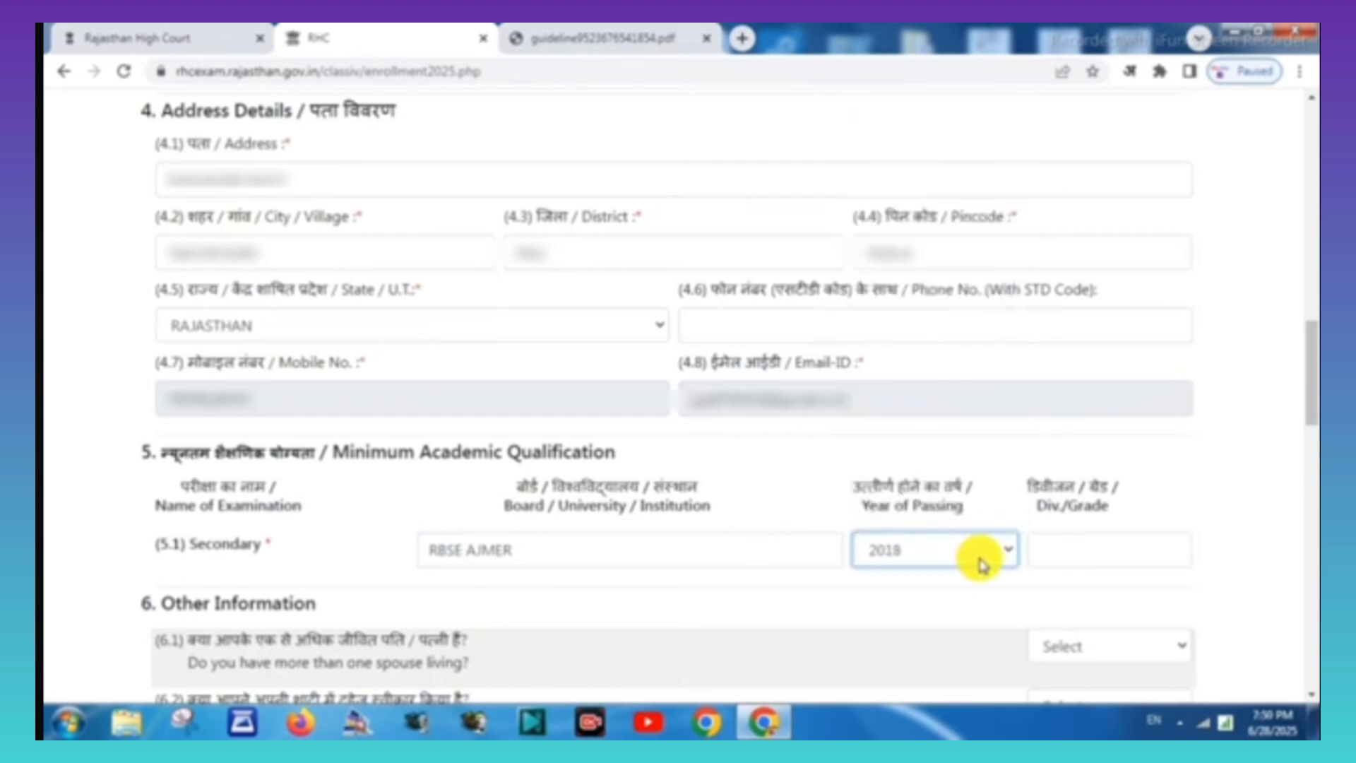
left_click(1061, 550)
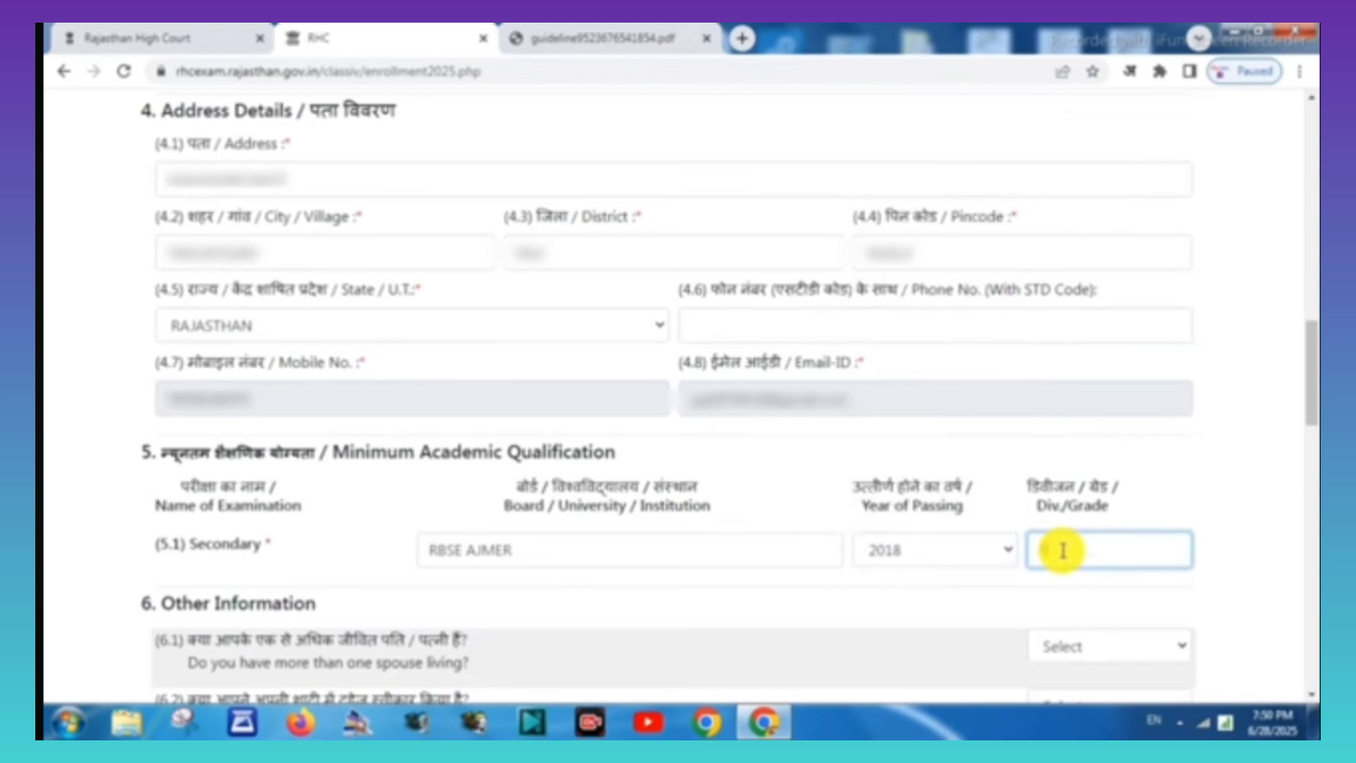
left_click(1065, 578)
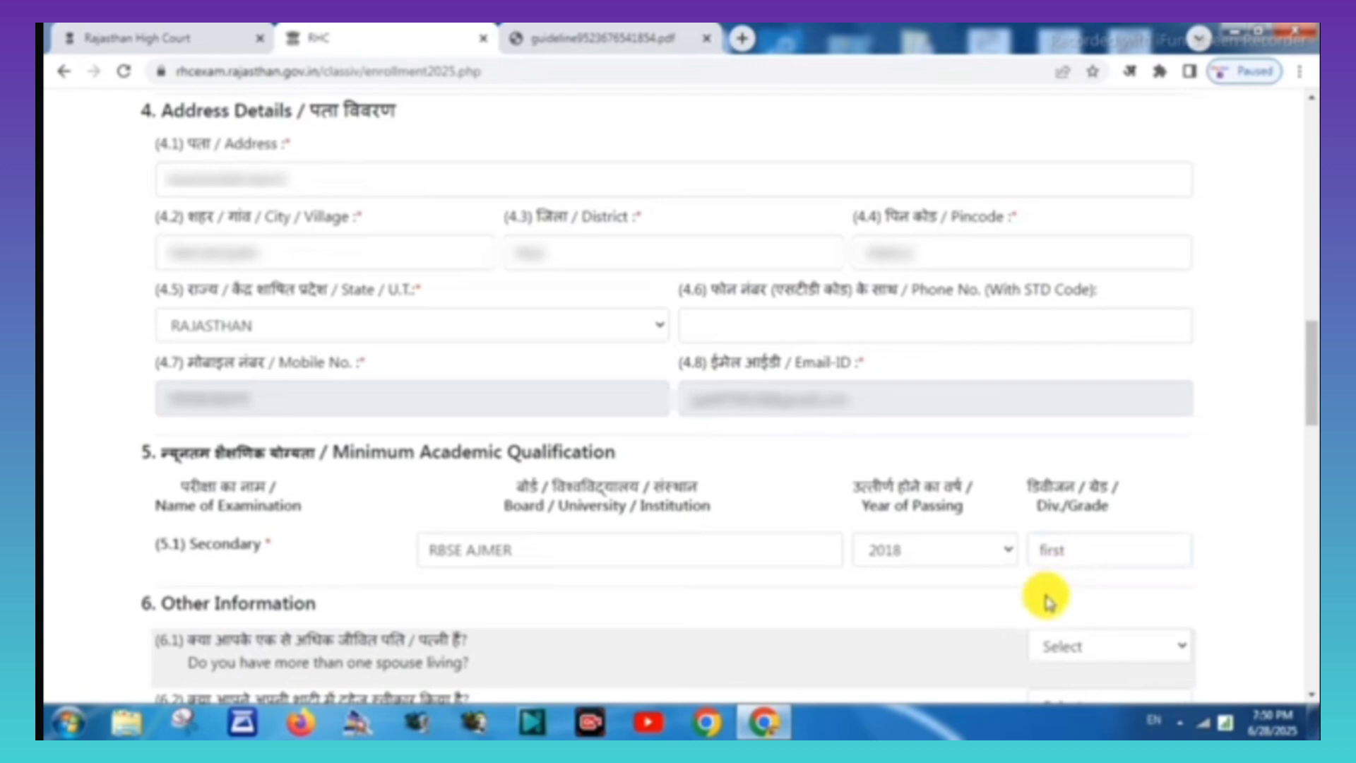
Answer NO to Other Information questions 6.1 through 6.7
left_click_drag(1307, 415, 1307, 463)
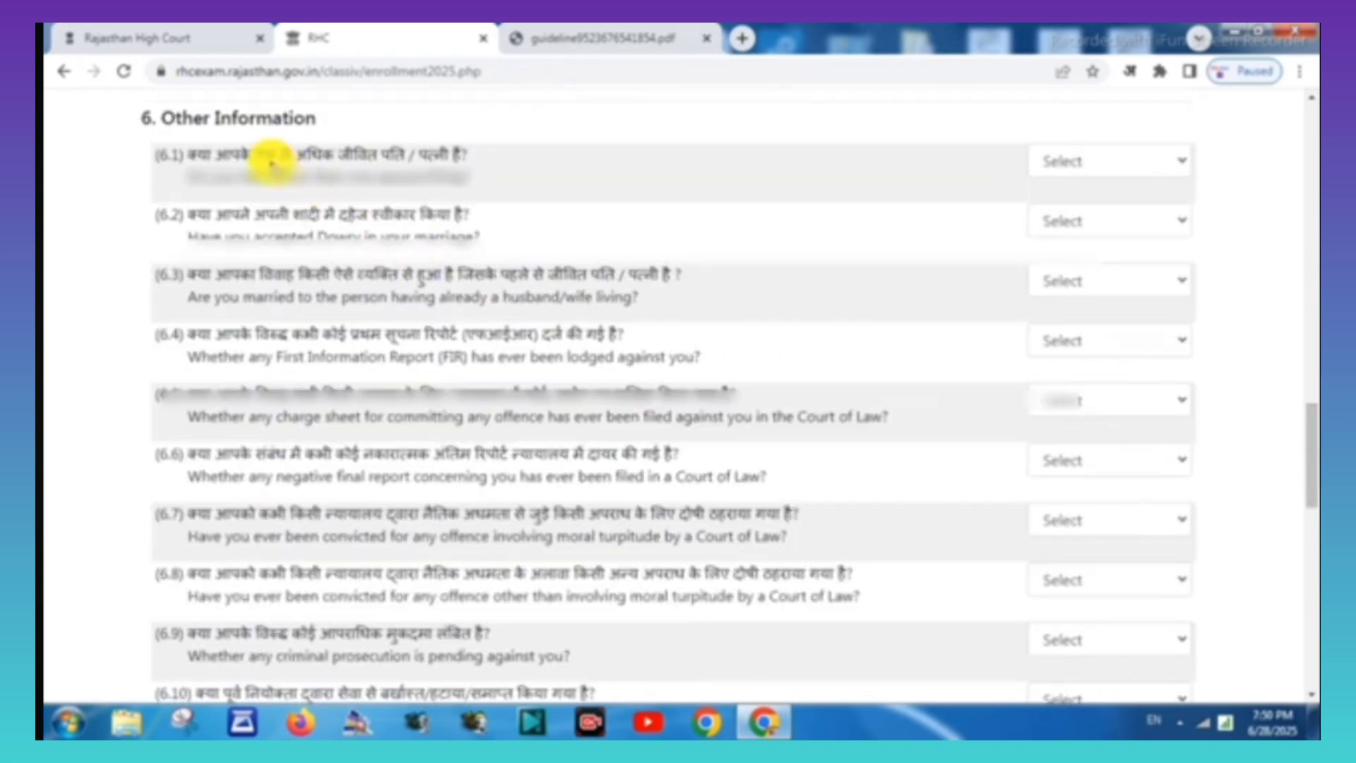
left_click(1172, 164)
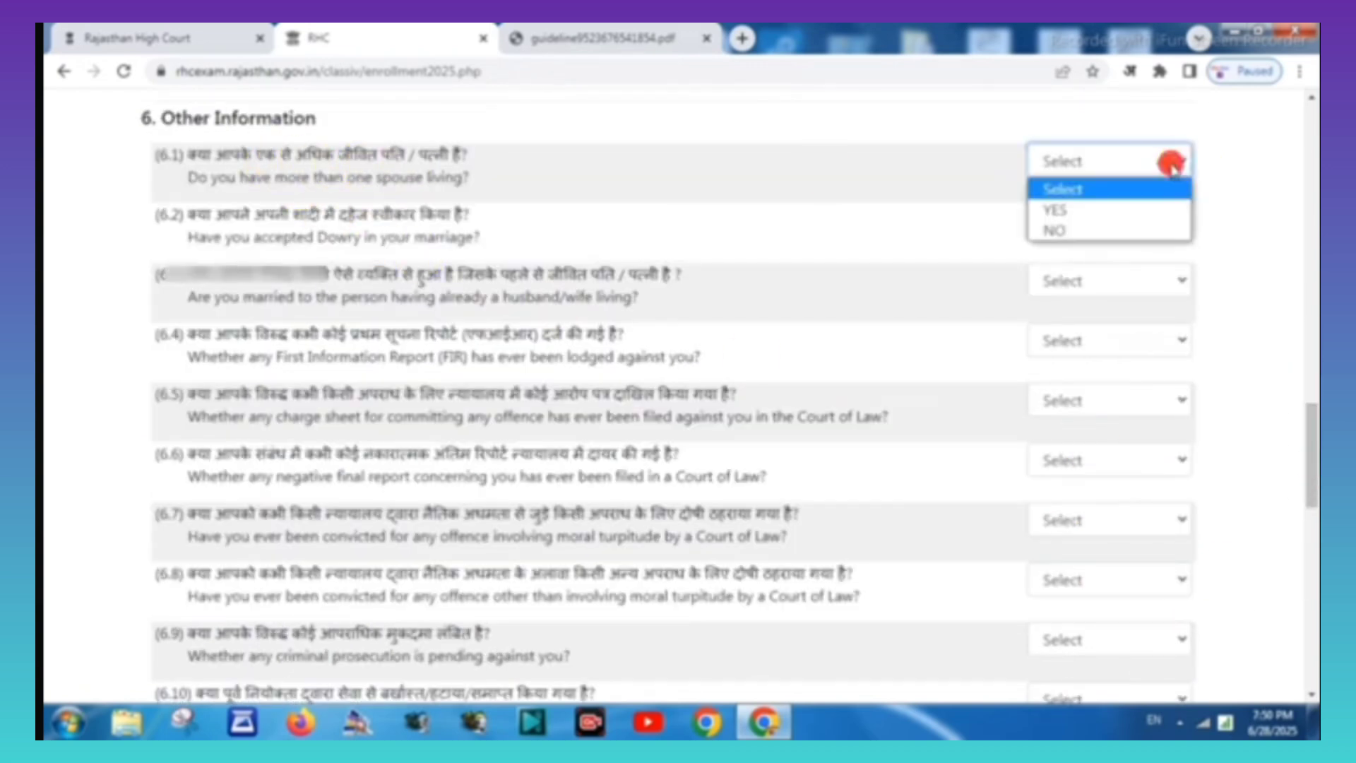
left_click(1103, 227)
left_click(1103, 221)
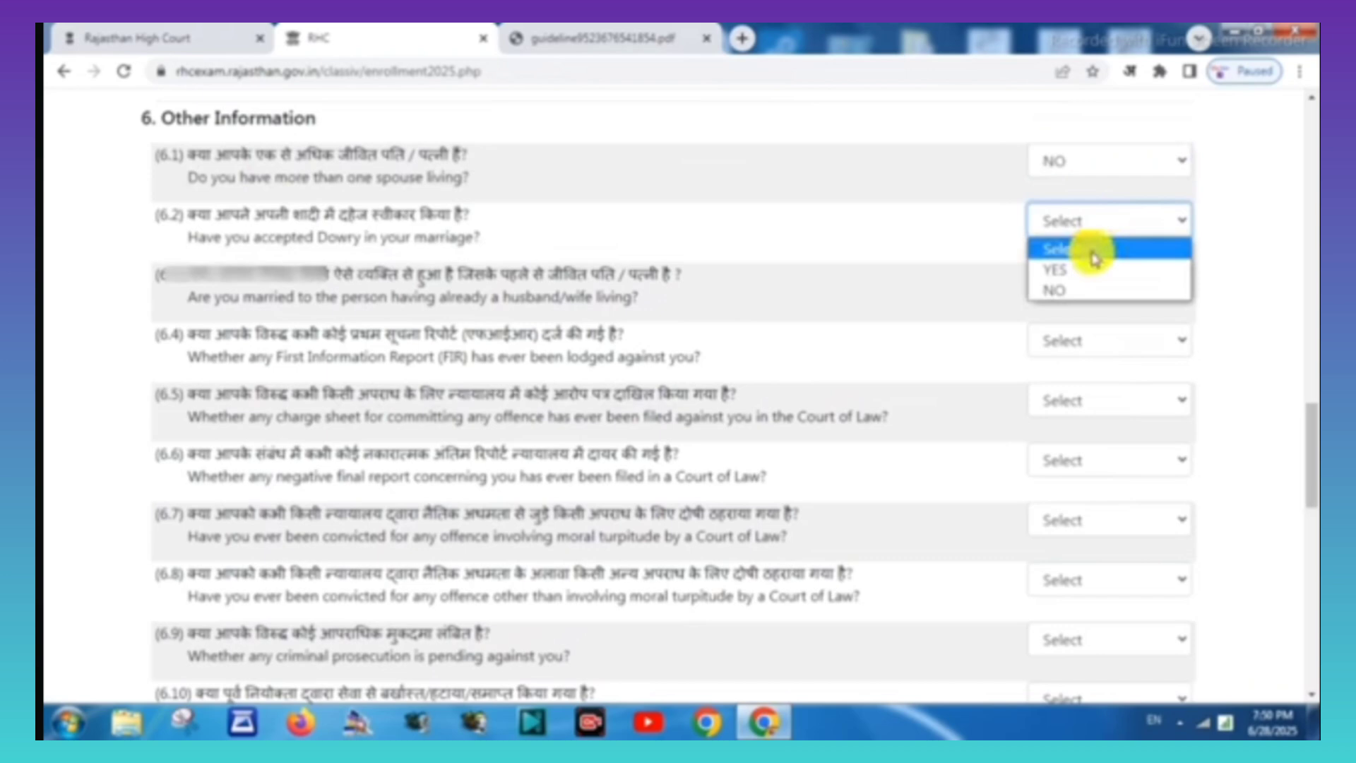
left_click(1060, 289)
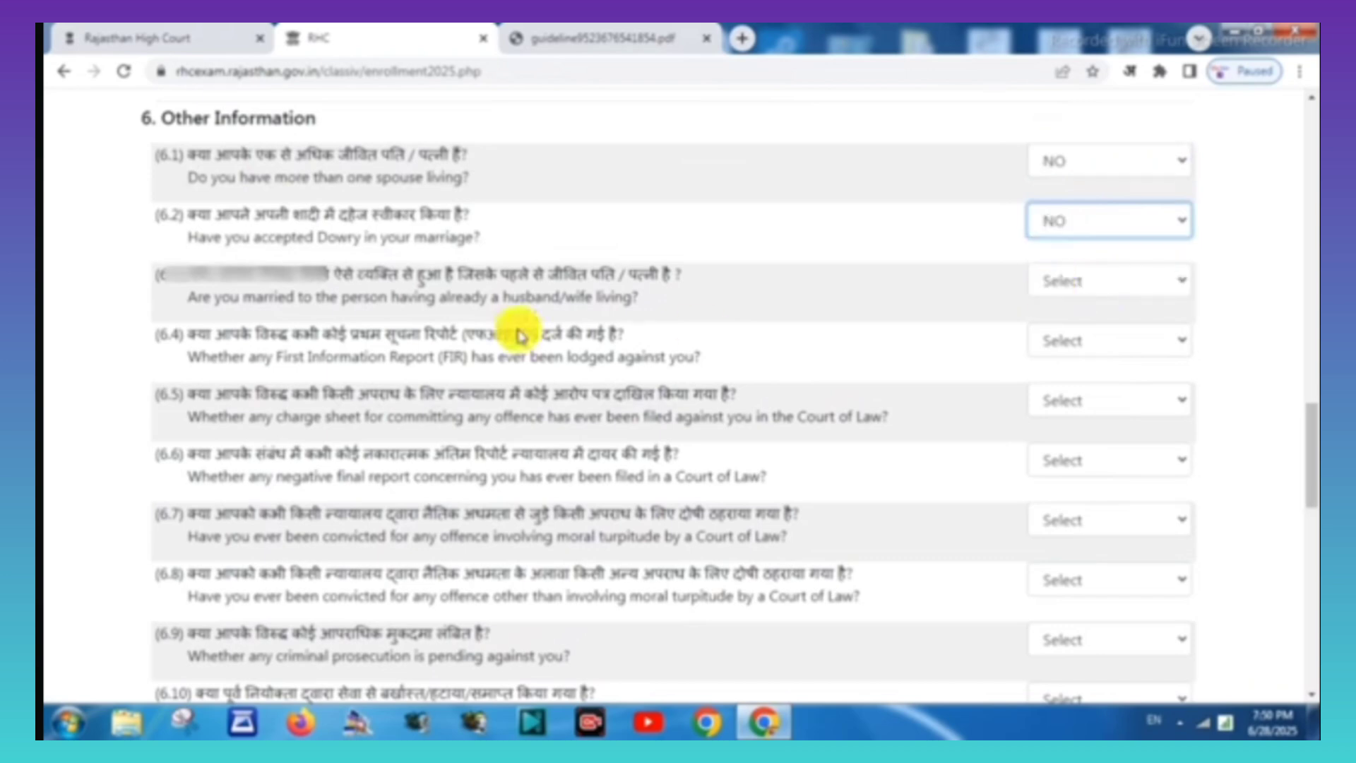
left_click(1110, 280)
left_click(1084, 347)
left_click(1077, 342)
left_click(1063, 412)
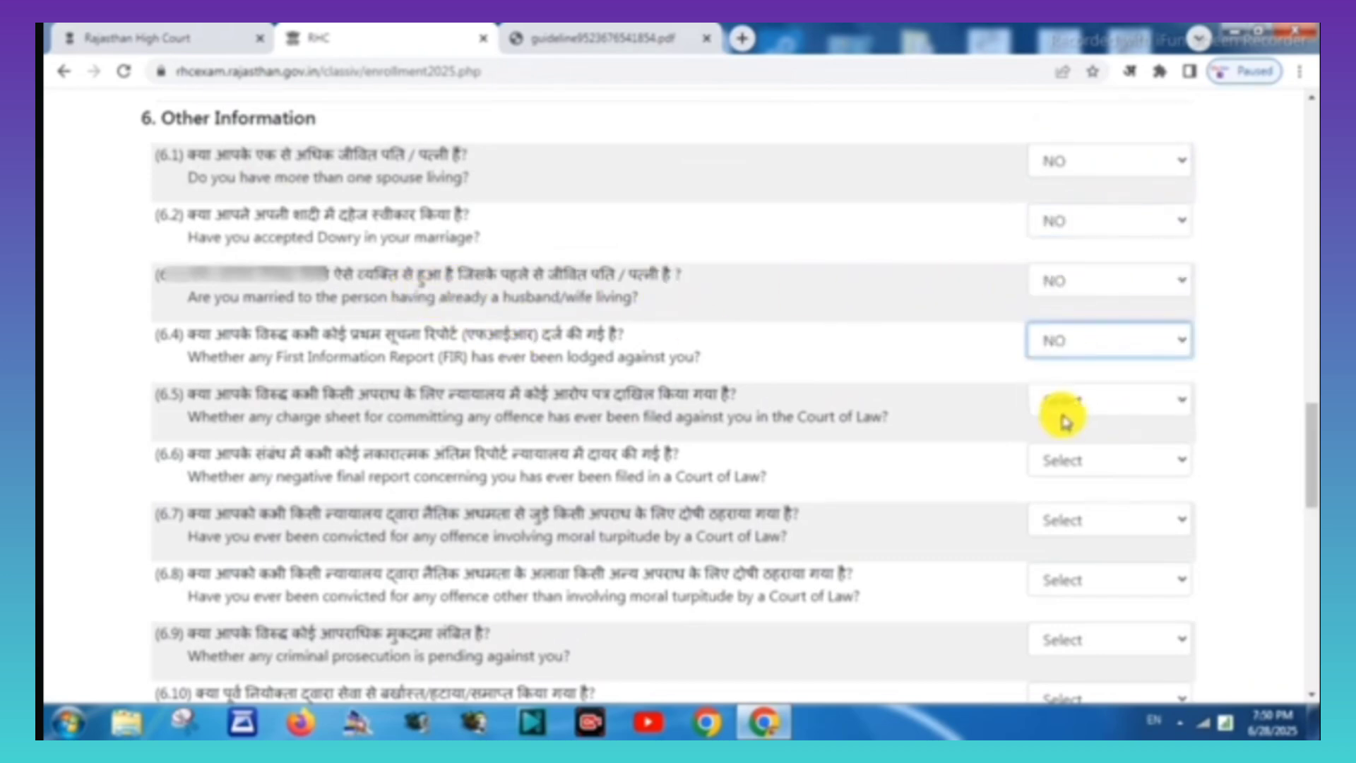
left_click(1059, 411)
left_click(1049, 473)
left_click(1045, 460)
left_click(1045, 526)
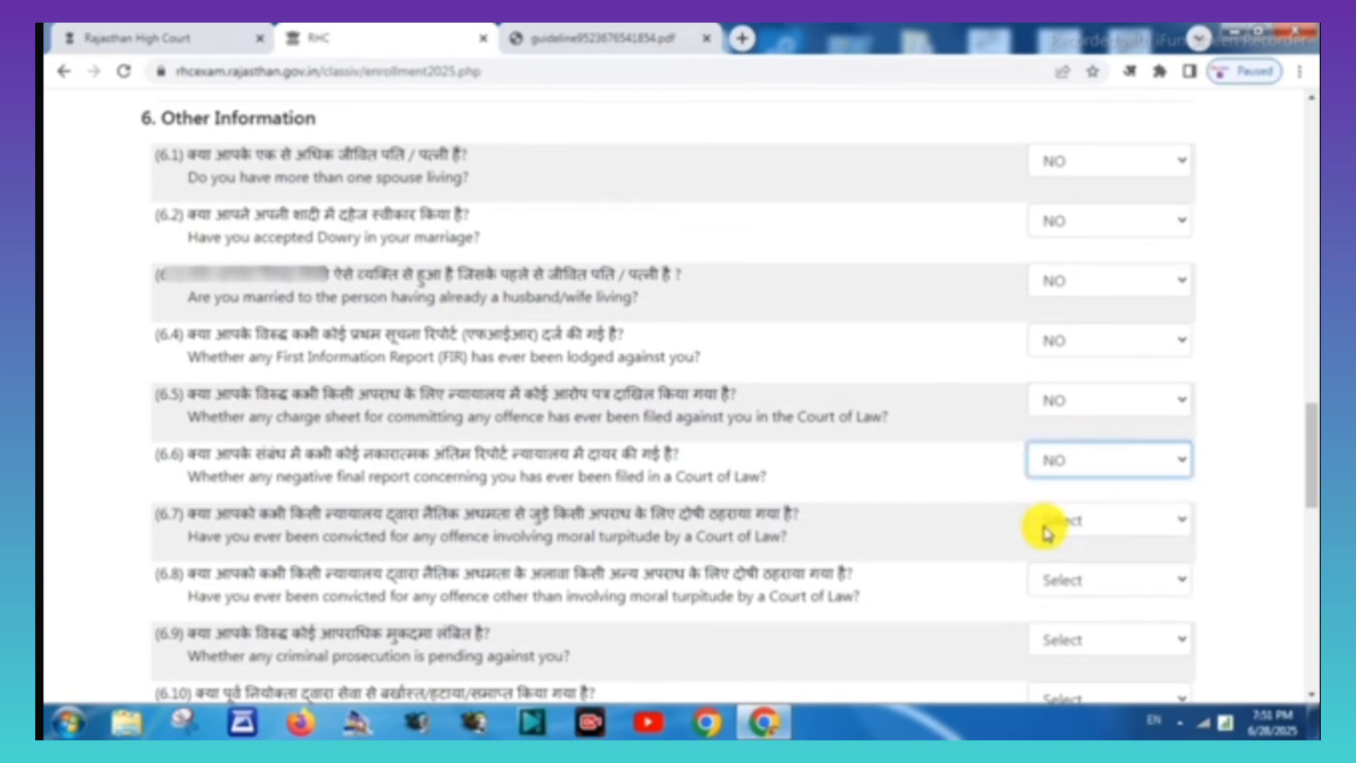
left_click(1045, 524)
left_click(1045, 585)
Answer NO to the remaining questions 6.8 through 6.11
left_click_drag(1310, 434, 1310, 466)
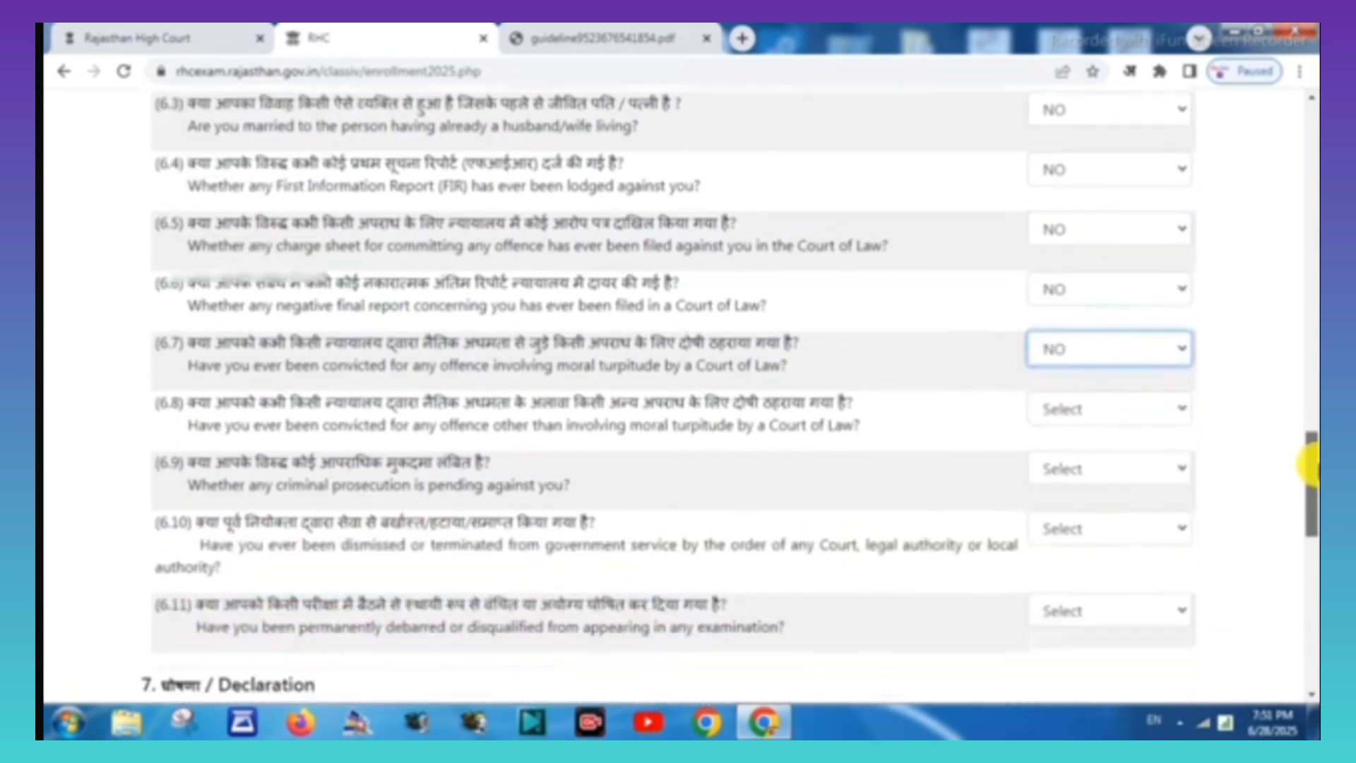
left_click(1080, 401)
left_click(1056, 471)
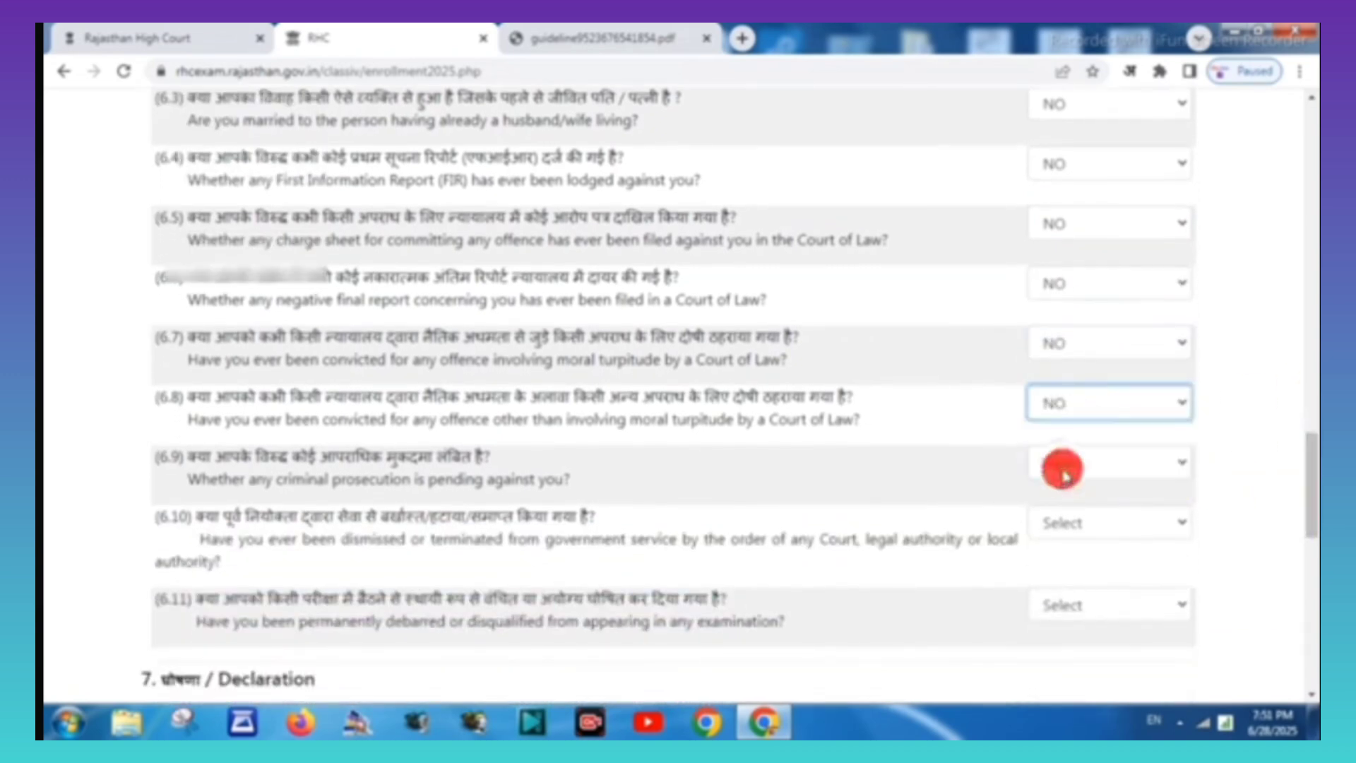
left_click(1059, 463)
left_click(1055, 532)
left_click(1065, 530)
left_click(1080, 591)
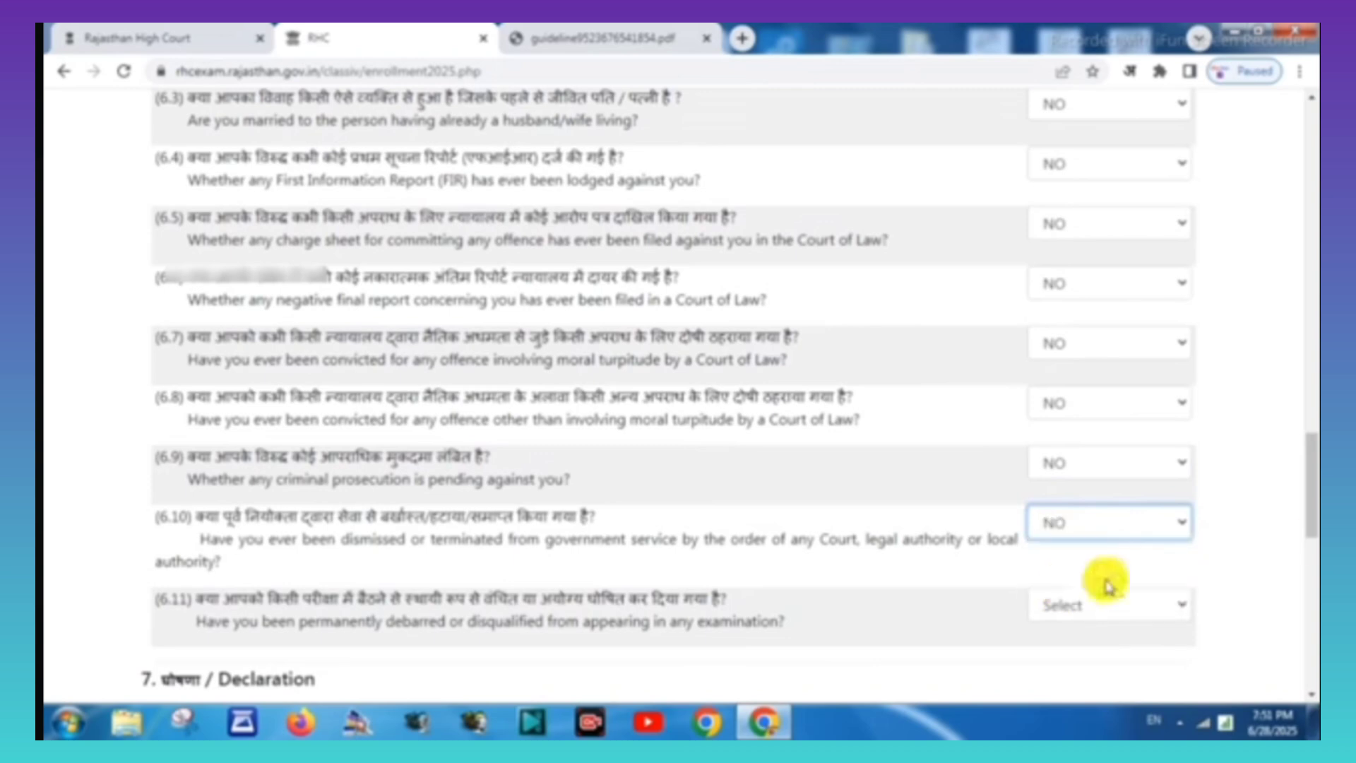
scroll(1101, 590, "down", 2)
left_click(1076, 450)
left_click(1078, 521)
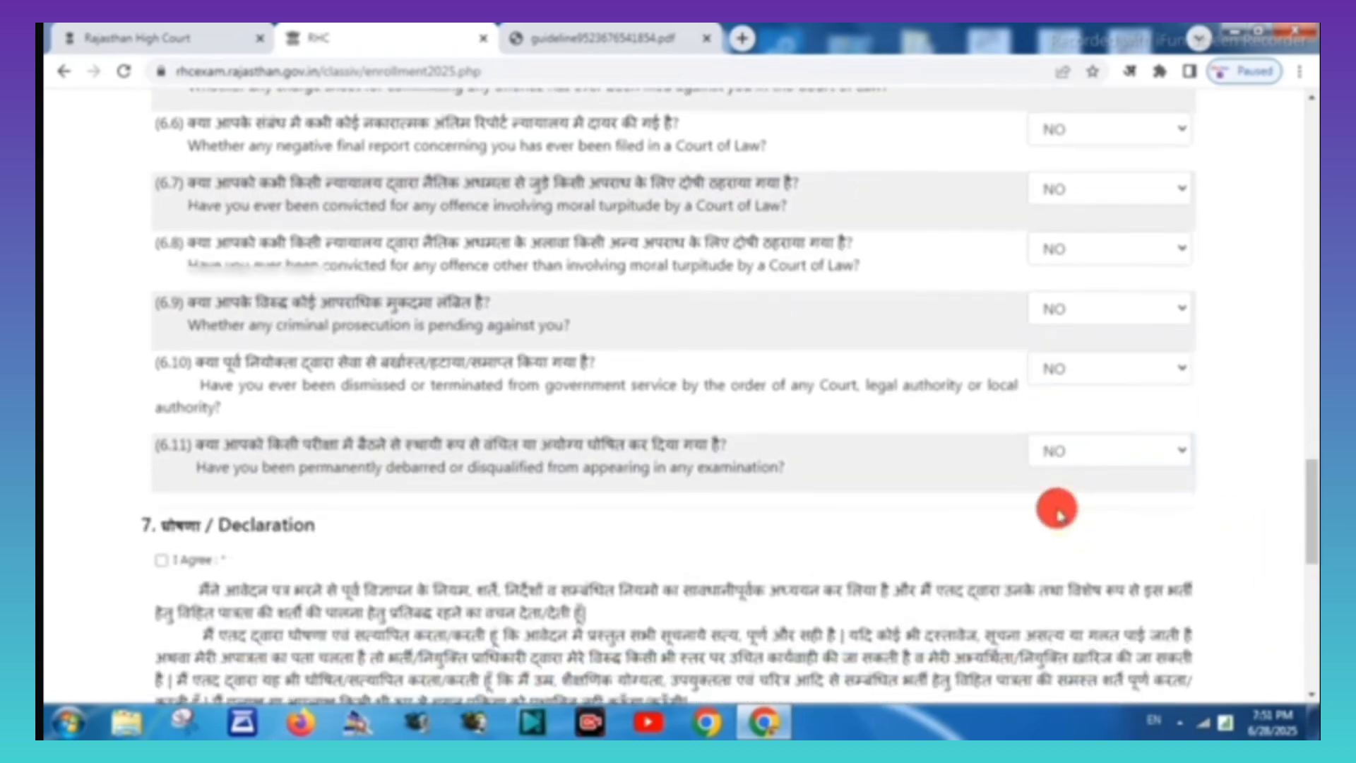
Tick I Agree on the declaration and fill in the Place field beside the 29-06-2025 date
left_click(162, 561)
left_click_drag(1311, 515, 1308, 644)
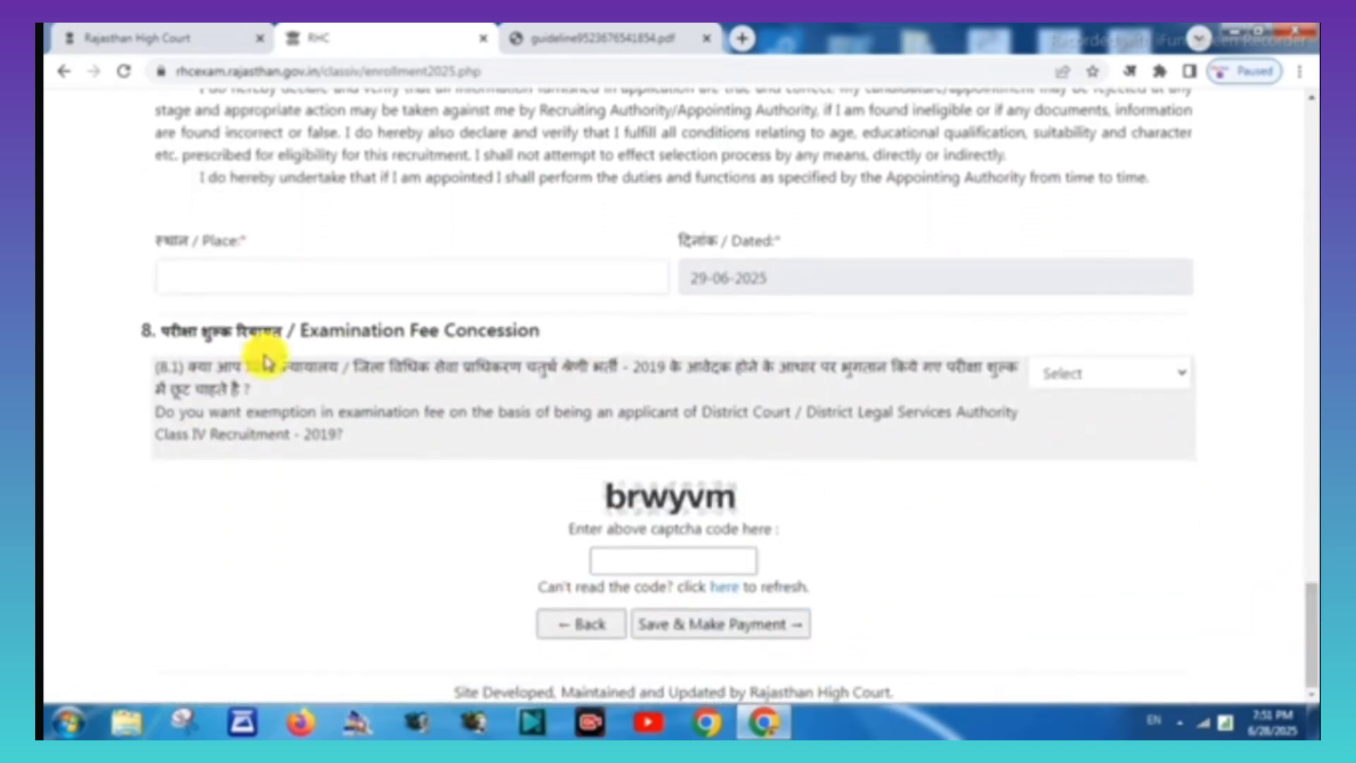
left_click(208, 274)
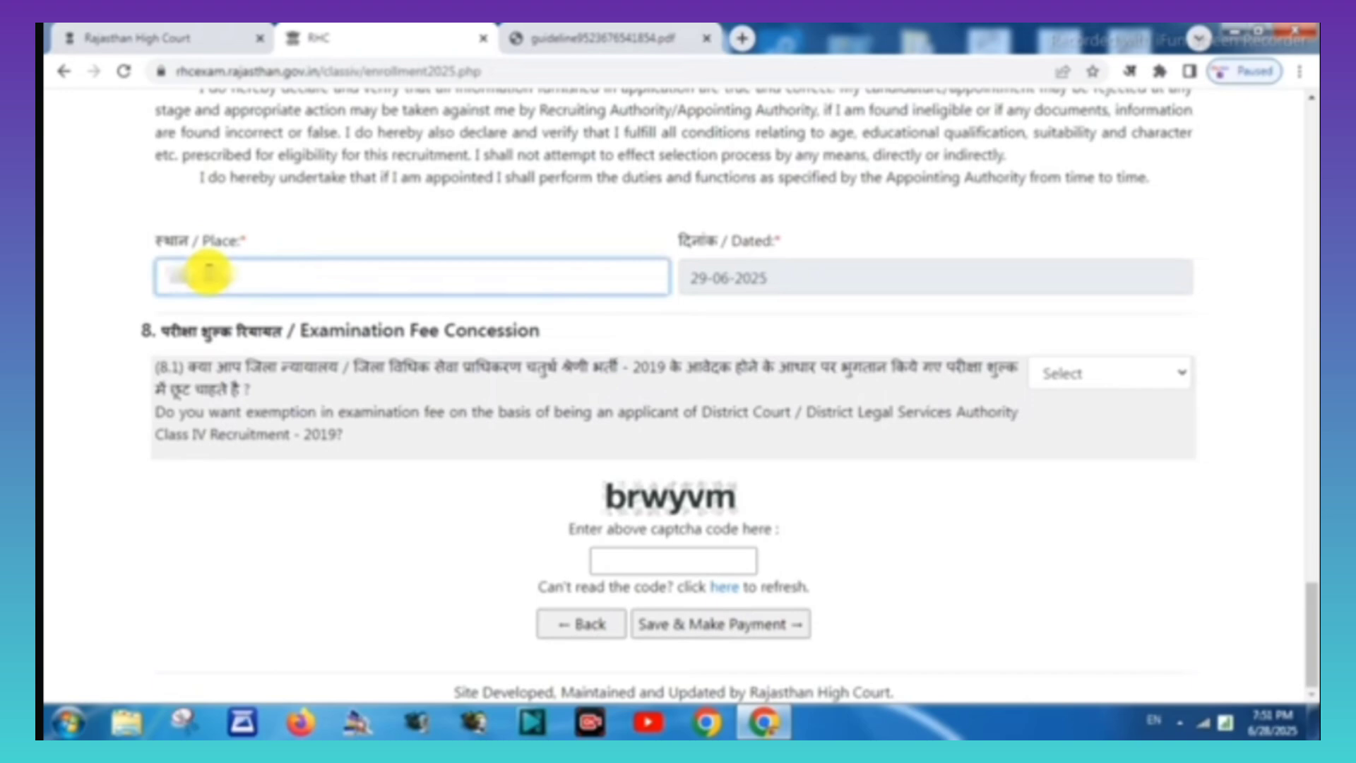
left_click(423, 314)
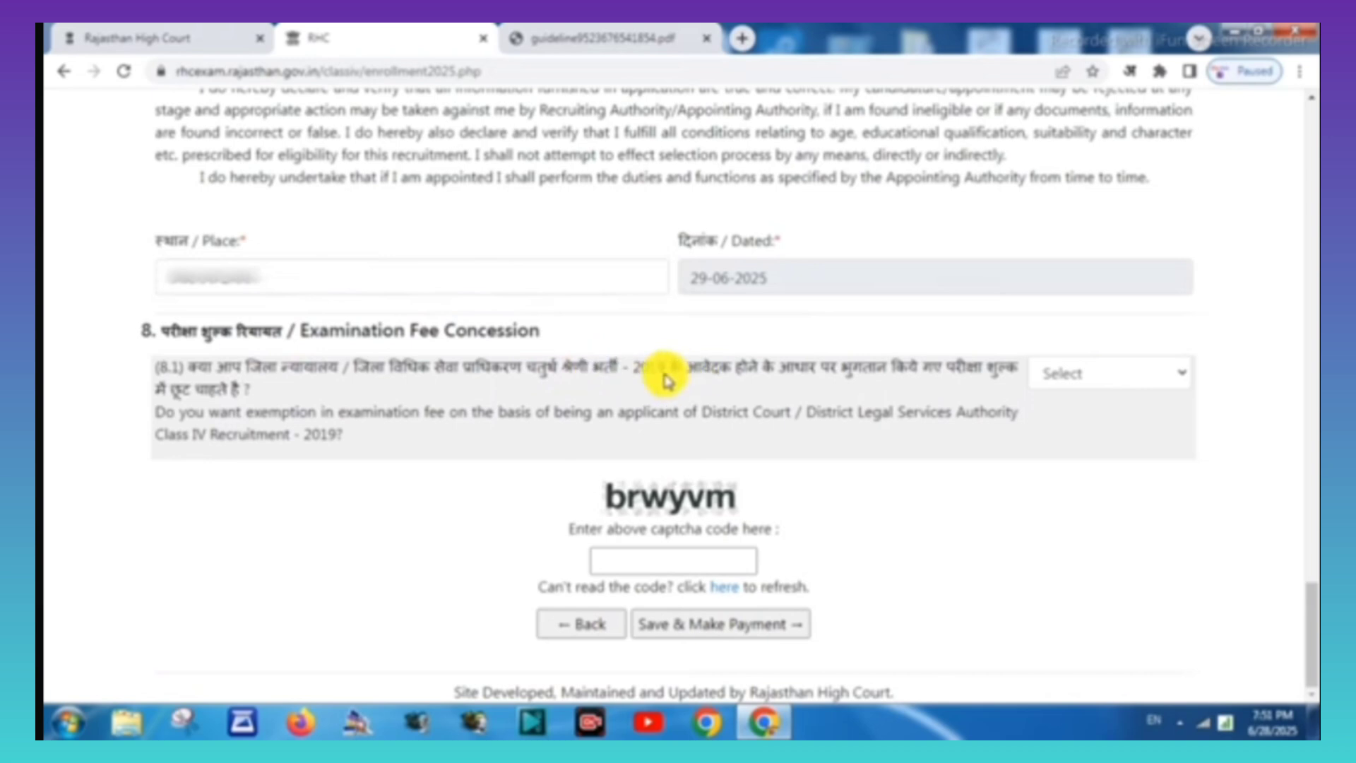
Try YES with 150 fee paid on concession question 8.1, then revert 8.1 to NO
left_click(1098, 376)
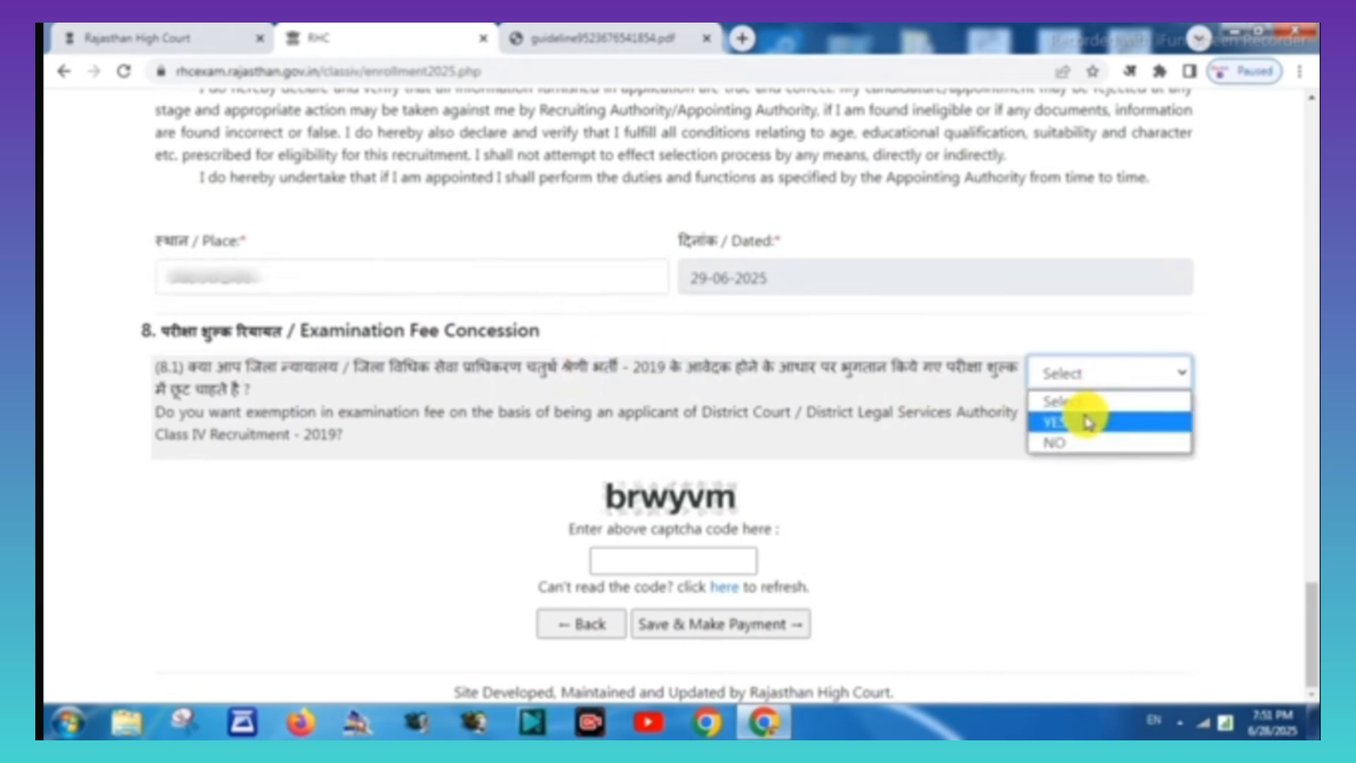
left_click(1087, 421)
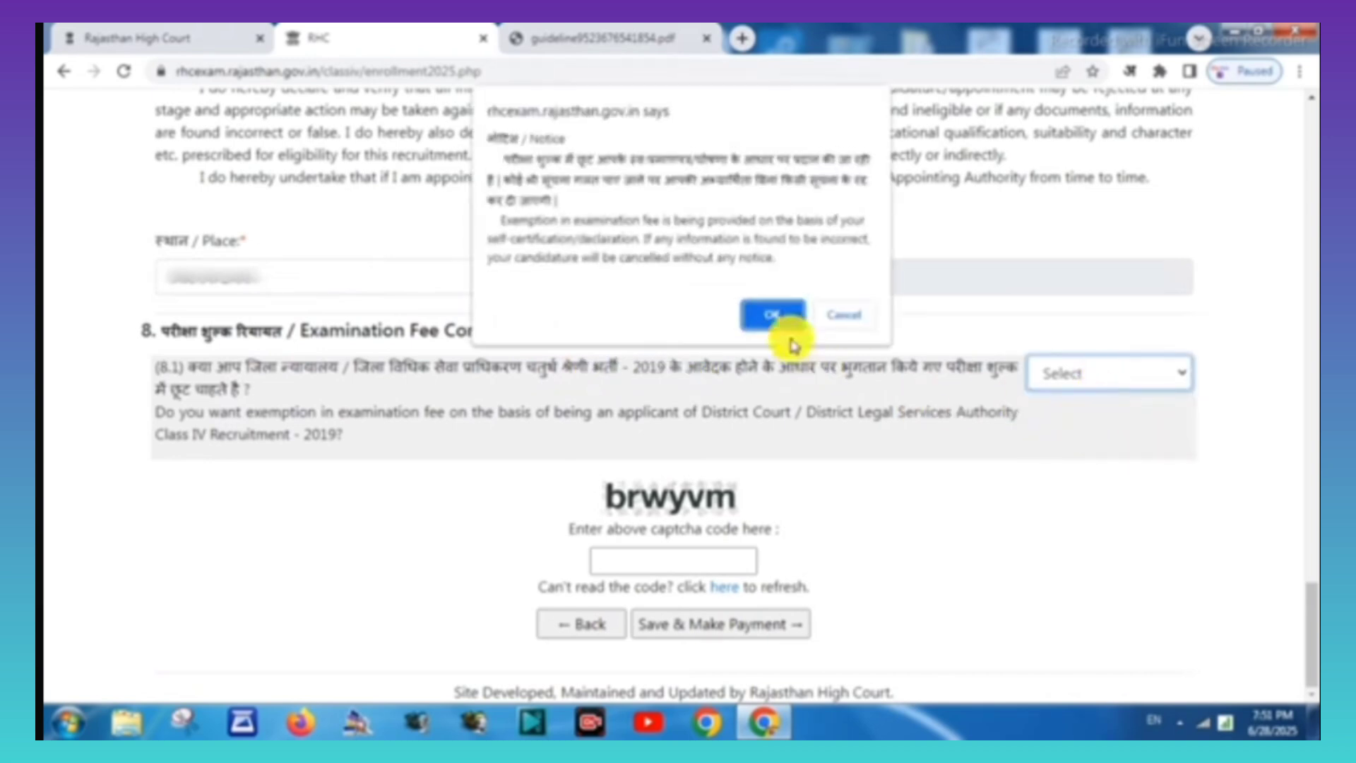
left_click(765, 308)
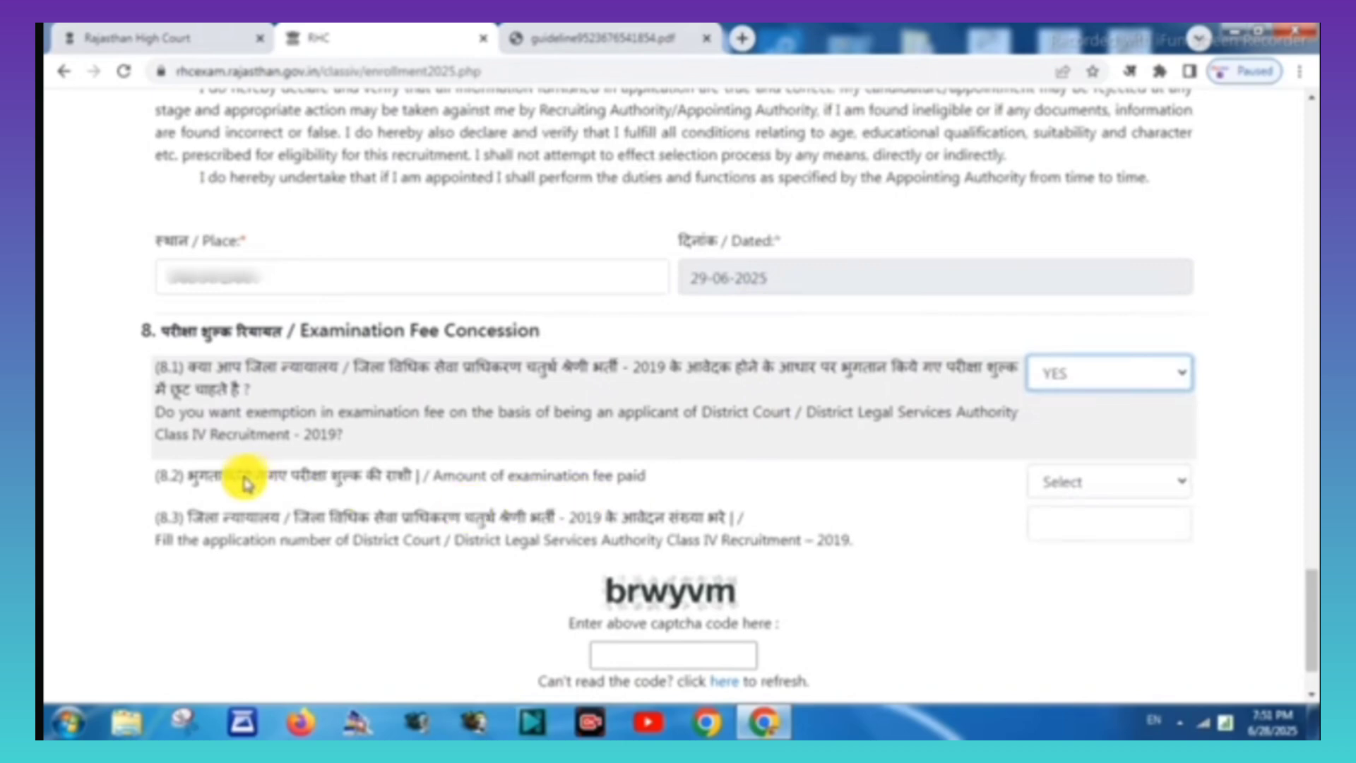
left_click(1169, 487)
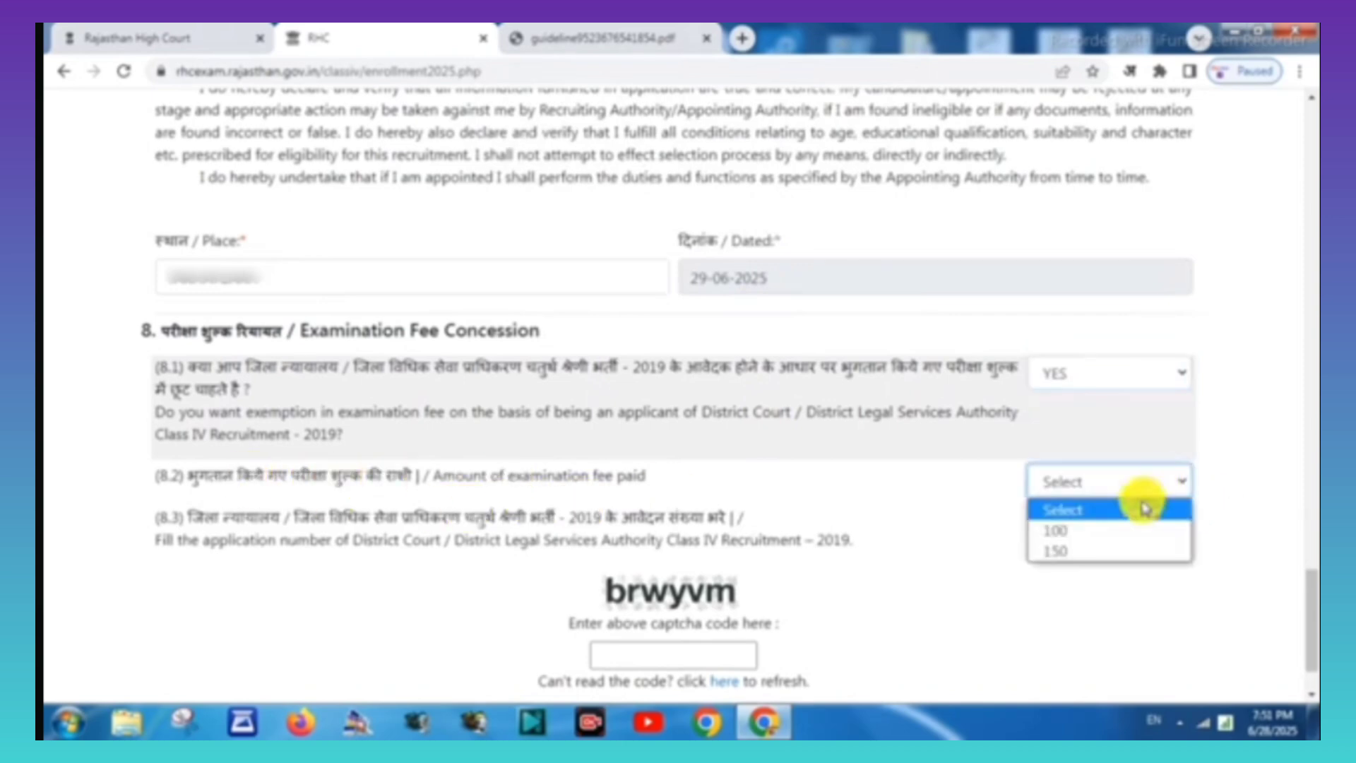
left_click(1078, 552)
left_click(1065, 523)
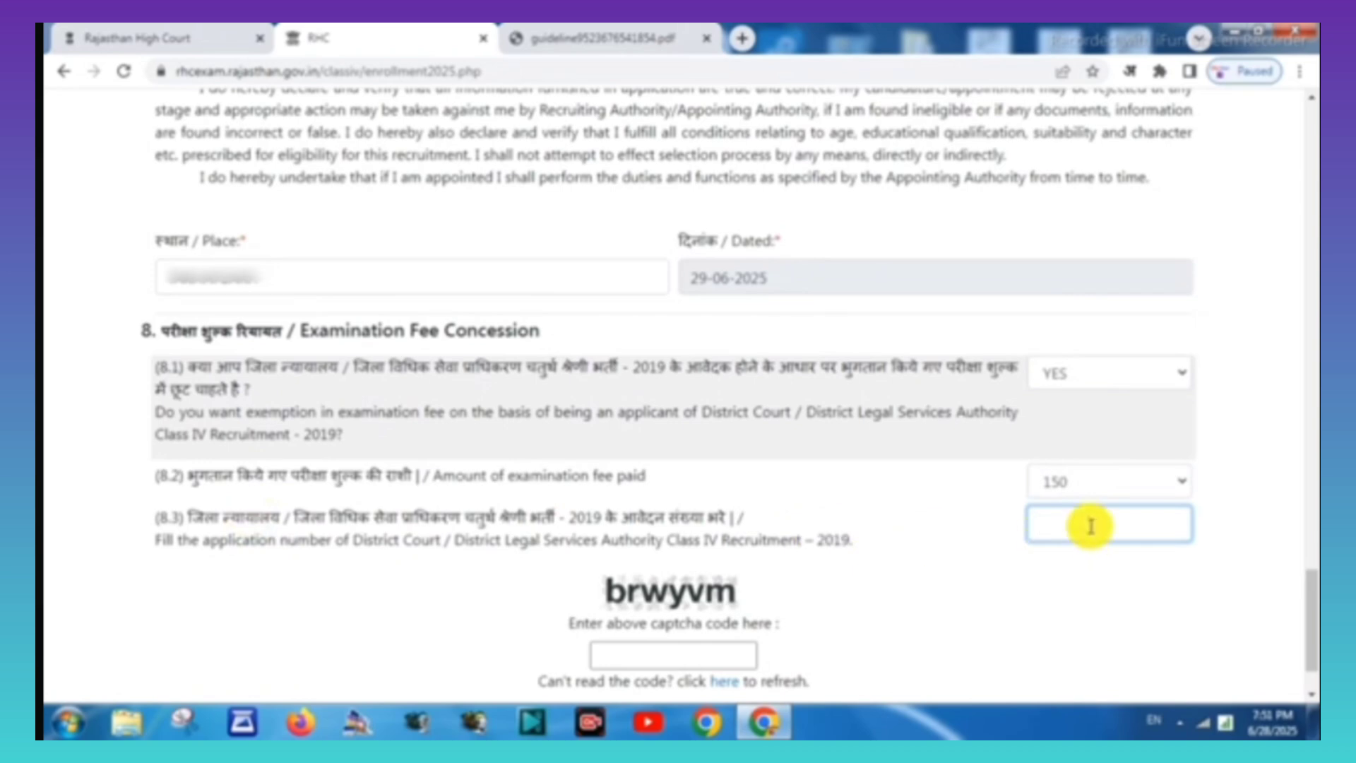
left_click(1097, 372)
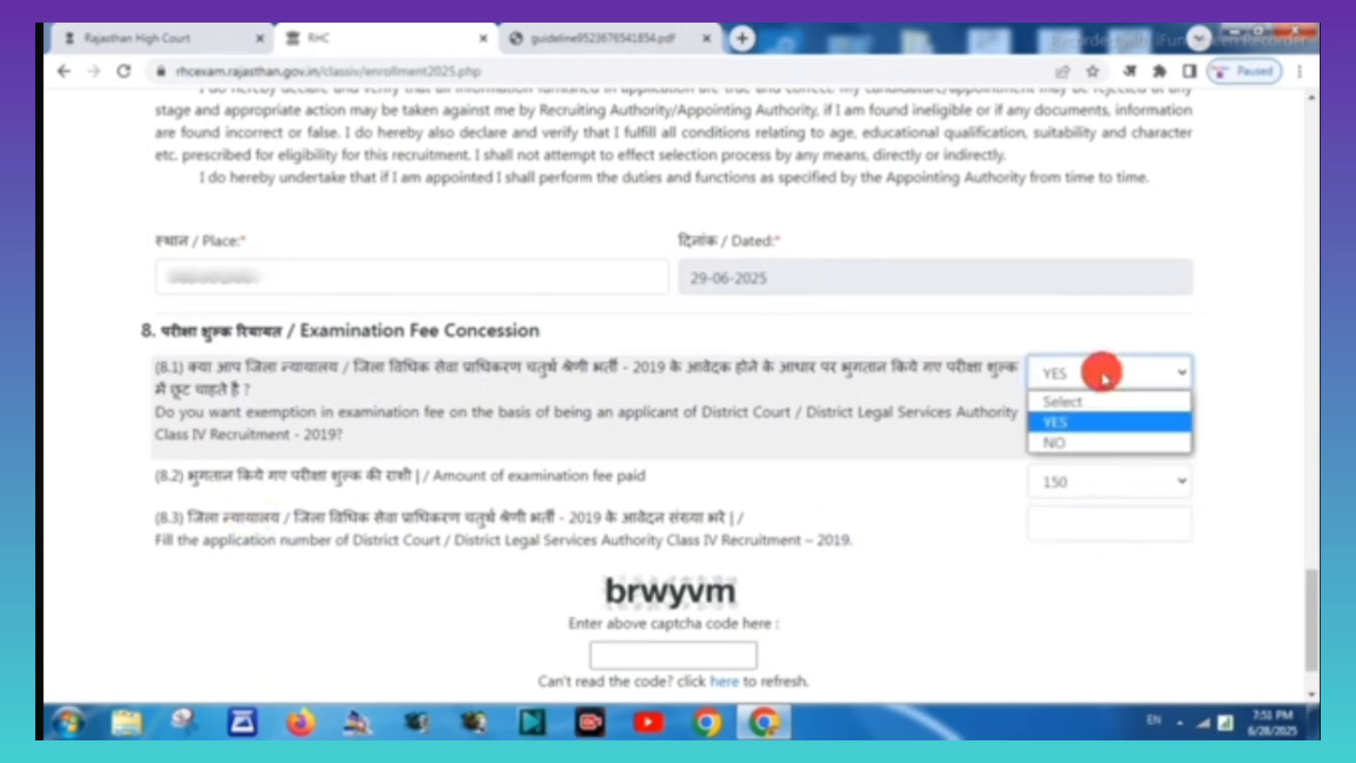
left_click(1087, 440)
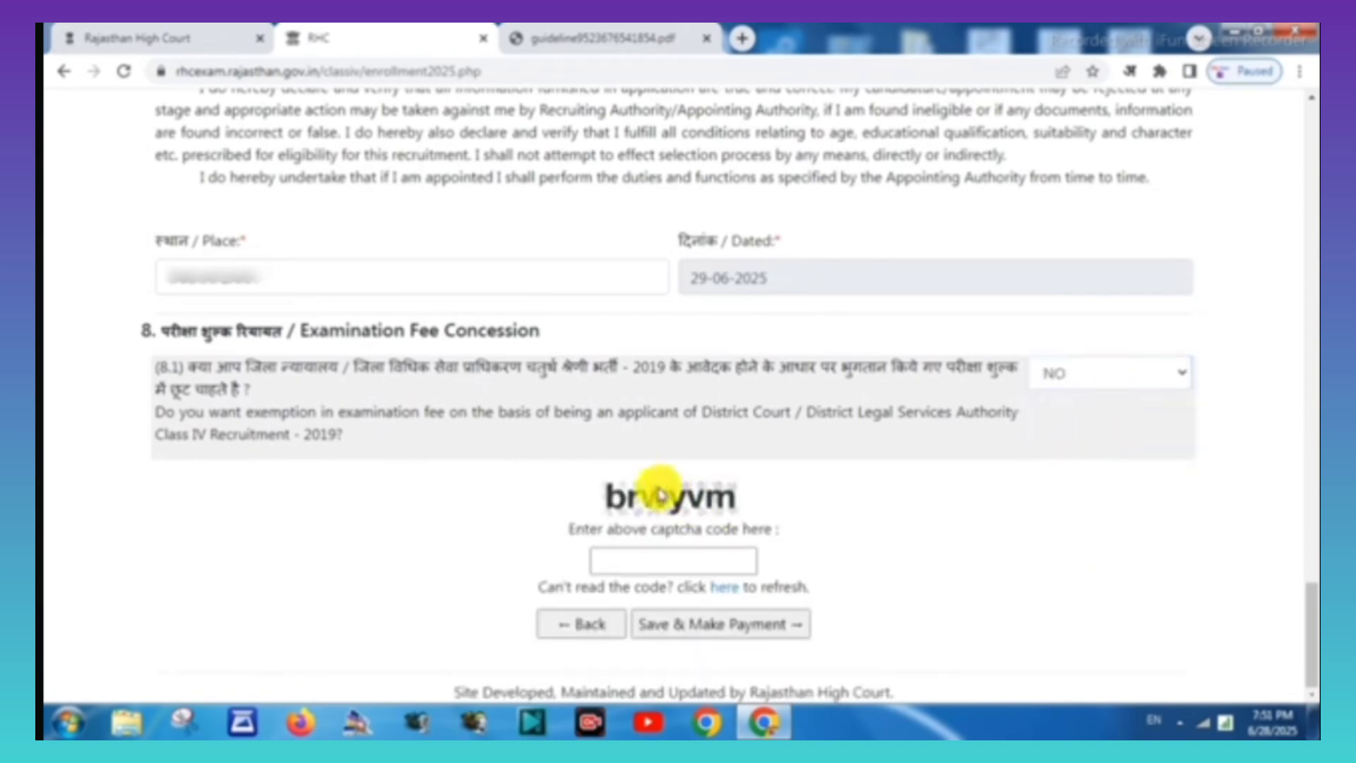
Enter the captcha code, then Save & Make Payment and confirm the submission
left_click(625, 562)
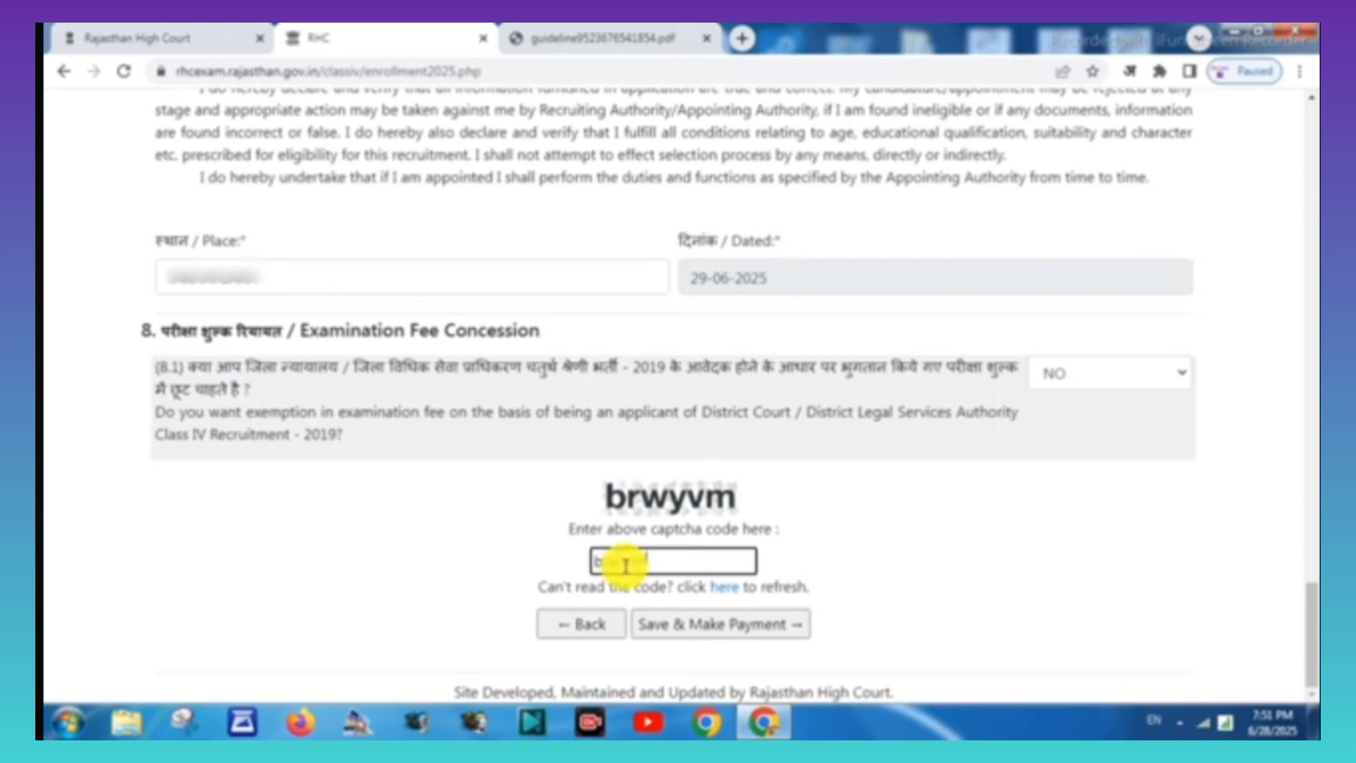
type("brwyvm")
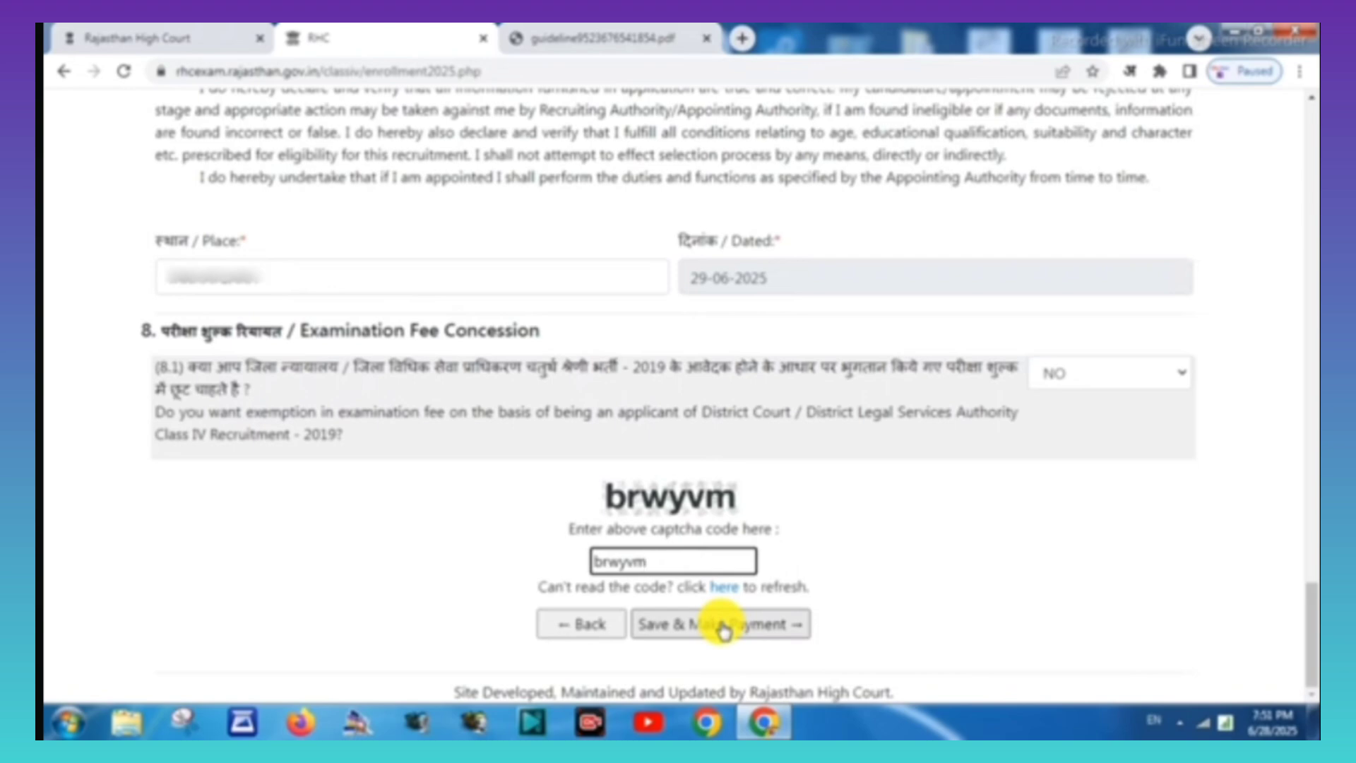
left_click(722, 627)
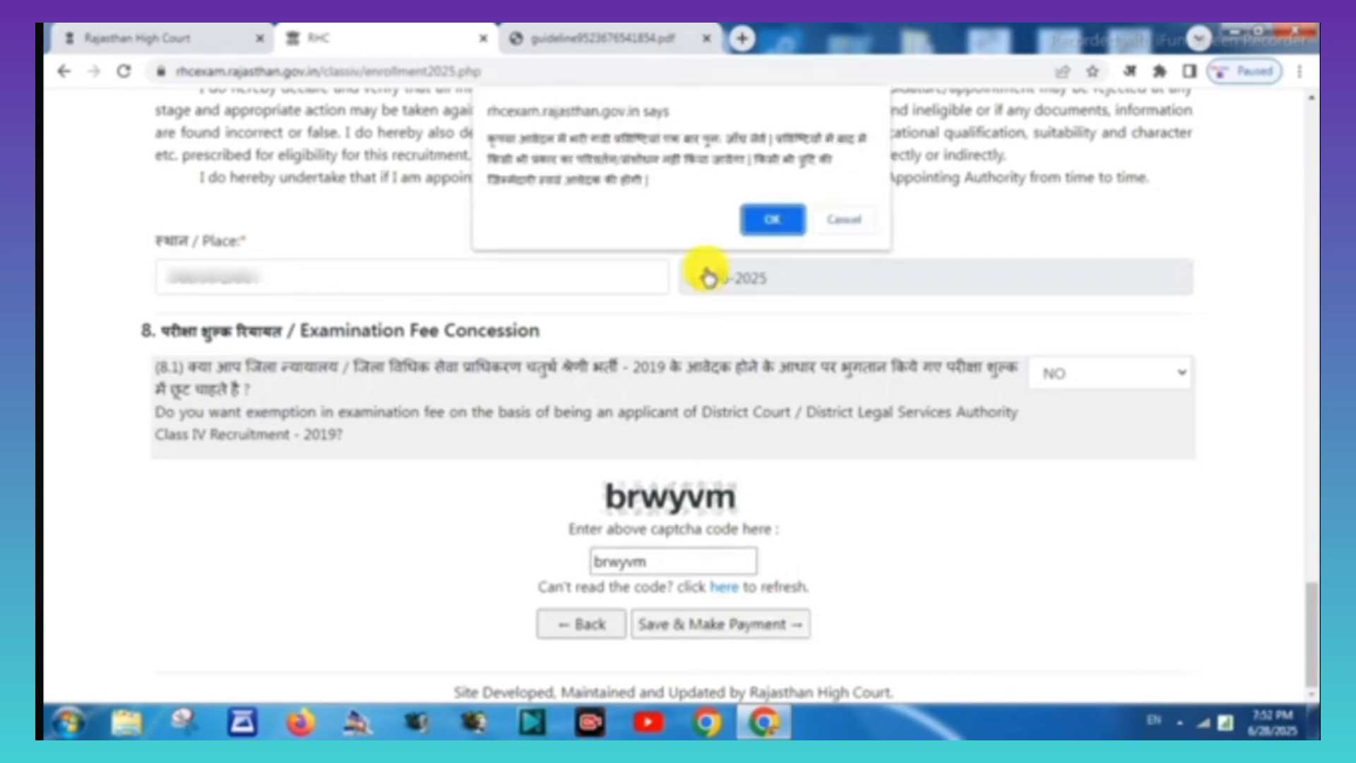
left_click(771, 219)
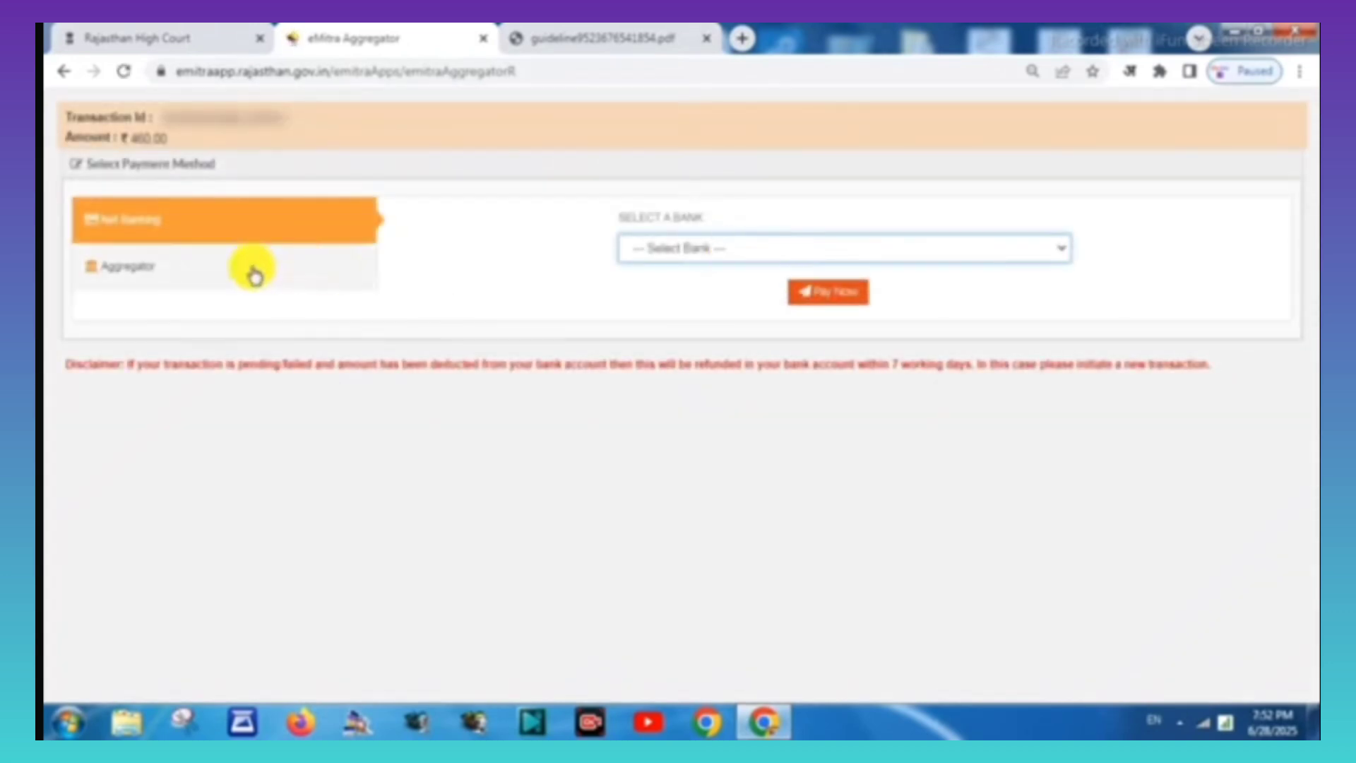
Pay the ₹460.00 fee through the Aggregator method with PAYTM as provider
left_click(252, 272)
left_click(727, 254)
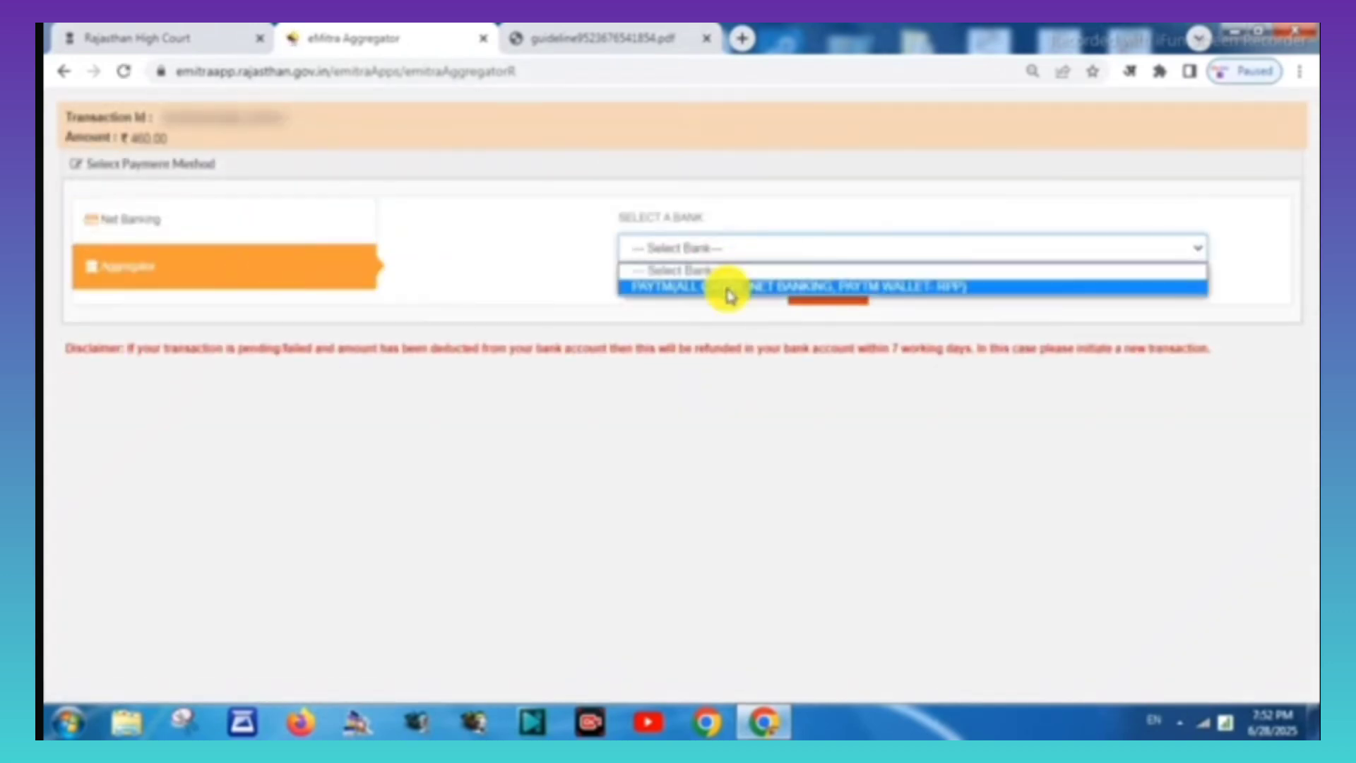
left_click(728, 289)
left_click(812, 295)
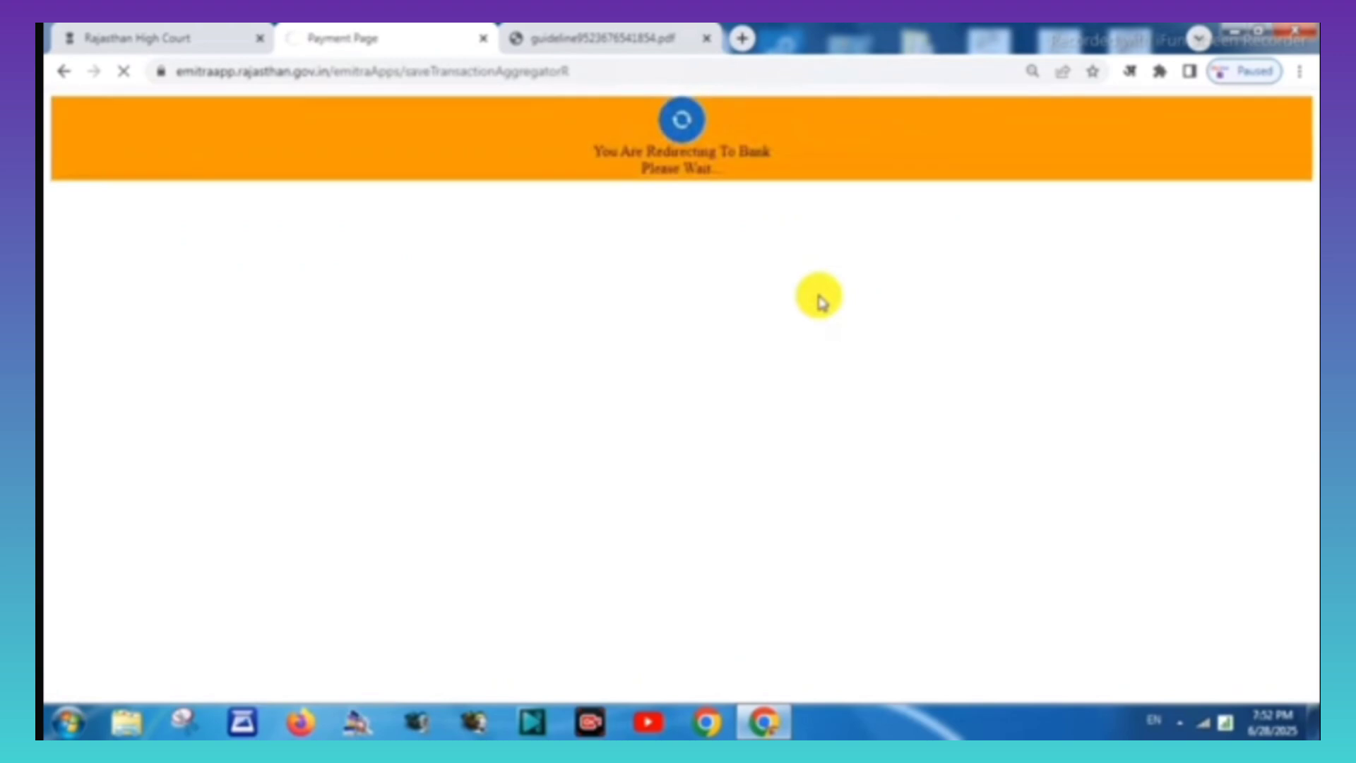